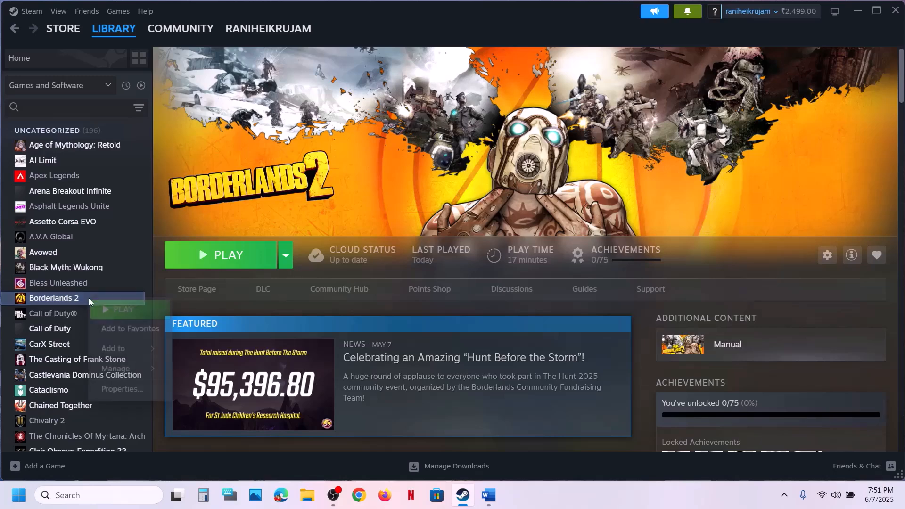
Browse the local files of Borderlands 2 from the Steam library and open the Binaries\Win32 folder
mouse_move(137, 369)
left_click(233, 388)
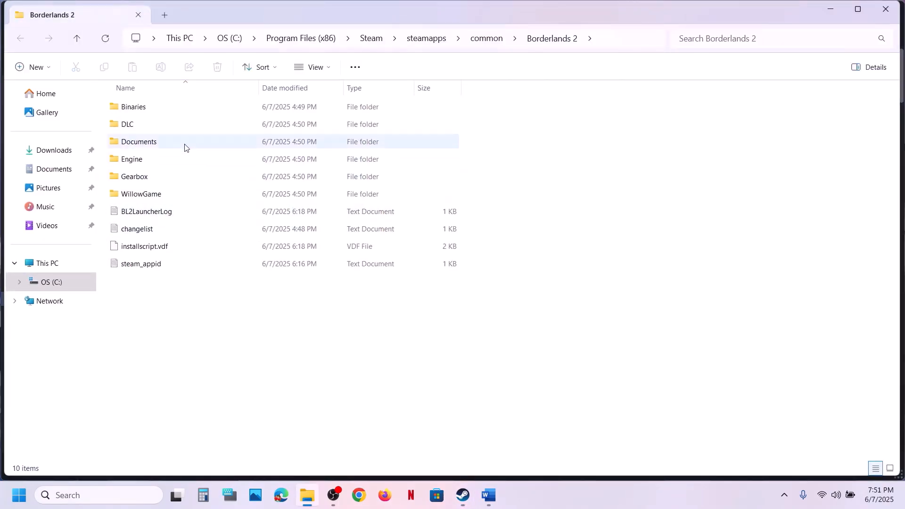
double_click(150, 109)
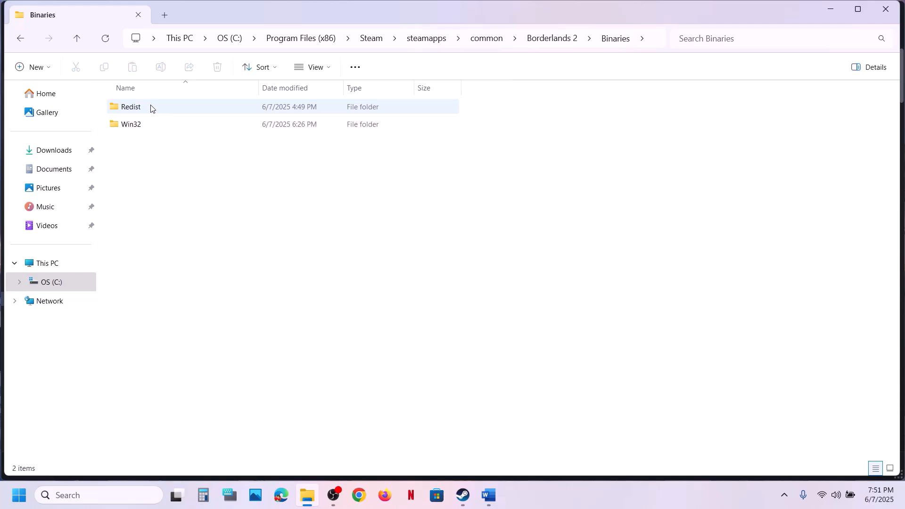
double_click(141, 125)
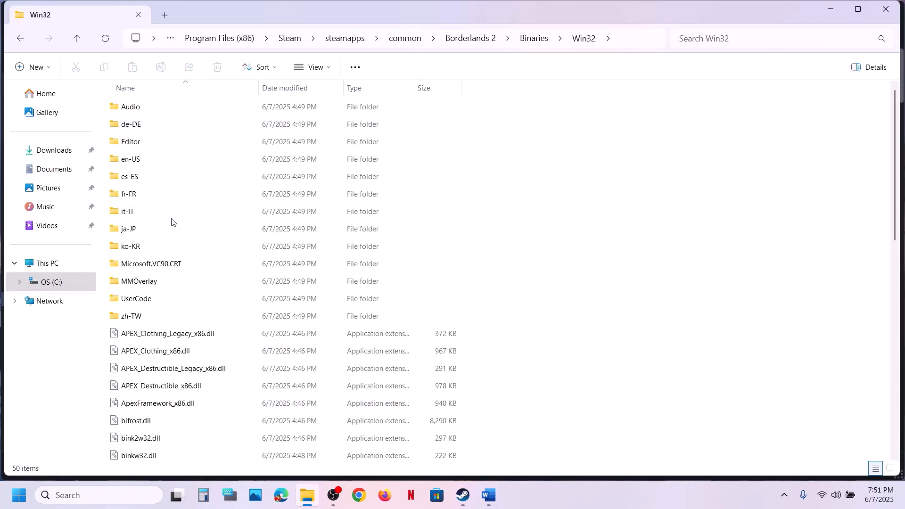
Run the Launcher application from the Win32 folder, check its file options, and bring the launcher window back to the front
scroll(172, 222, "down", 9)
left_click(140, 170)
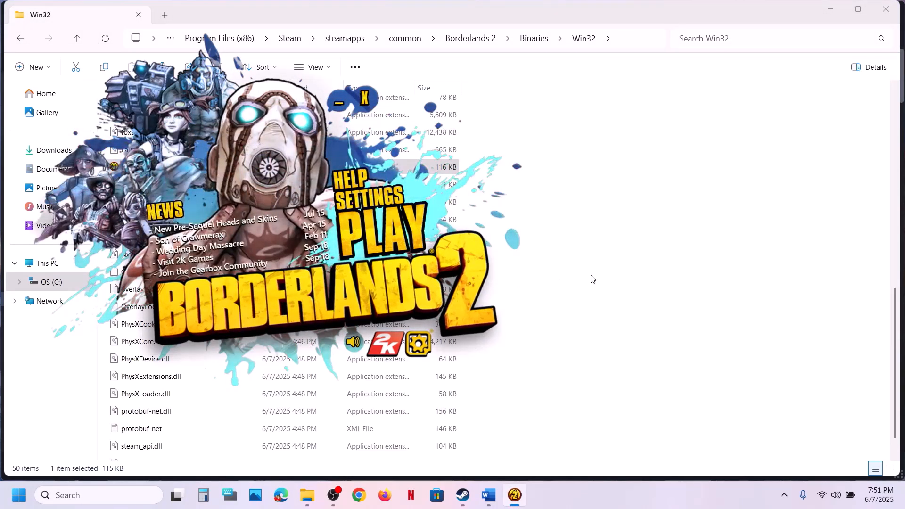
right_click(161, 174)
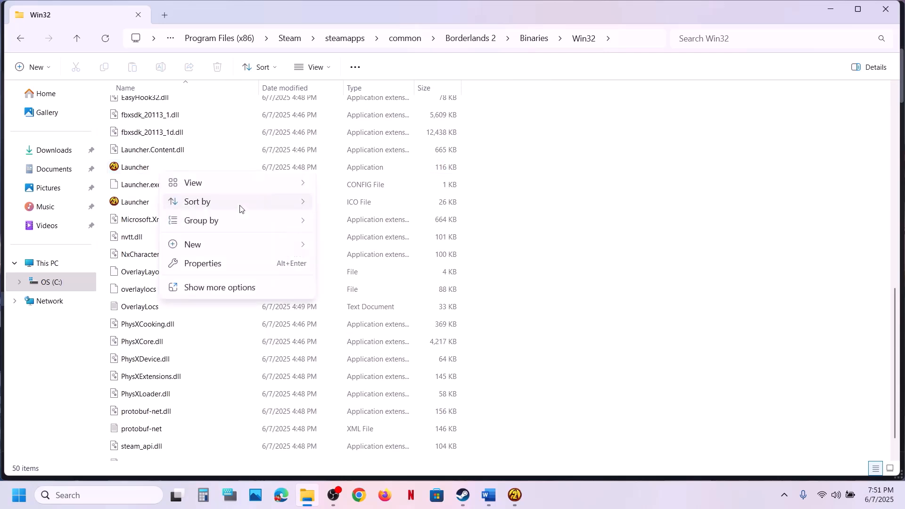
right_click(132, 167)
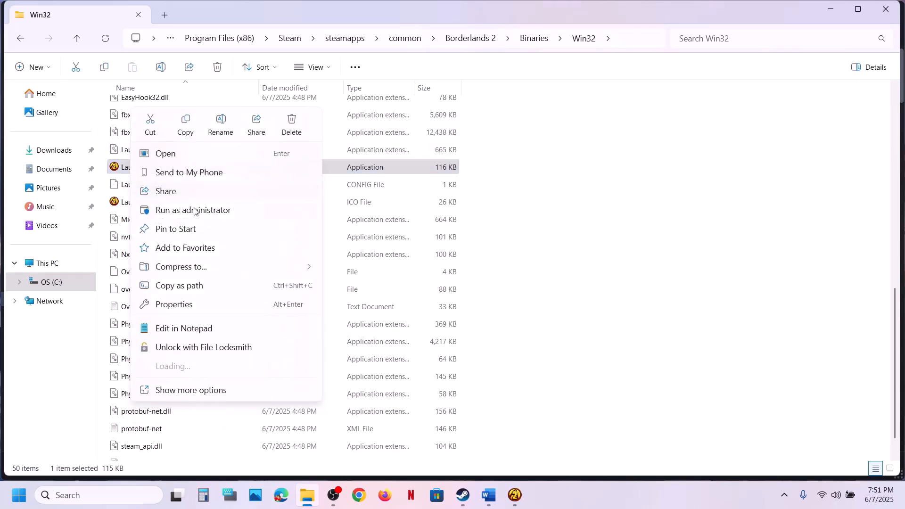
left_click(517, 494)
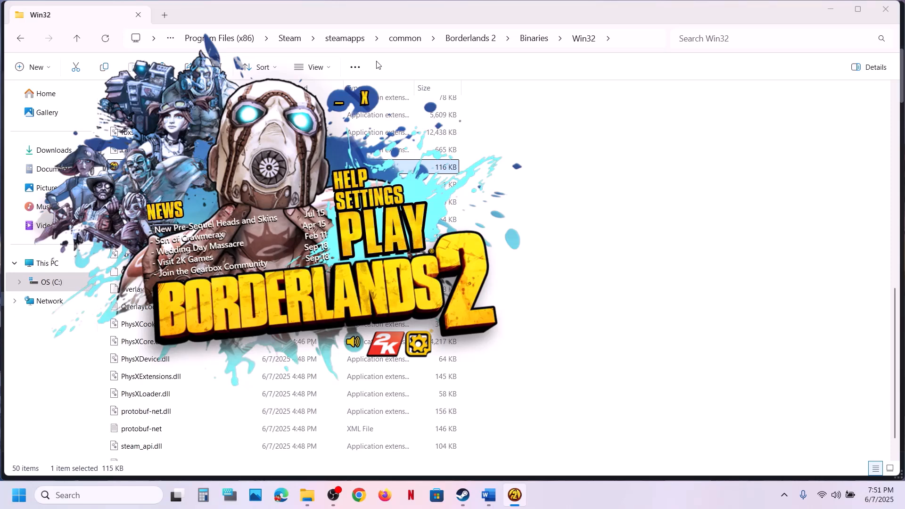
Switch to the Word document and highlight the Step 2 instructions on PhysX, resolution and window mode
left_click(488, 495)
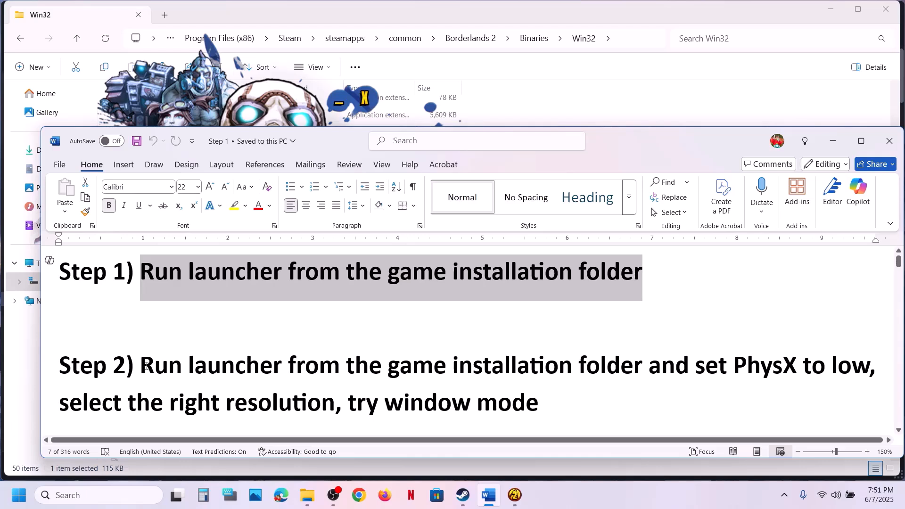
left_click_drag(150, 365, 759, 380)
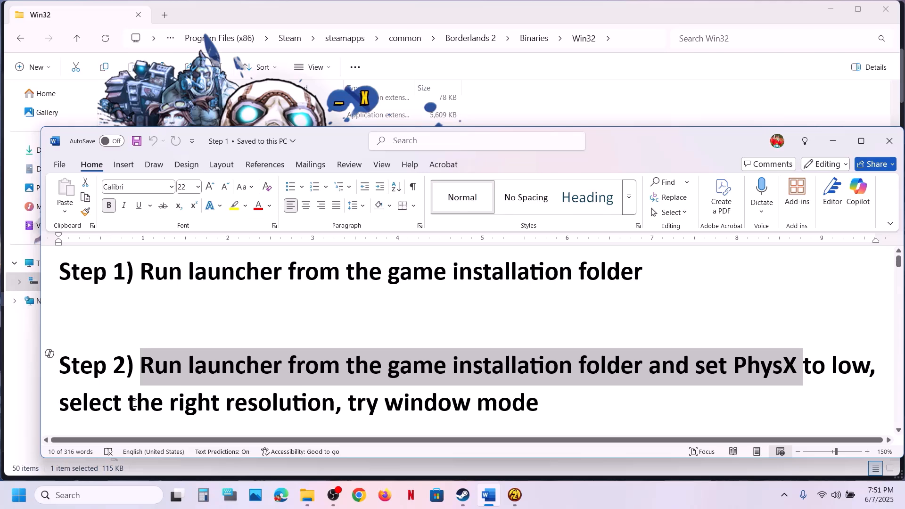
left_click_drag(128, 403, 539, 405)
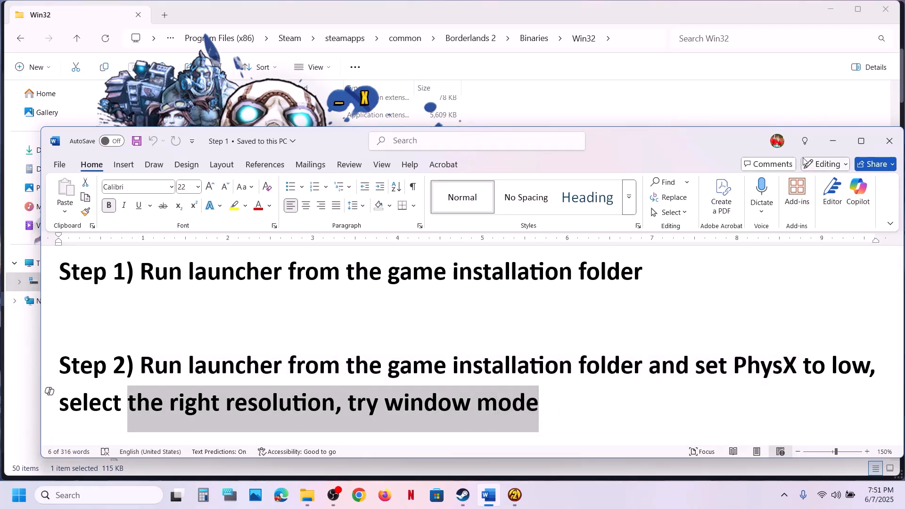
left_click(832, 148)
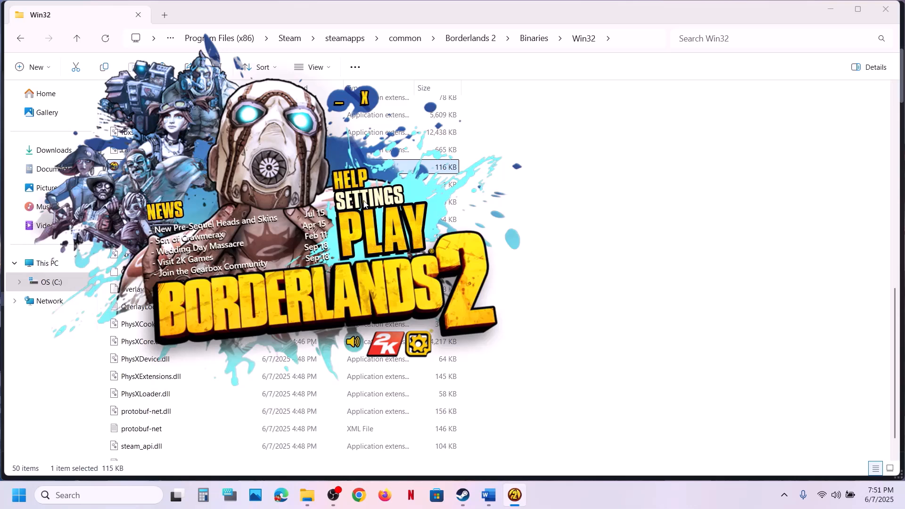
In the Borderlands 2 launcher settings, set Physx Effects to Low and apply the change
left_click(363, 202)
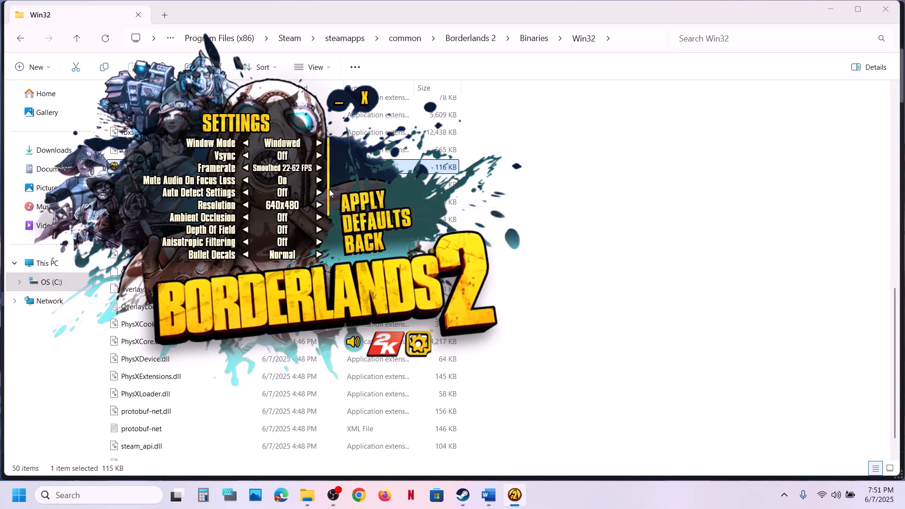
scroll(284, 209, "down", 3)
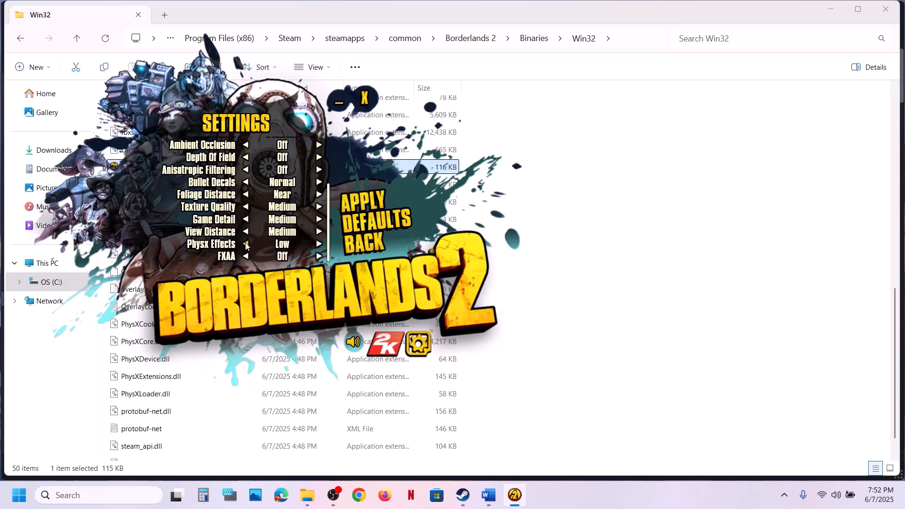
left_click(319, 244)
left_click(319, 244)
left_click(245, 244)
left_click(244, 244)
left_click(371, 204)
Switch to Word and highlight "select the right resolution" in Step 2, then return to the launcher
left_click(489, 498)
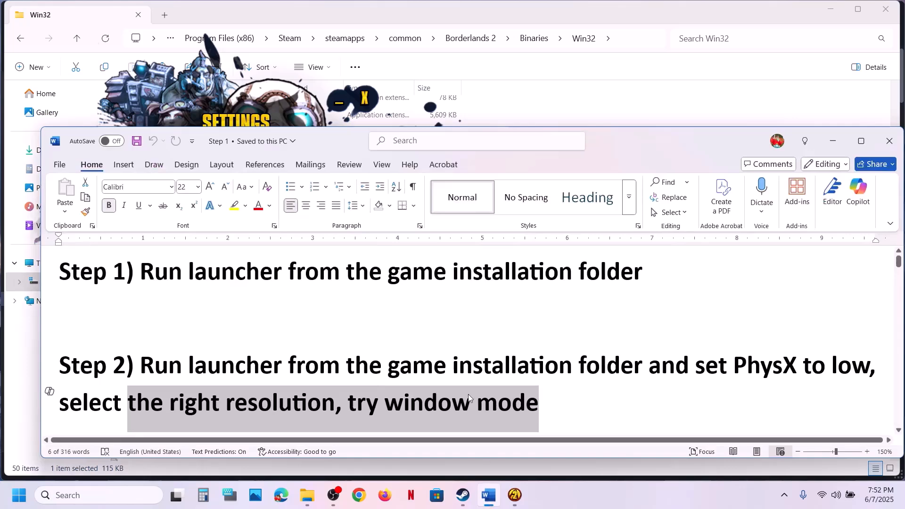
left_click(160, 396)
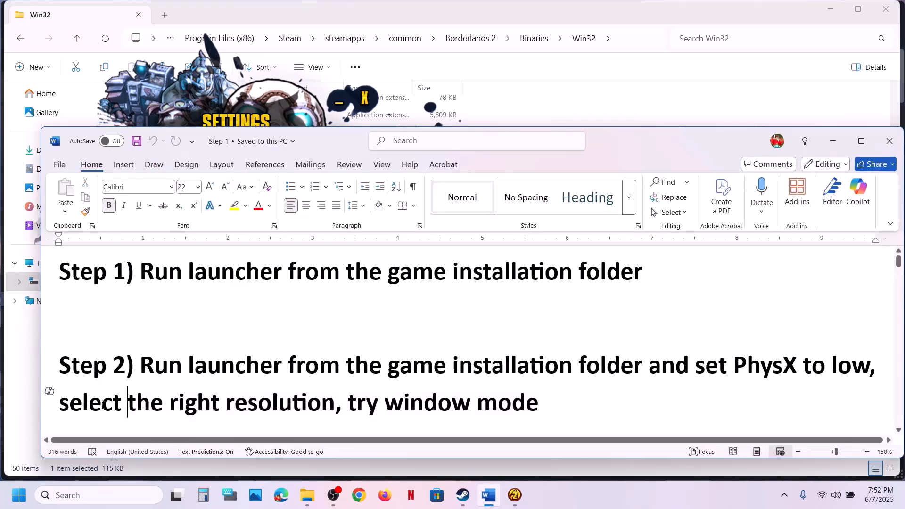
left_click_drag(60, 403, 238, 410)
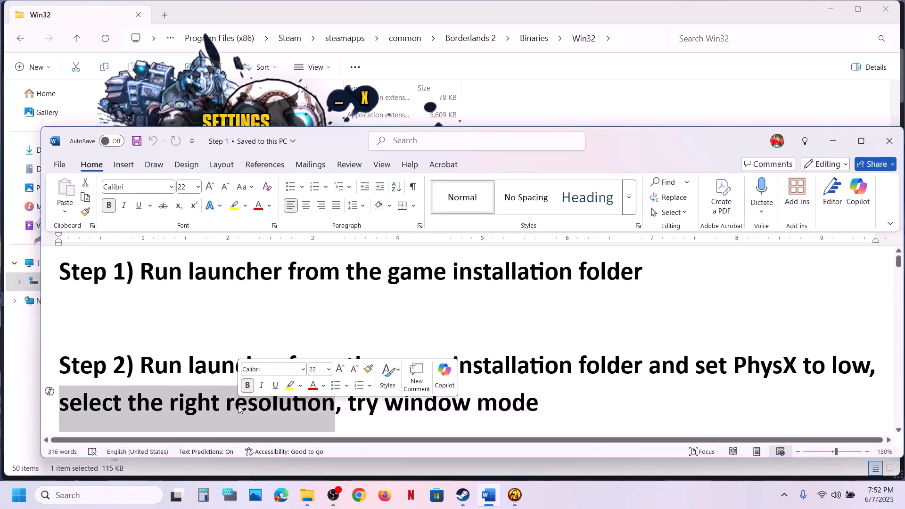
left_click(840, 147)
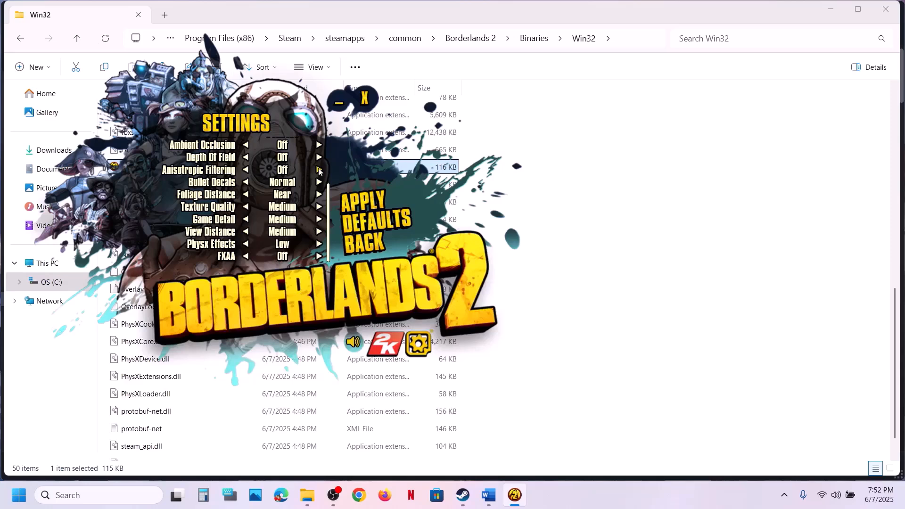
Set the launcher's Resolution to 1920x1080 and apply the change
scroll(329, 188, "up", 2)
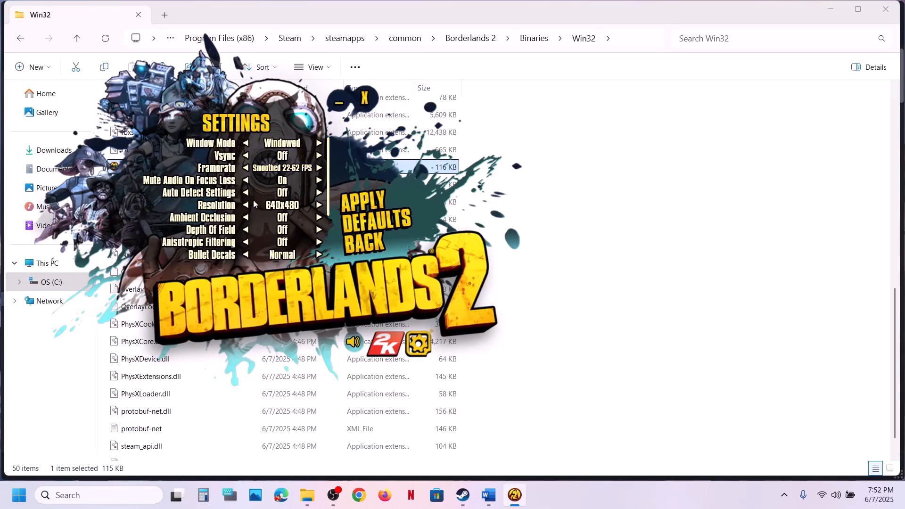
left_click(319, 206)
left_click(319, 206)
left_click(320, 206)
left_click(320, 206)
left_click(319, 206)
left_click(319, 206)
left_click(319, 206)
left_click(319, 206)
left_click(319, 206)
left_click(373, 204)
Check the screen's display resolution in the Windows display settings, keeping 1920 × 1080, and close Settings
key("super+i")
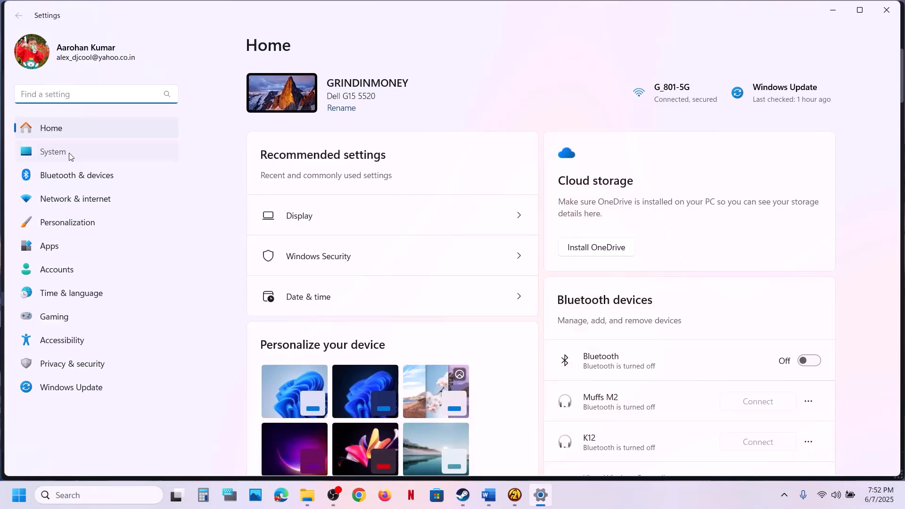
left_click(69, 153)
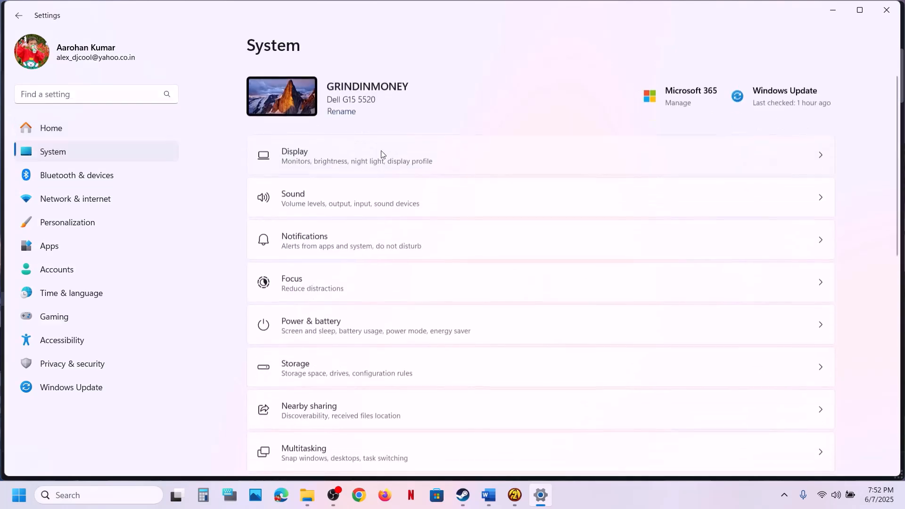
left_click(334, 150)
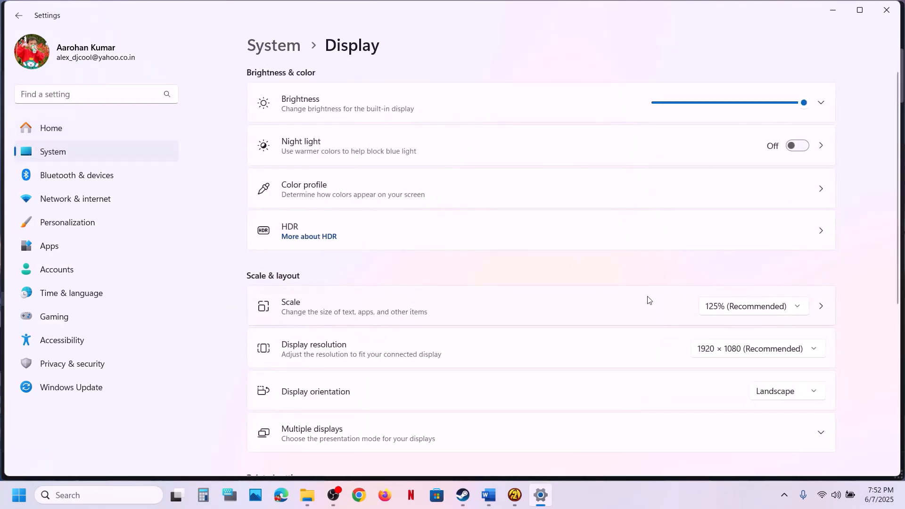
left_click(748, 349)
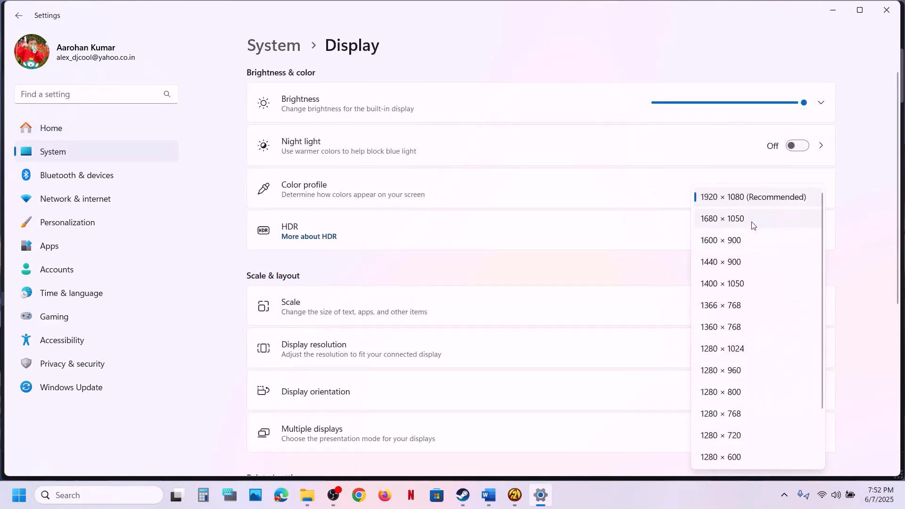
left_click(748, 199)
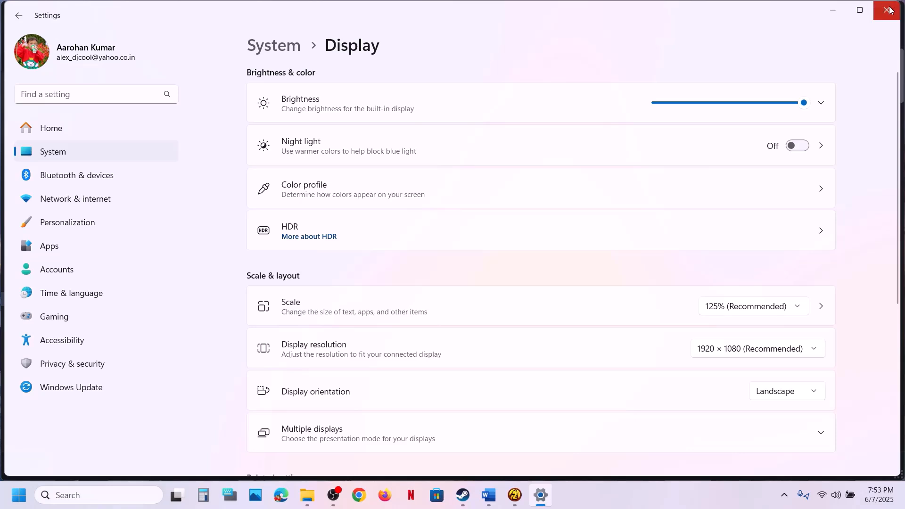
left_click(888, 10)
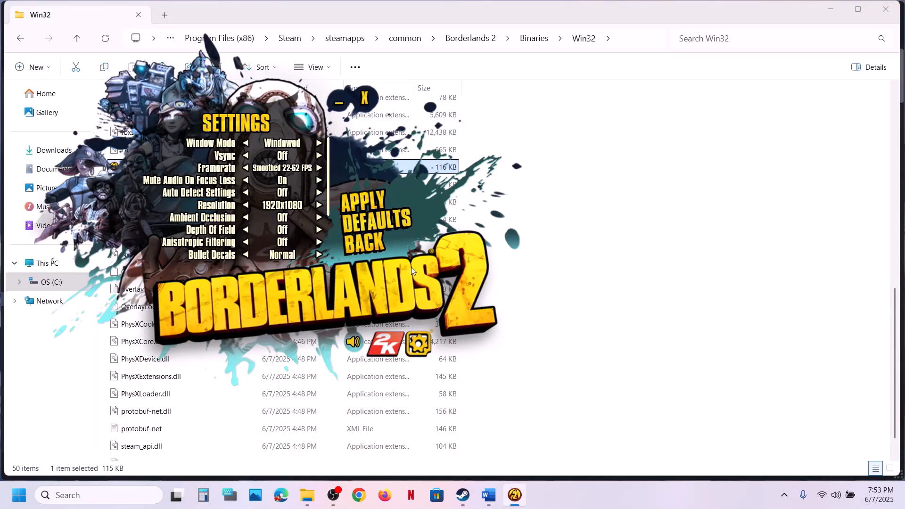
Close the Borderlands 2 launcher and highlight the Step 3 instructions in the Word document
left_click(368, 104)
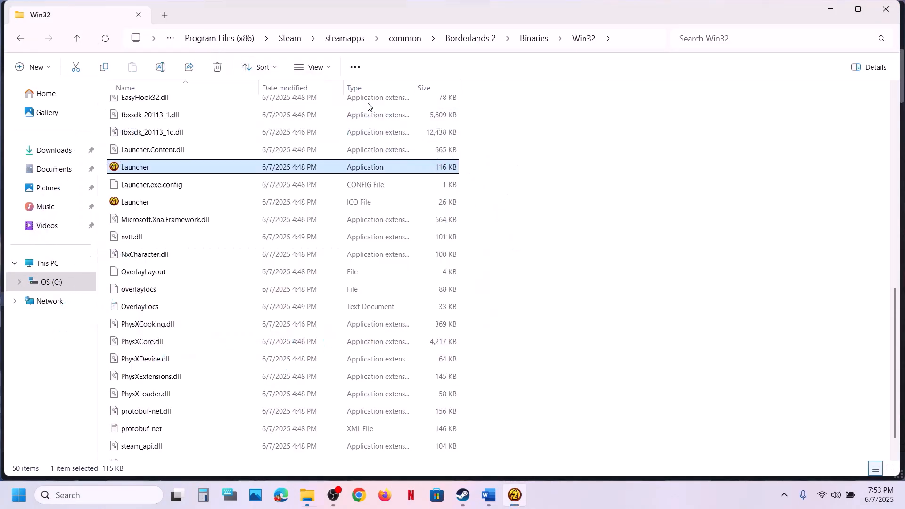
mouse_move(488, 496)
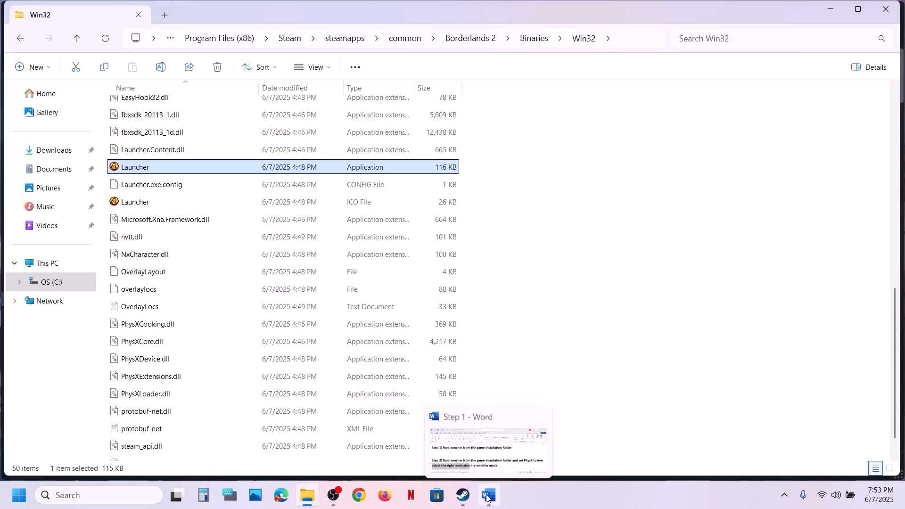
left_click(473, 420)
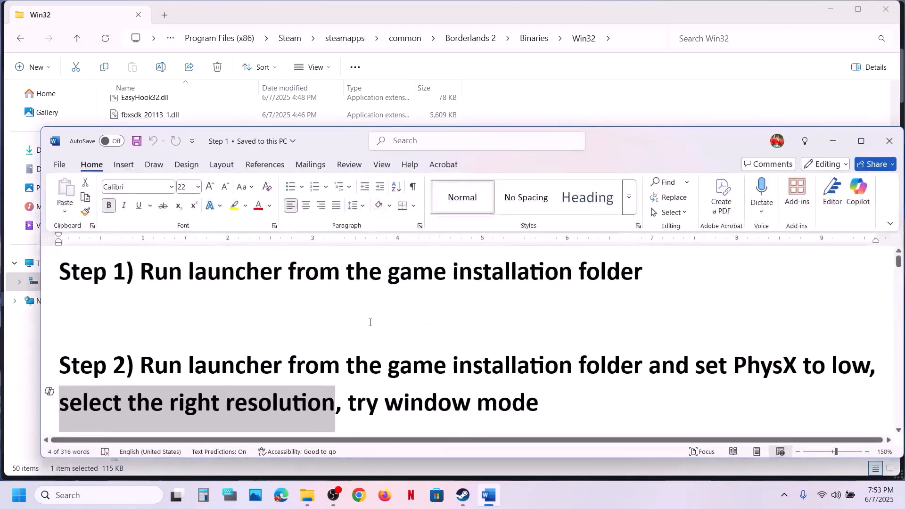
scroll(370, 320, "down", 2)
scroll(370, 323, "down", 2)
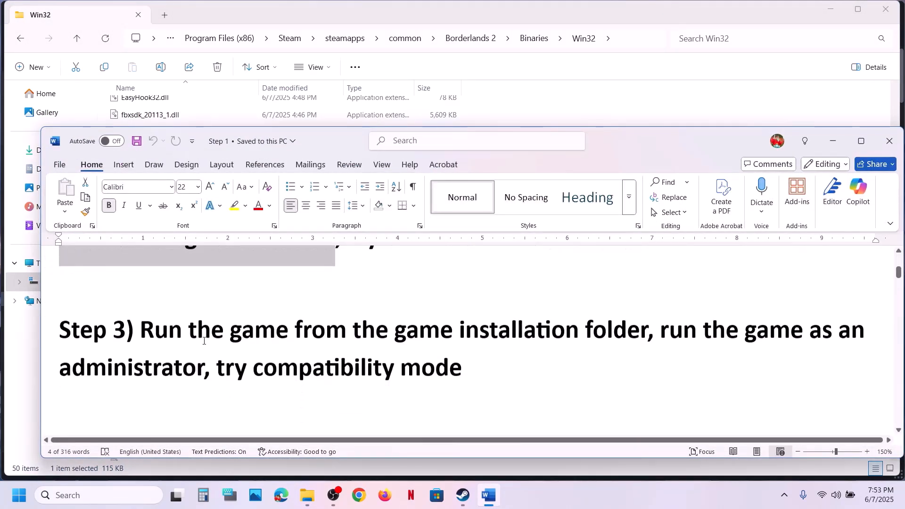
left_click_drag(186, 337, 521, 360)
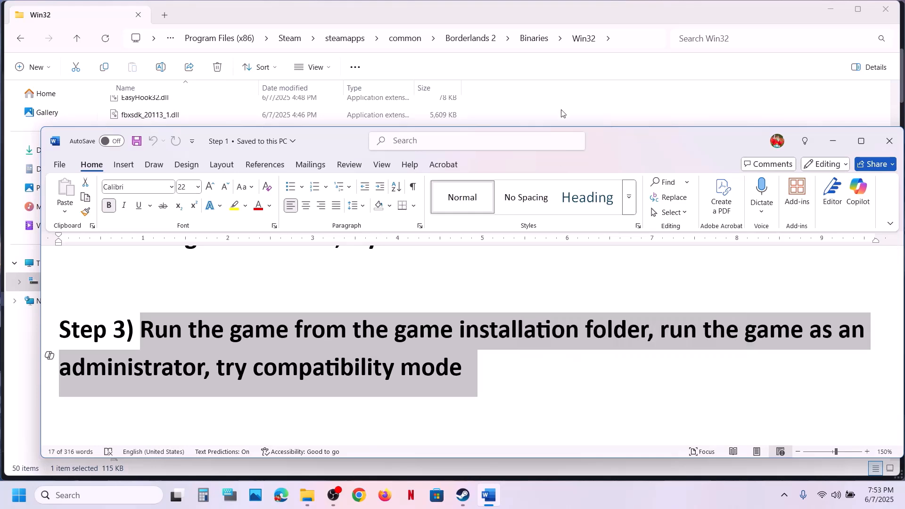
Switch to the Win32 folder in File Explorer, find the Borderlands2 application and look at its Run as administrator option
left_click(545, 81)
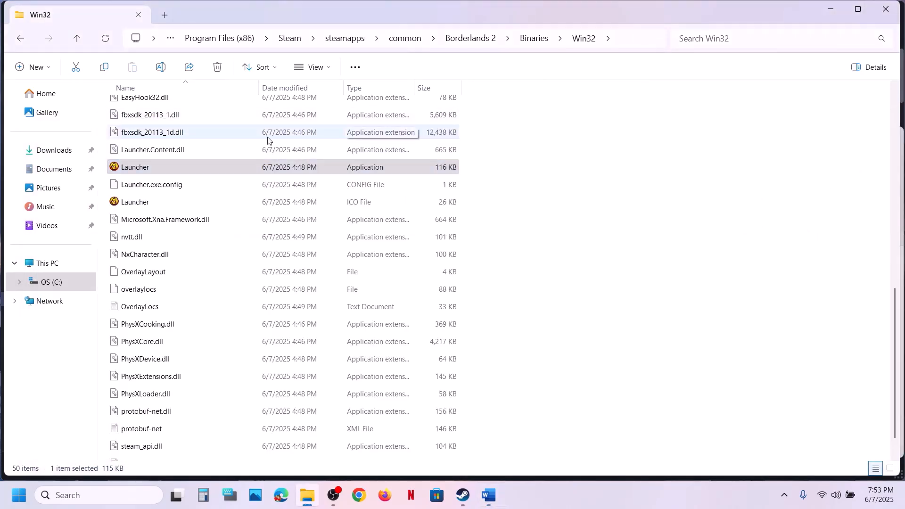
scroll(268, 140, "up", 6)
scroll(267, 140, "up", 2)
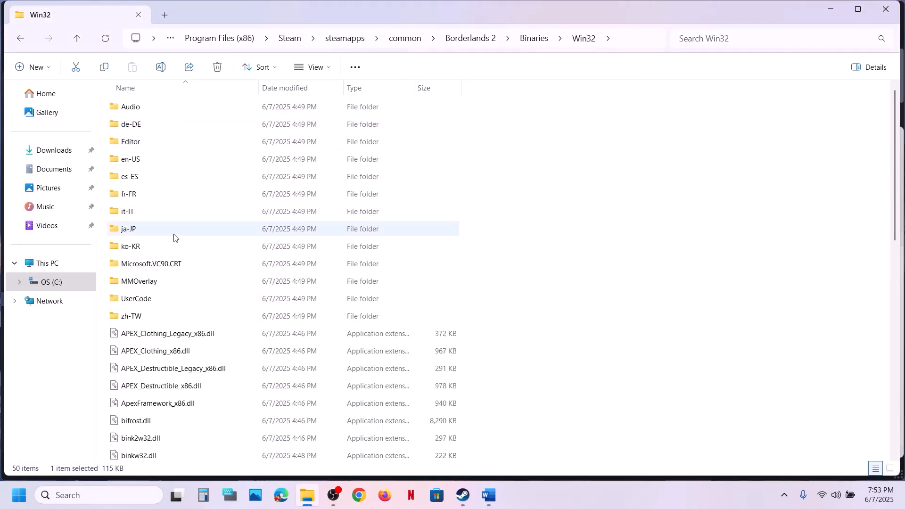
scroll(173, 238, "down", 5)
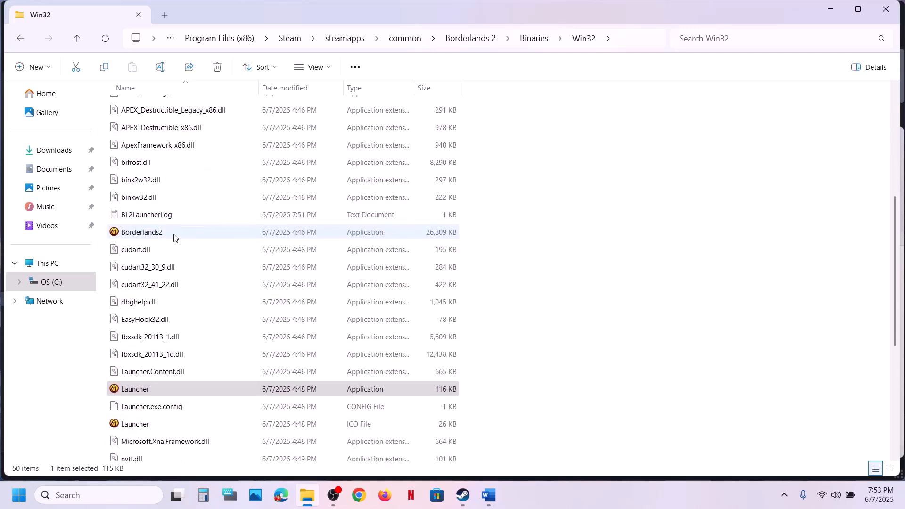
left_click(147, 236)
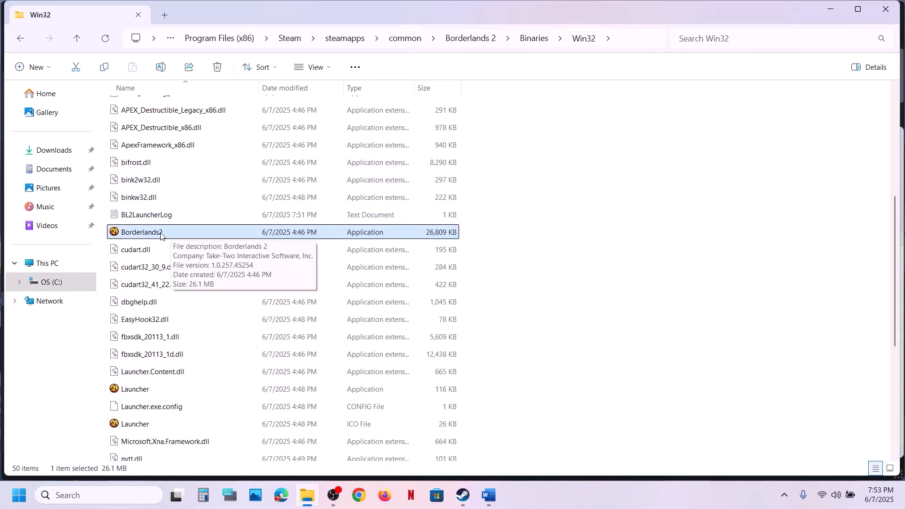
right_click(161, 236)
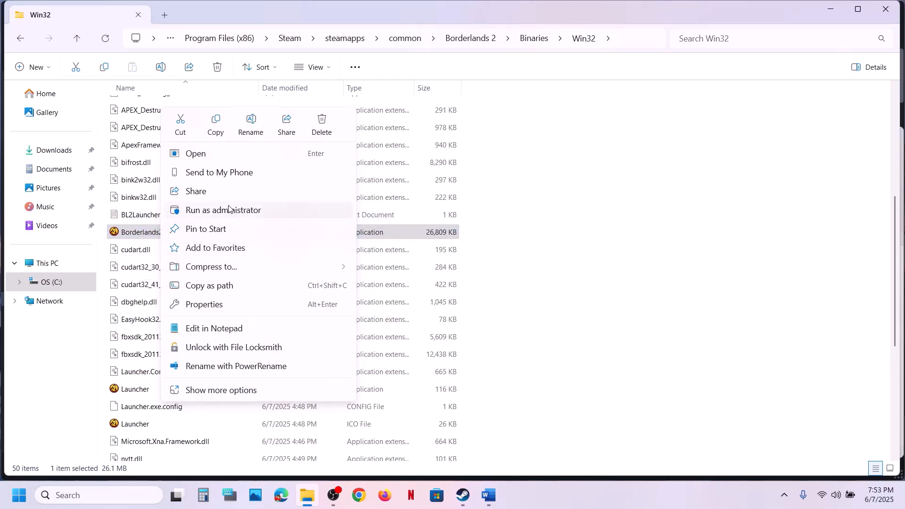
left_click(152, 234)
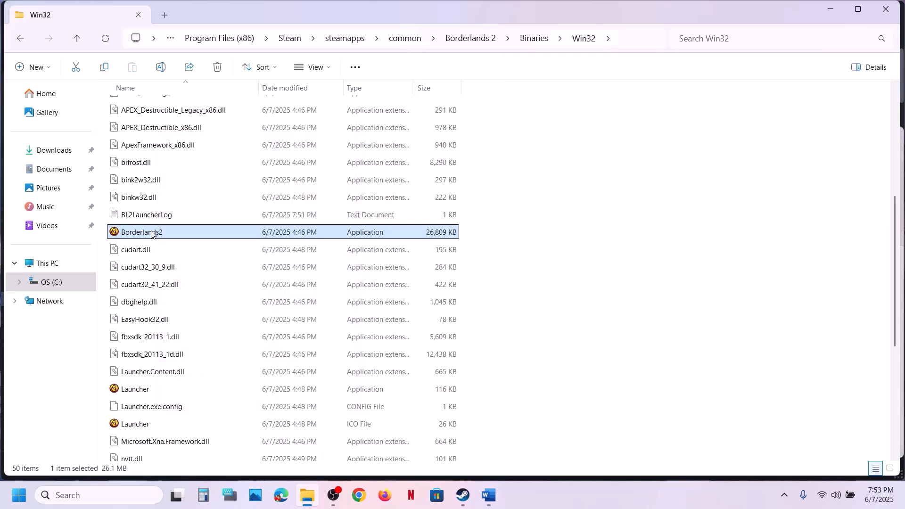
Set the Borderlands2 application's compatibility properties to run the program as an administrator and save the change
right_click(152, 235)
left_click(217, 315)
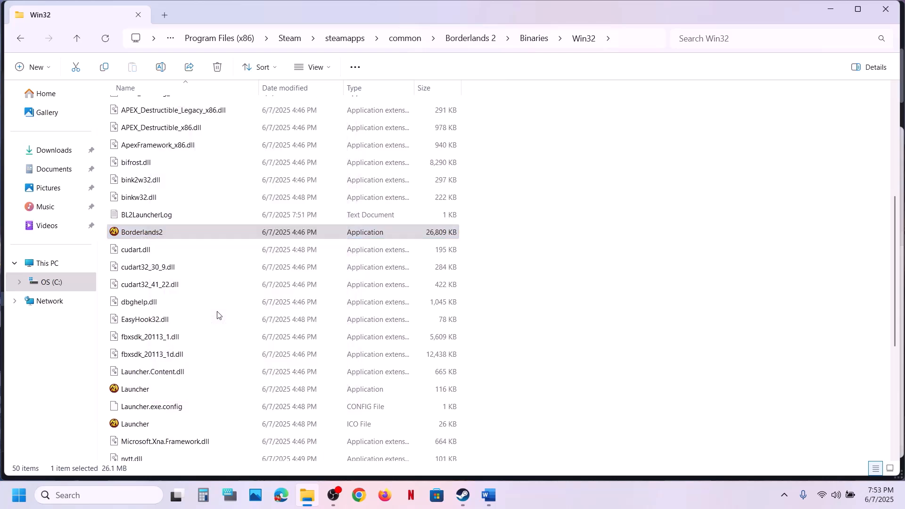
left_click(270, 187)
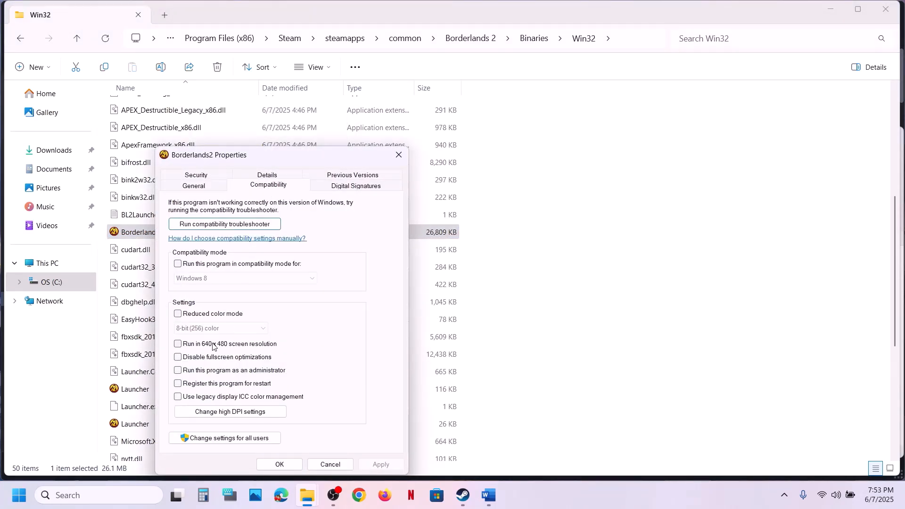
left_click(178, 371)
left_click(381, 464)
left_click(280, 465)
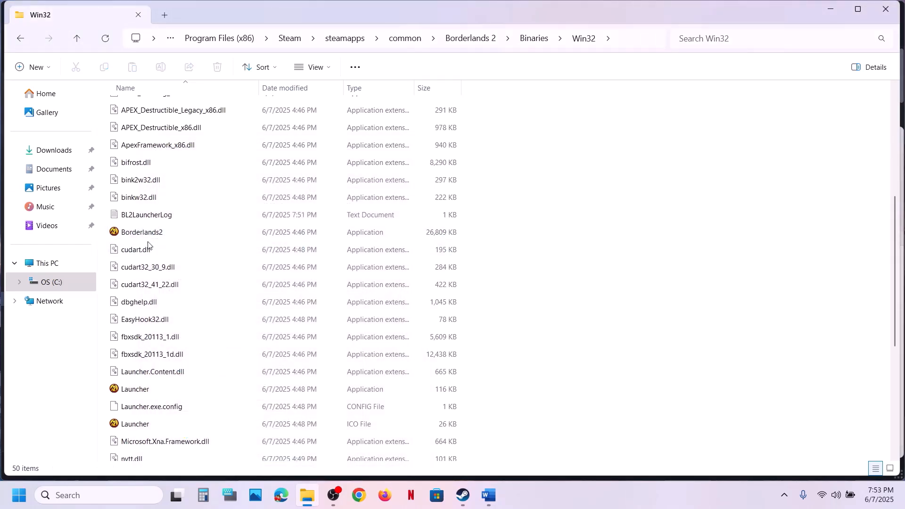
Reopen the Borderlands2 compatibility properties, enable compatibility mode for Windows 8 and apply it
right_click(147, 239)
left_click(146, 235)
right_click(146, 236)
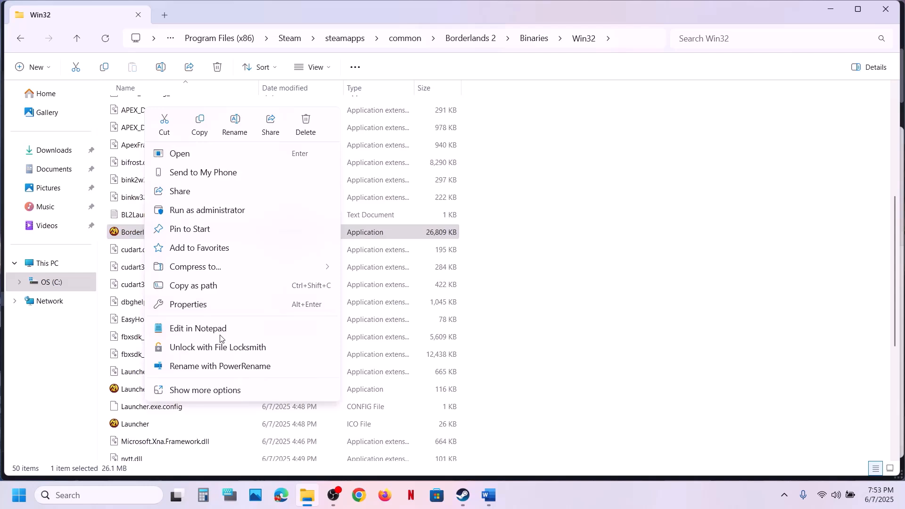
left_click(197, 303)
left_click(250, 187)
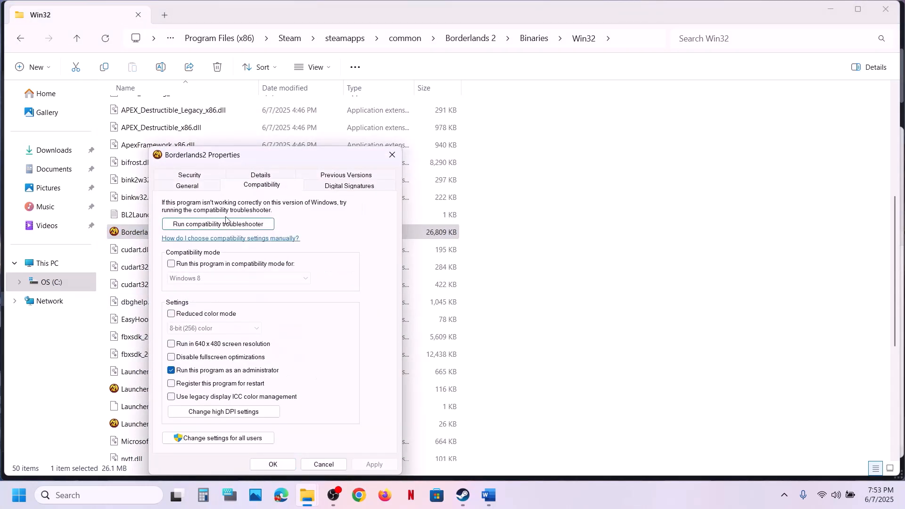
left_click(190, 267)
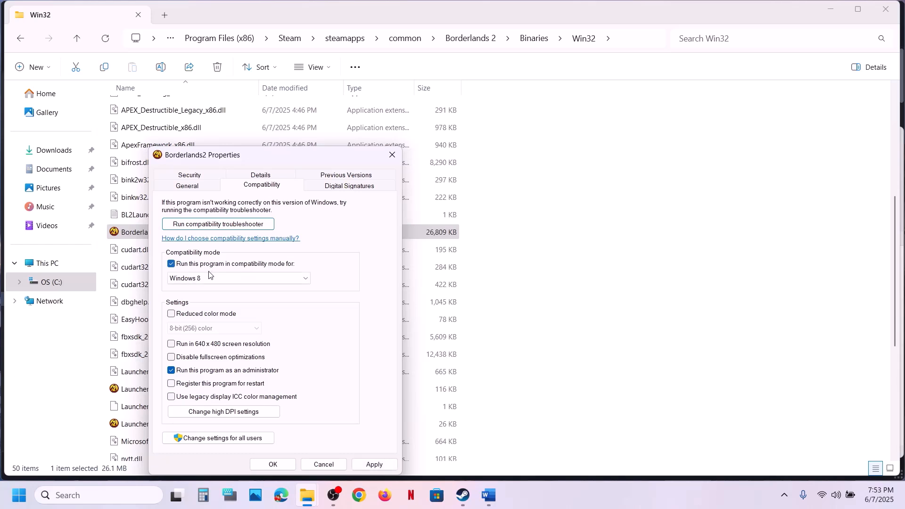
left_click(374, 463)
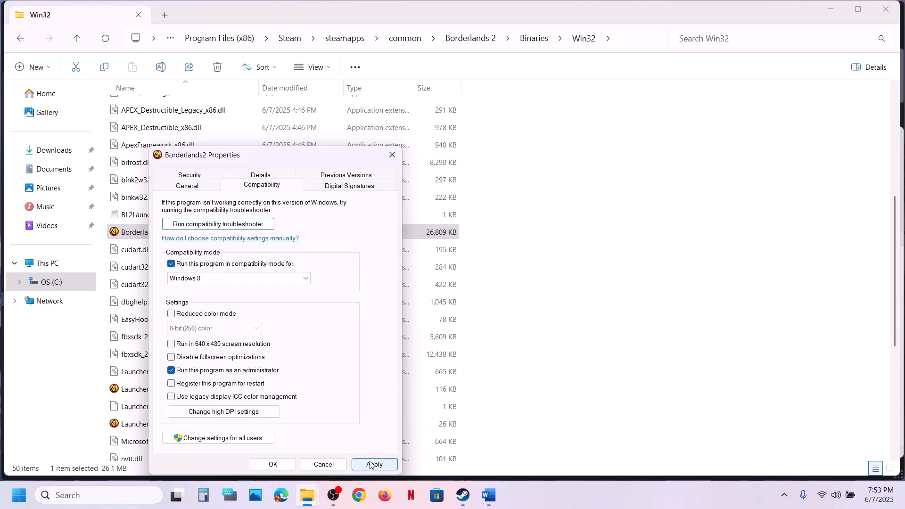
Change the compatibility mode to Windows 7, disable fullscreen optimizations and save the Borderlands2 properties
left_click(209, 282)
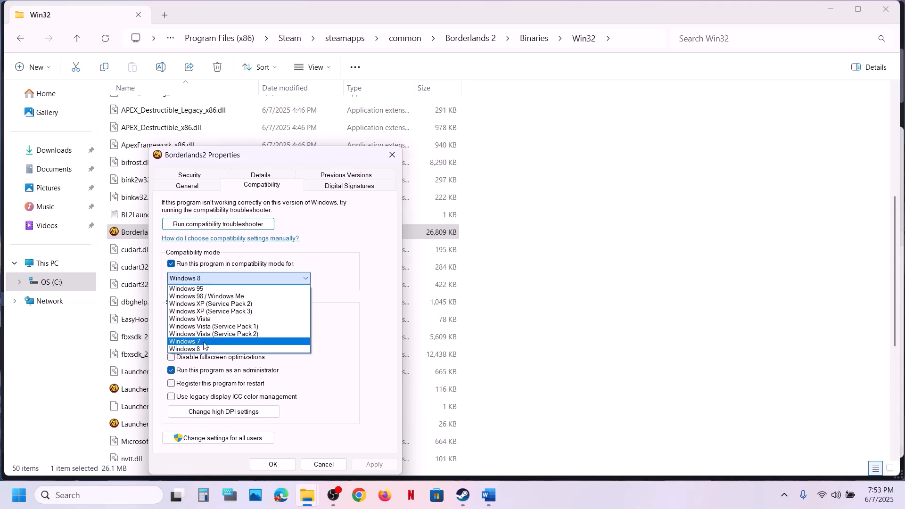
left_click(203, 342)
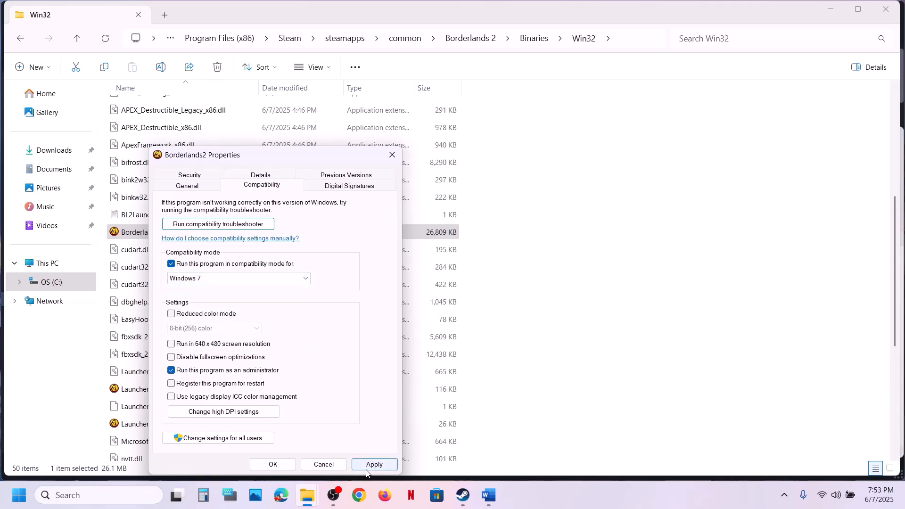
left_click(369, 467)
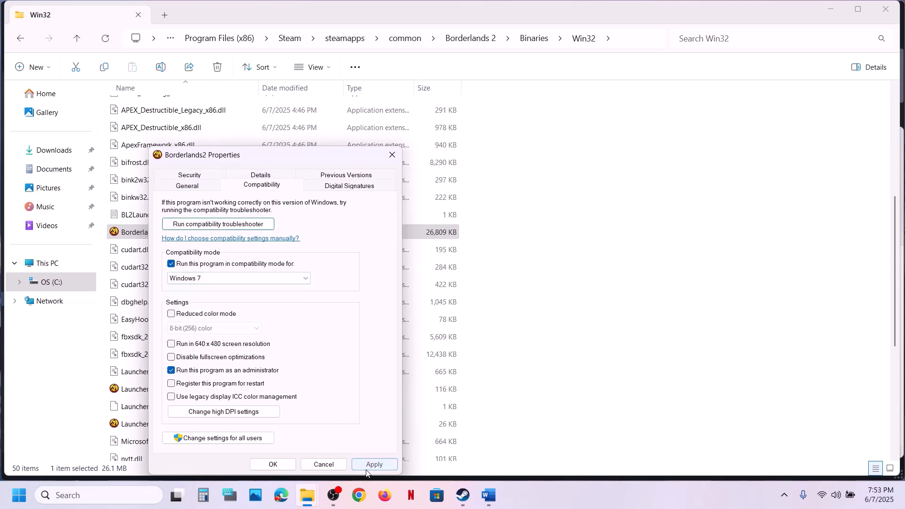
left_click(214, 360)
left_click(372, 465)
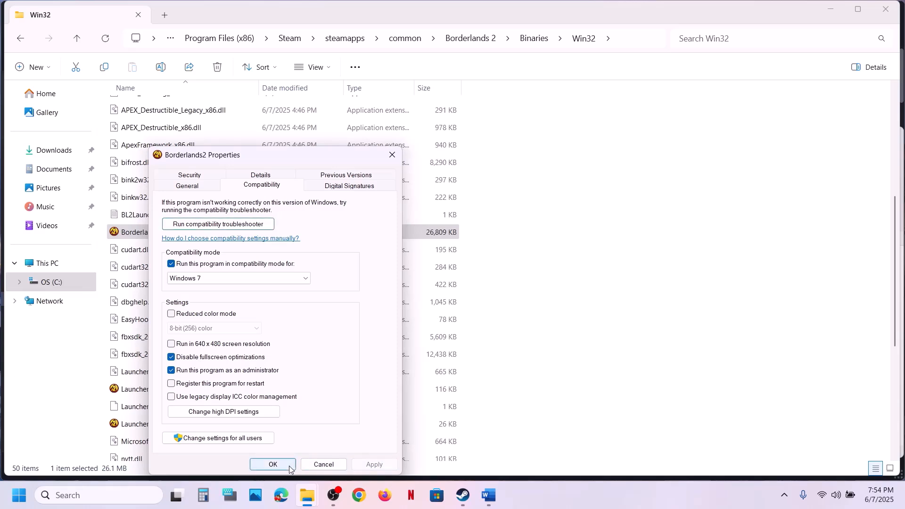
left_click(273, 464)
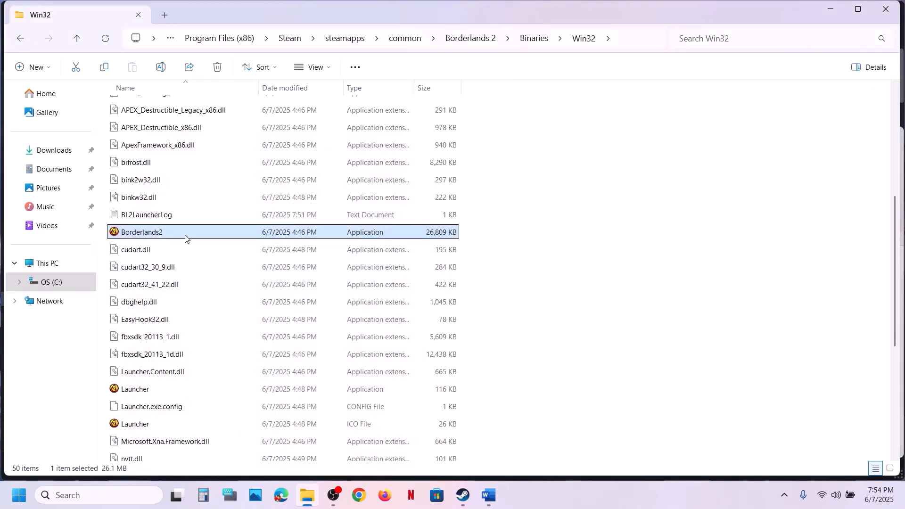
Turn off compatibility mode, Disable fullscreen optimizations and Run this program as an administrator for Borderlands2, and save the properties
right_click(184, 238)
left_click(249, 308)
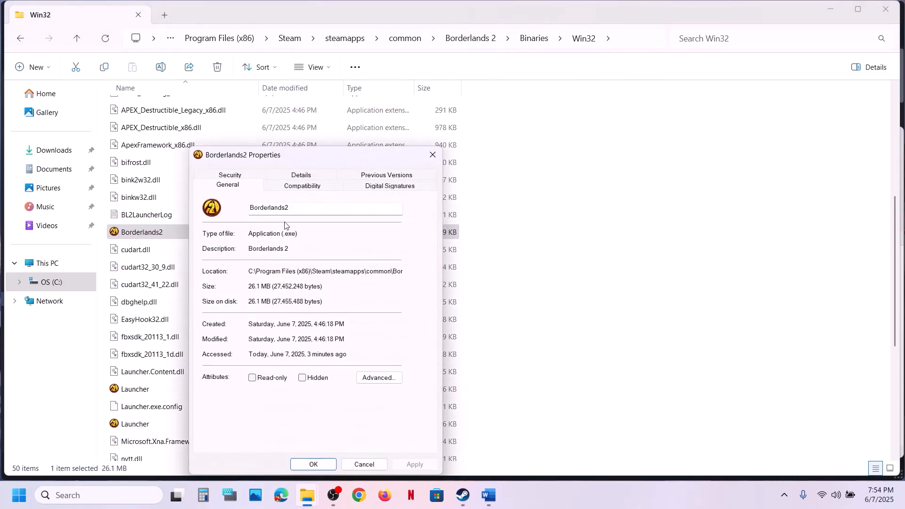
left_click(289, 186)
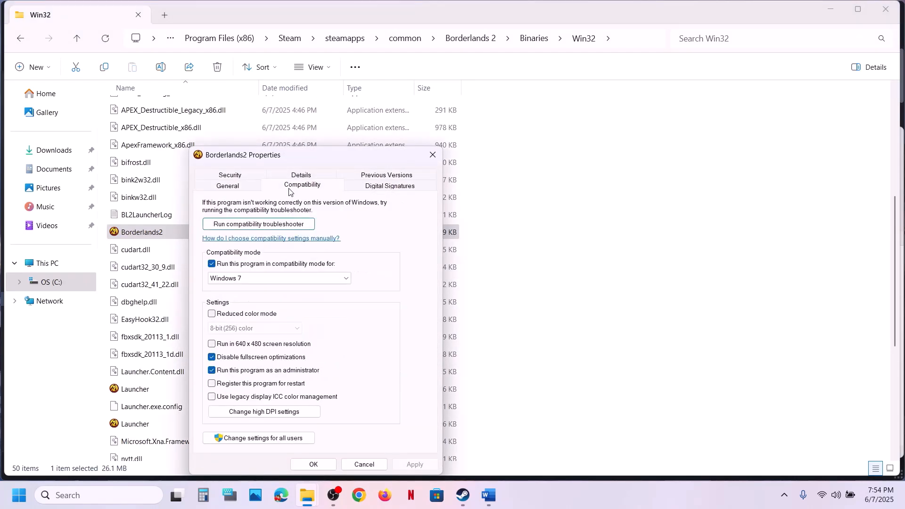
left_click(212, 265)
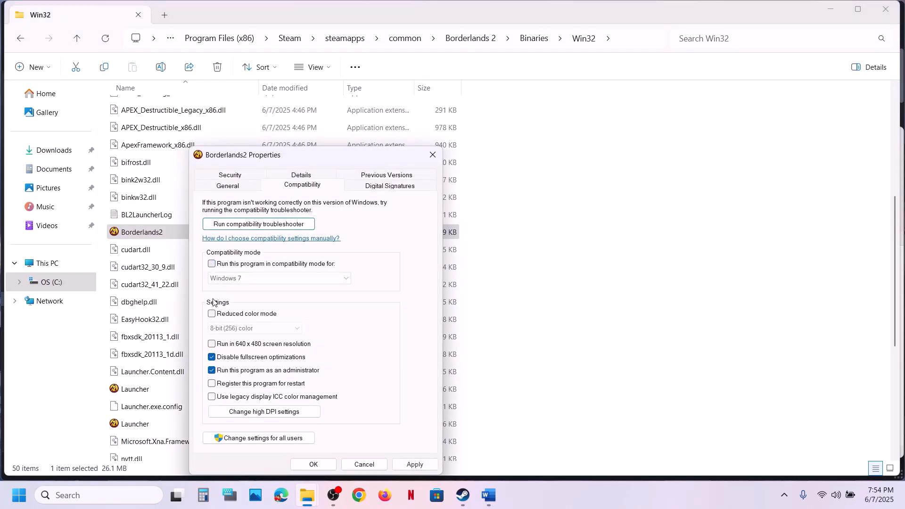
left_click(211, 358)
left_click(212, 371)
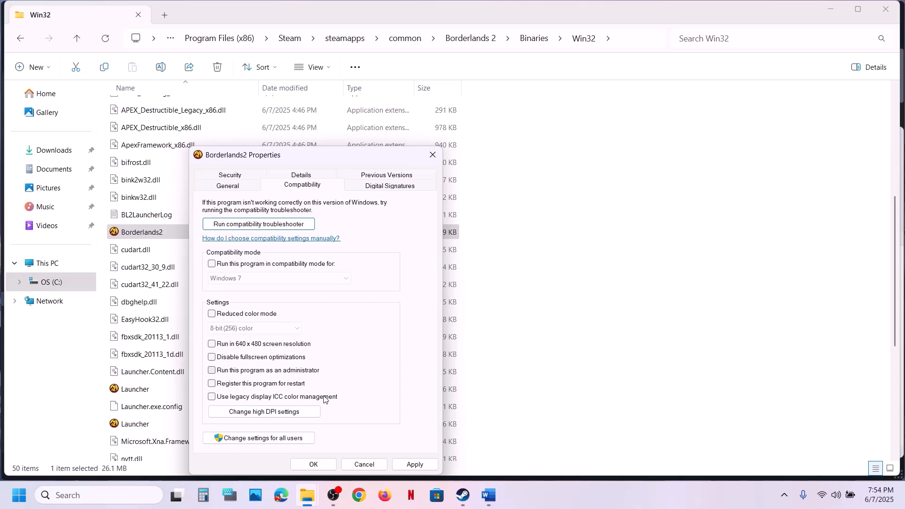
left_click(416, 465)
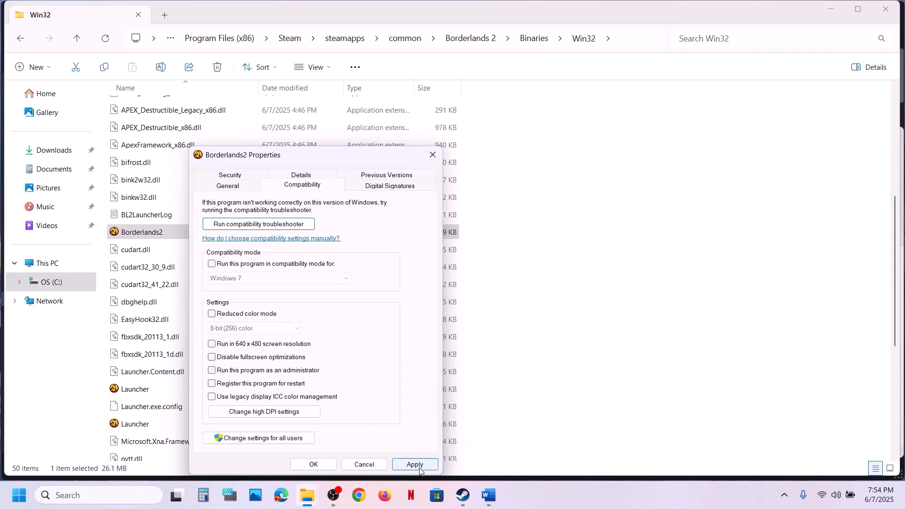
left_click(314, 465)
Switch to the Word document, change "Switching" to "Switch" in Step 4 and save the document
left_click(465, 503)
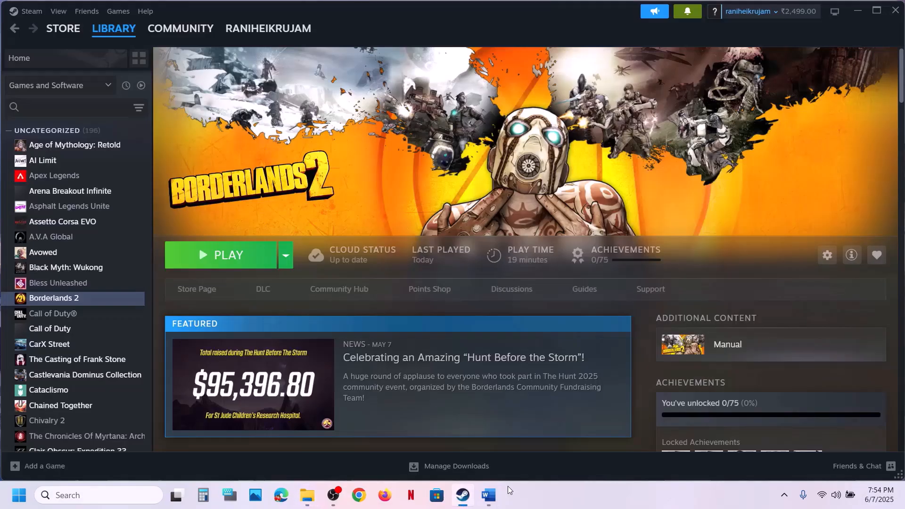
left_click(490, 497)
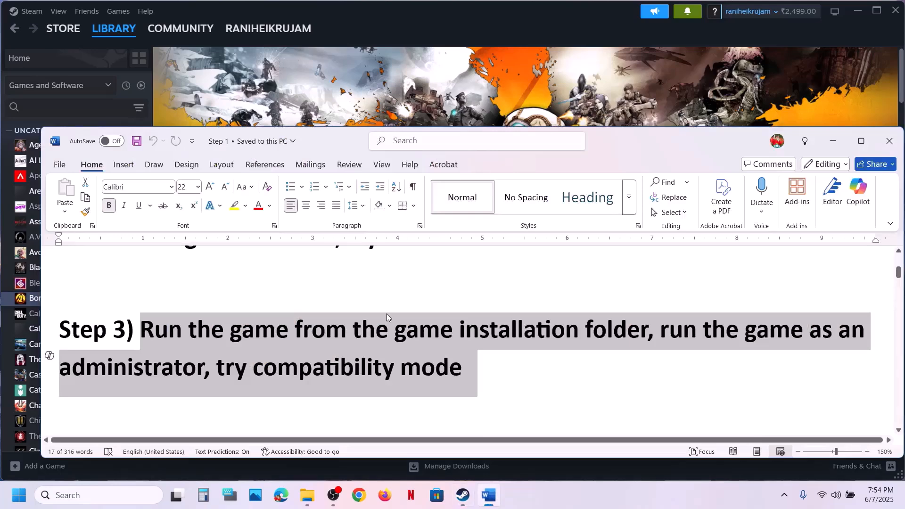
scroll(387, 316, "down", 2)
scroll(387, 316, "down", 2)
scroll(311, 333, "up", 1)
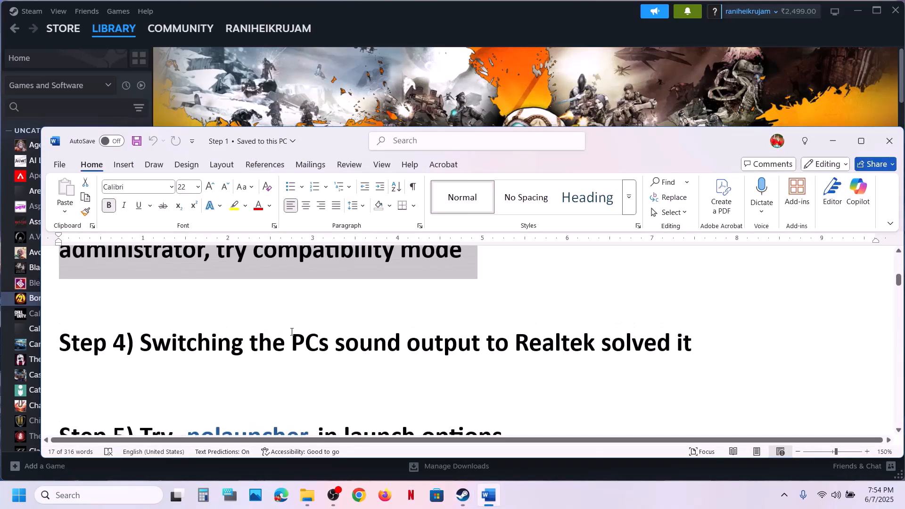
left_click(245, 345)
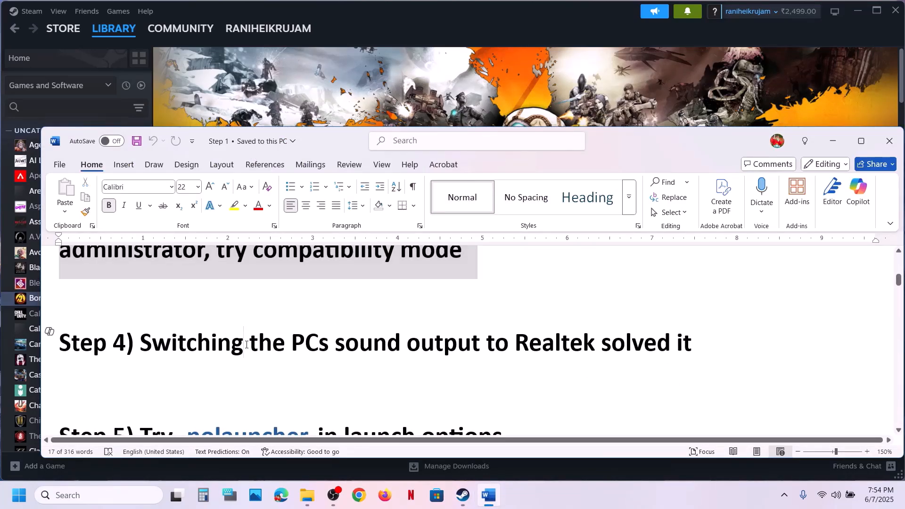
key("BackSpace")
key("BackSpace")
key("BackSpace")
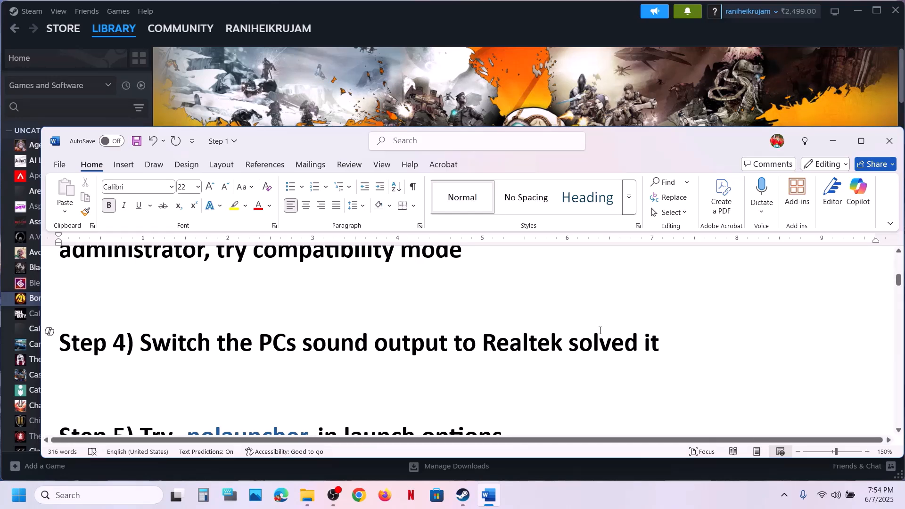
left_click_drag(298, 333, 644, 340)
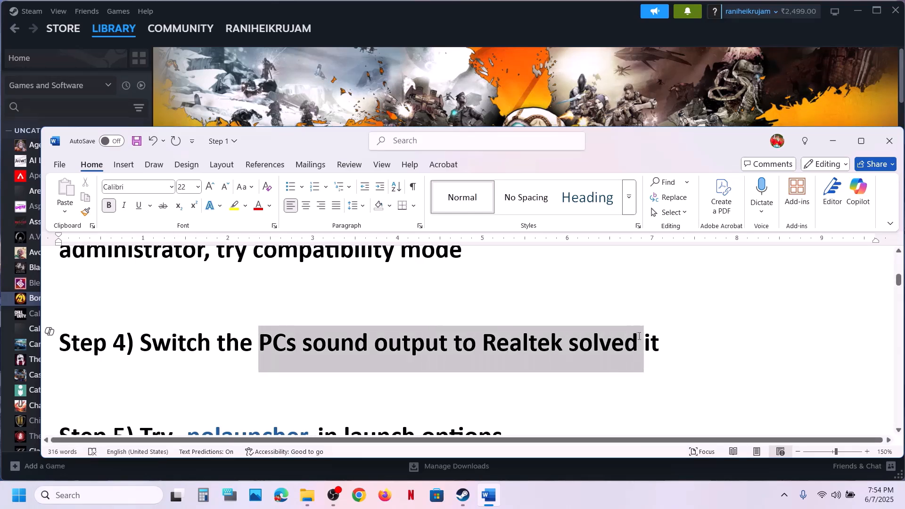
left_click(661, 340)
key("ctrl+s")
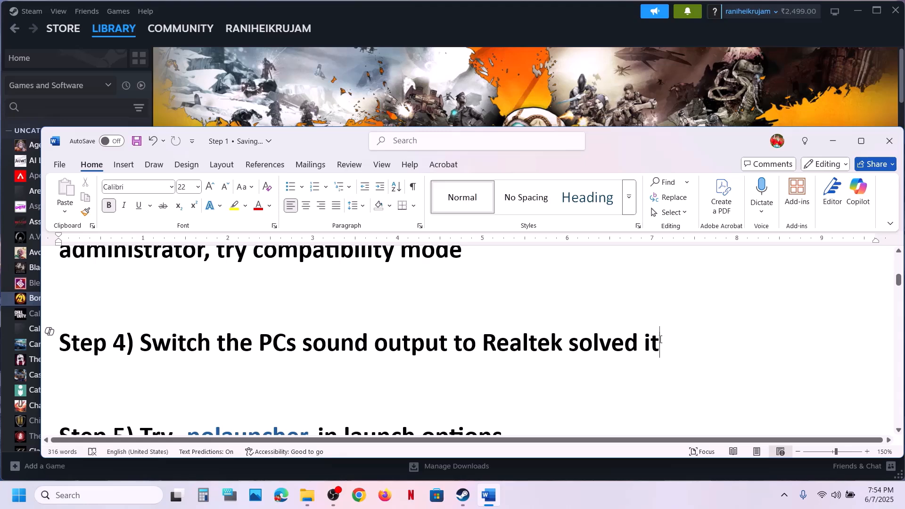
Minimize Word, check the Windows sound output for the Realtek(R) Audio speakers, and return to the Word document
left_click(842, 151)
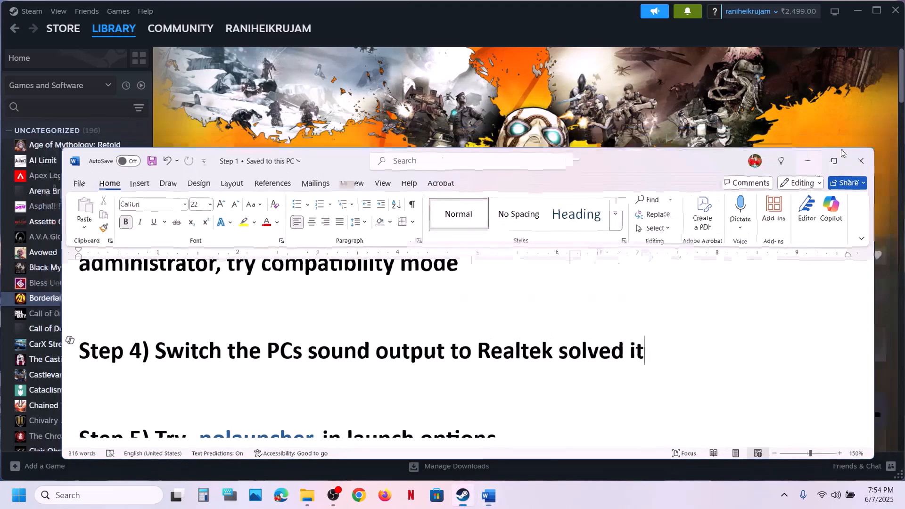
left_click(837, 496)
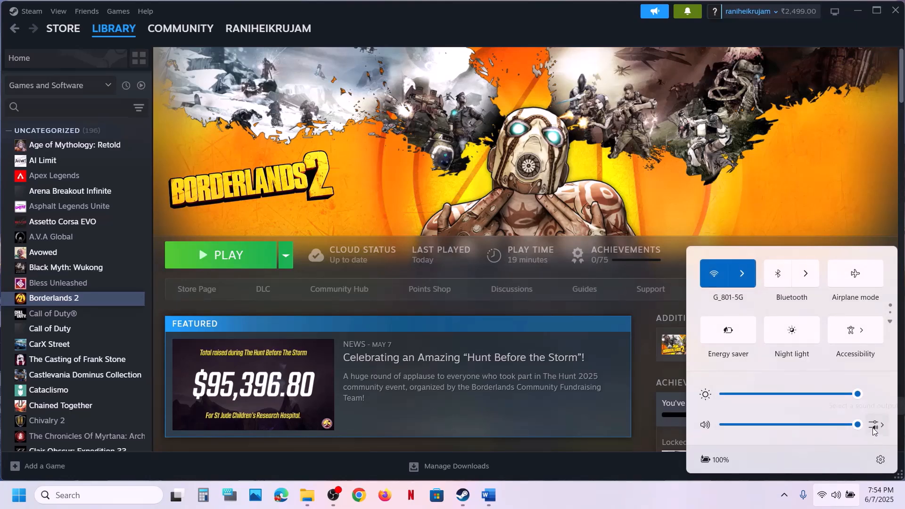
left_click(874, 425)
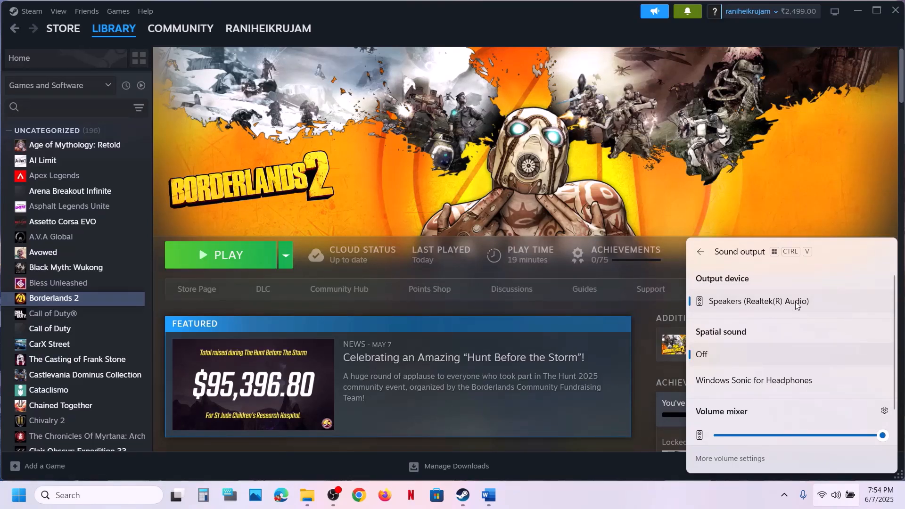
left_click(734, 197)
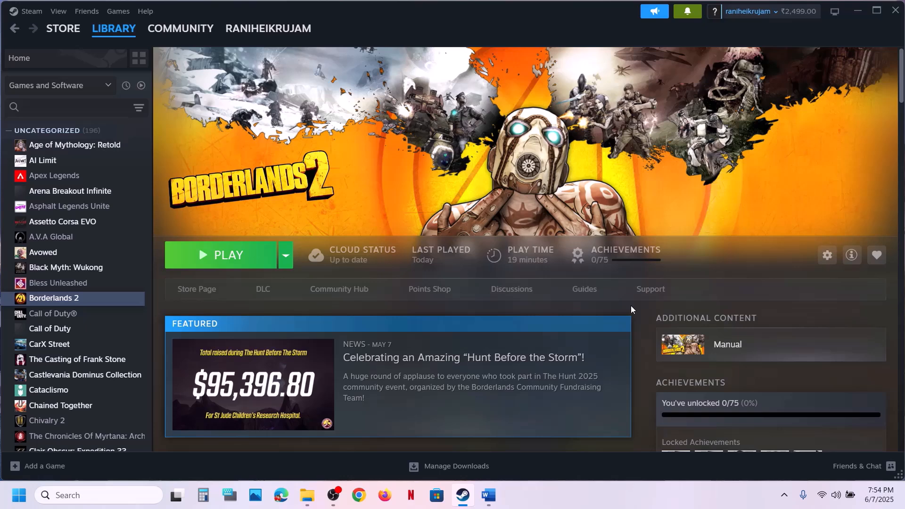
left_click(496, 487)
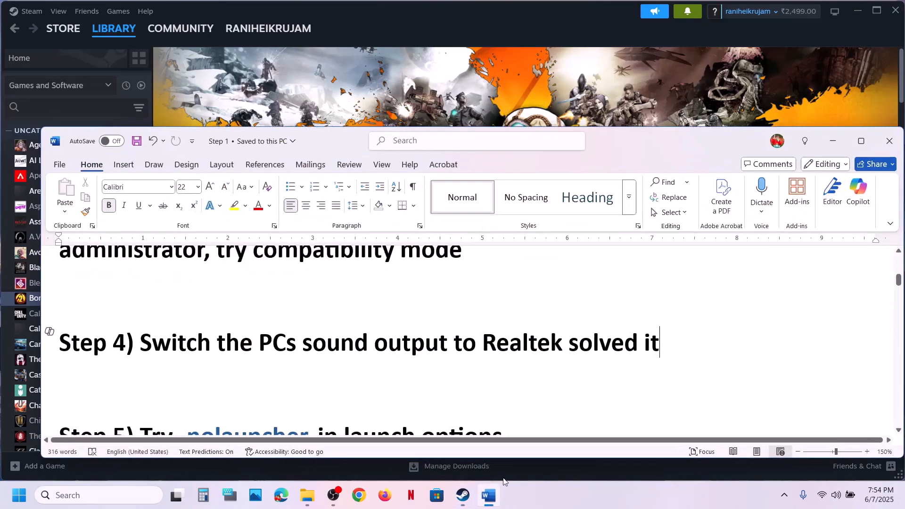
Copy -nolauncher from Step 5 of the Word document and set it as Borderlands 2's launch option in Steam
scroll(424, 384, "down", 2)
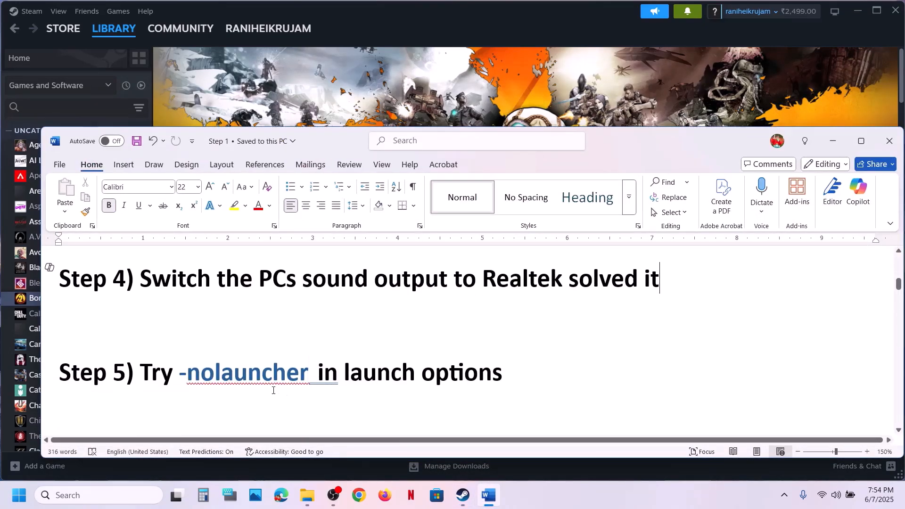
double_click(272, 375)
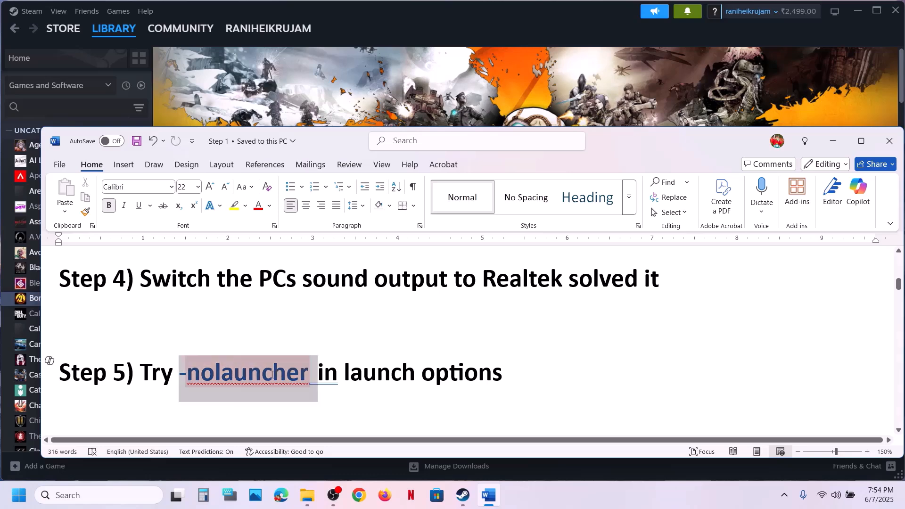
key("ctrl+c")
left_click(417, 103)
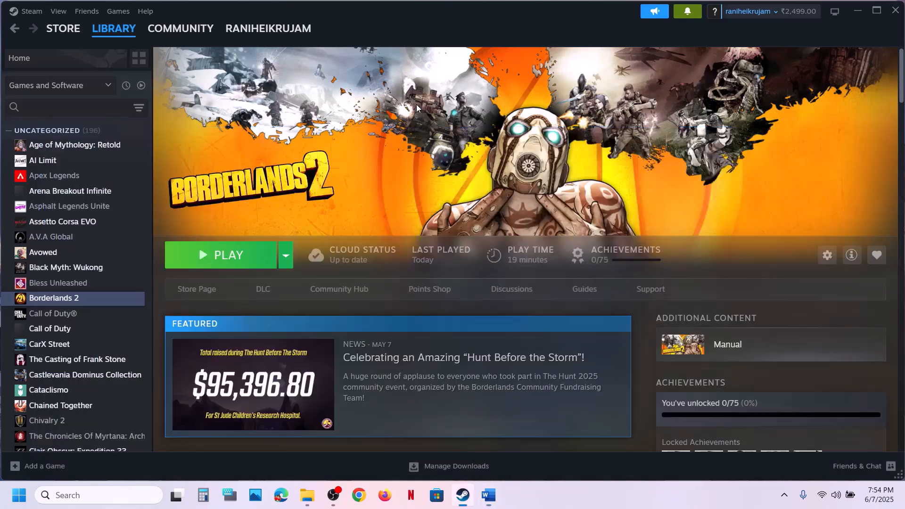
right_click(61, 298)
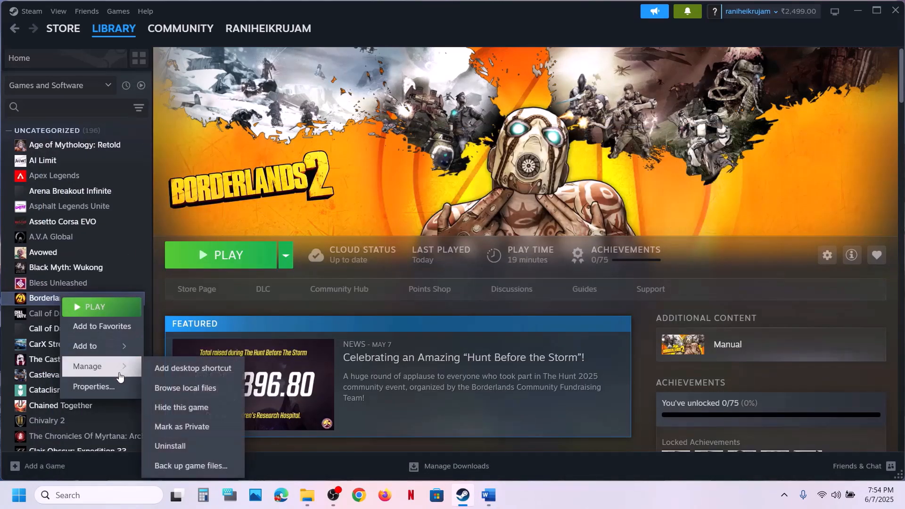
left_click(102, 387)
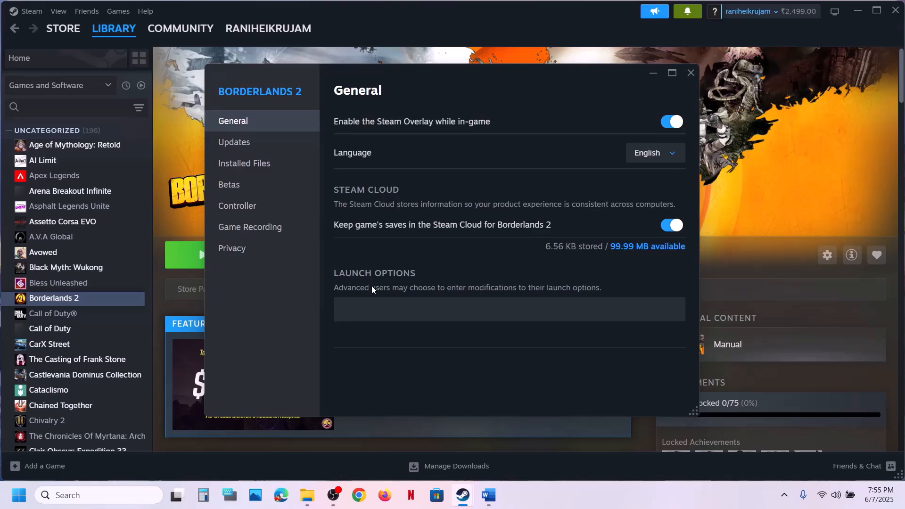
left_click(369, 304)
key("ctrl+v")
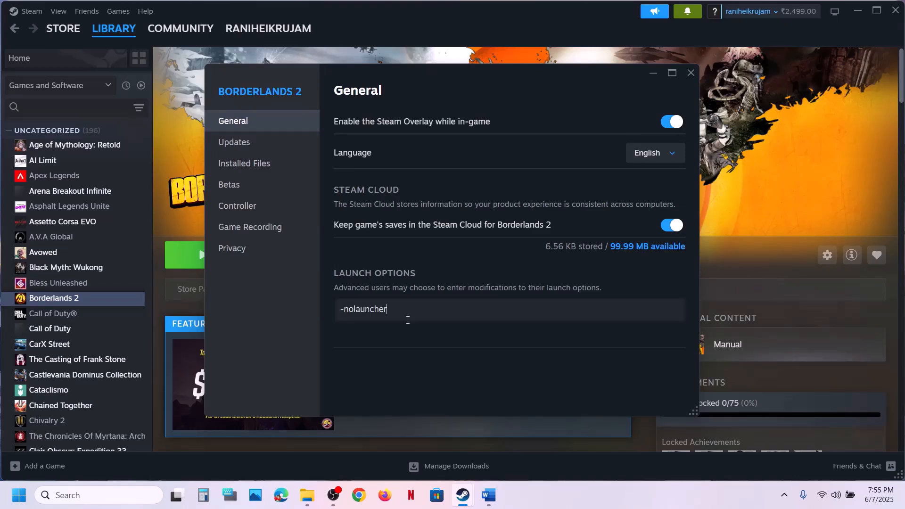
left_click(445, 370)
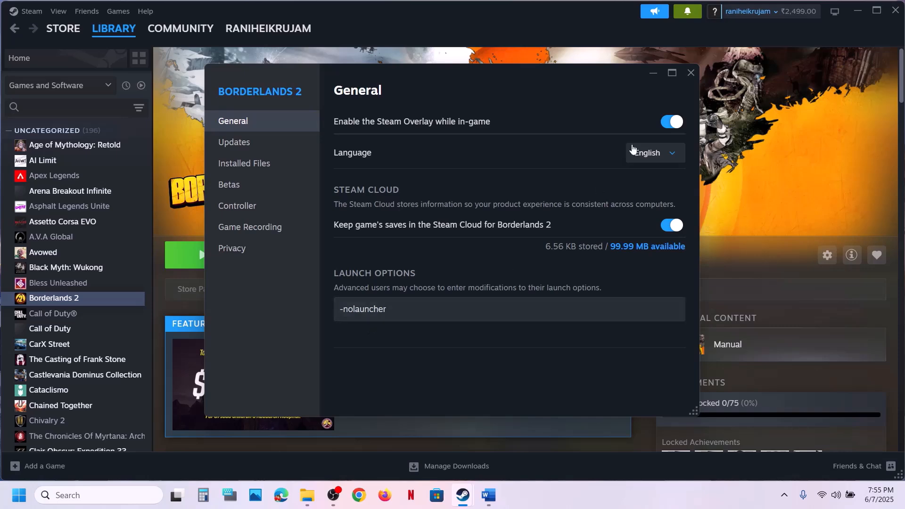
left_click(687, 74)
Clear the launch options in the Borderlands 2 properties and close the properties window
right_click(119, 299)
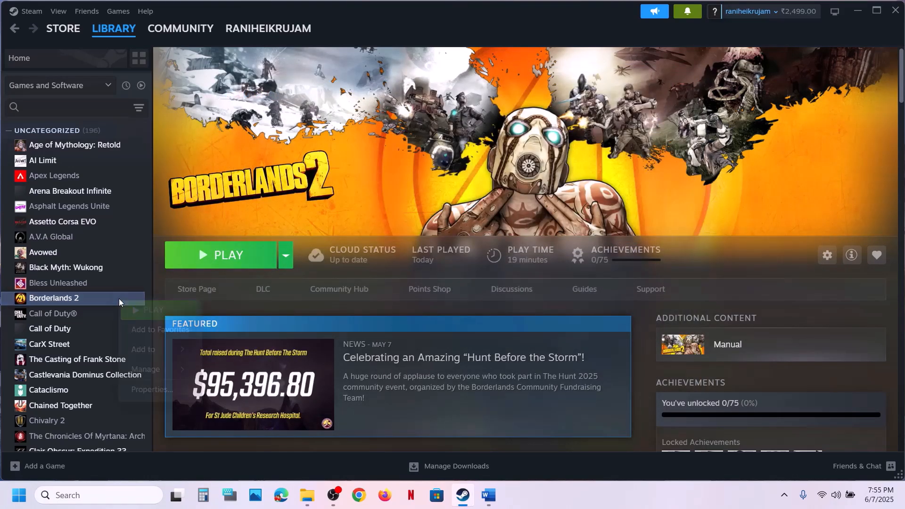
left_click(173, 390)
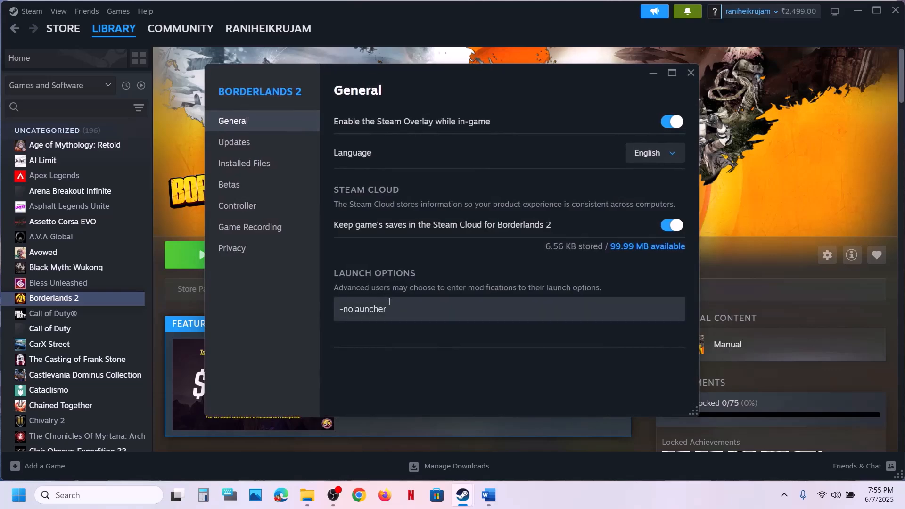
left_click_drag(403, 309, 323, 310)
key("BackSpace")
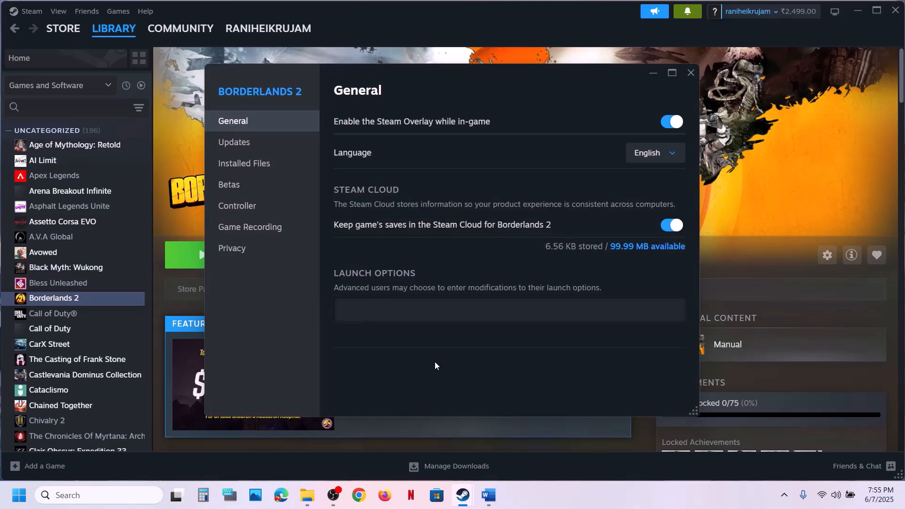
left_click(691, 73)
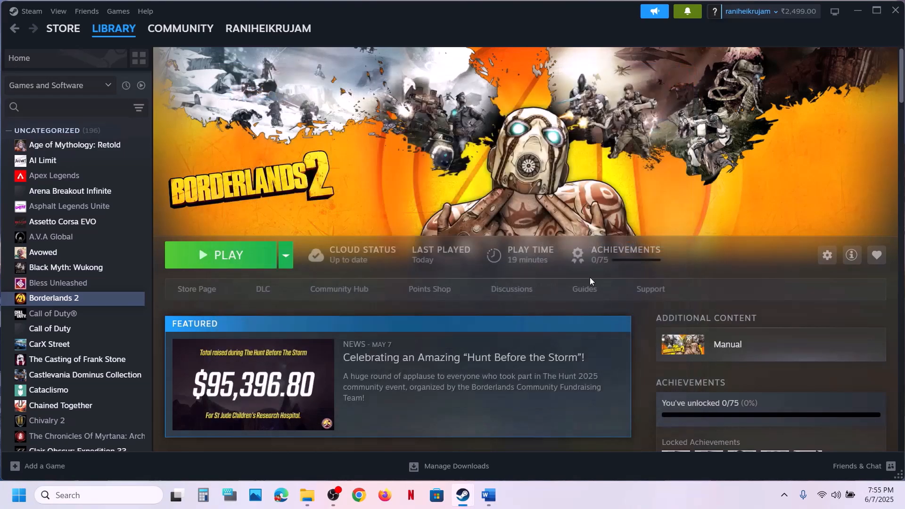
Return to the Word document and highlight the Step 6 instruction about the vcredist files and DXSETUP
left_click(499, 492)
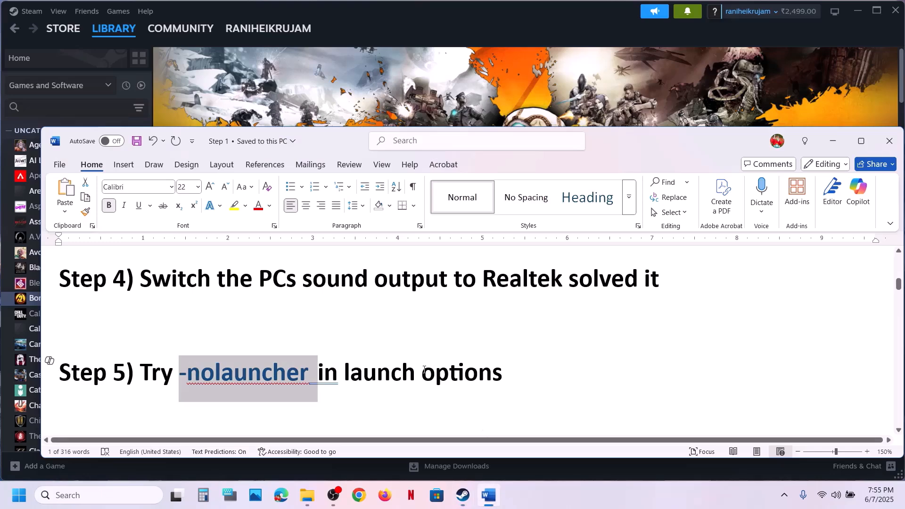
scroll(425, 372, "down", 4)
scroll(425, 369, "up", 1)
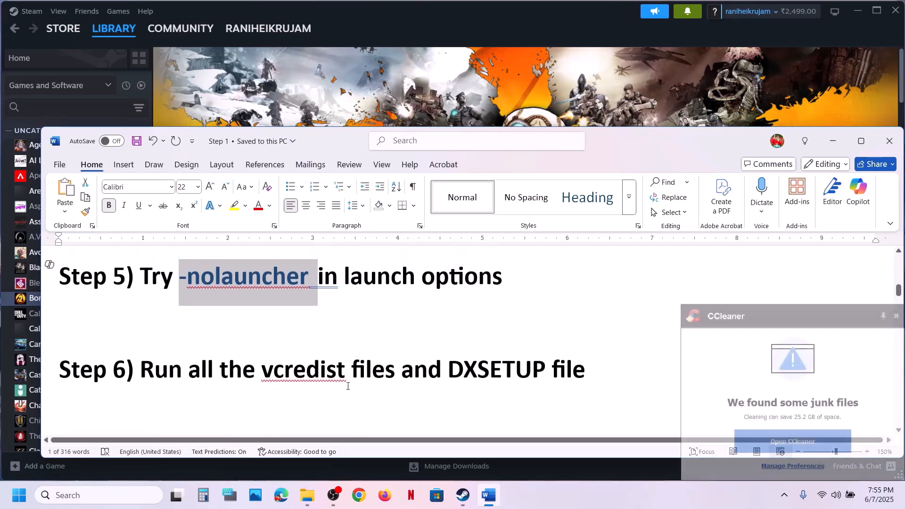
left_click_drag(262, 370, 545, 367)
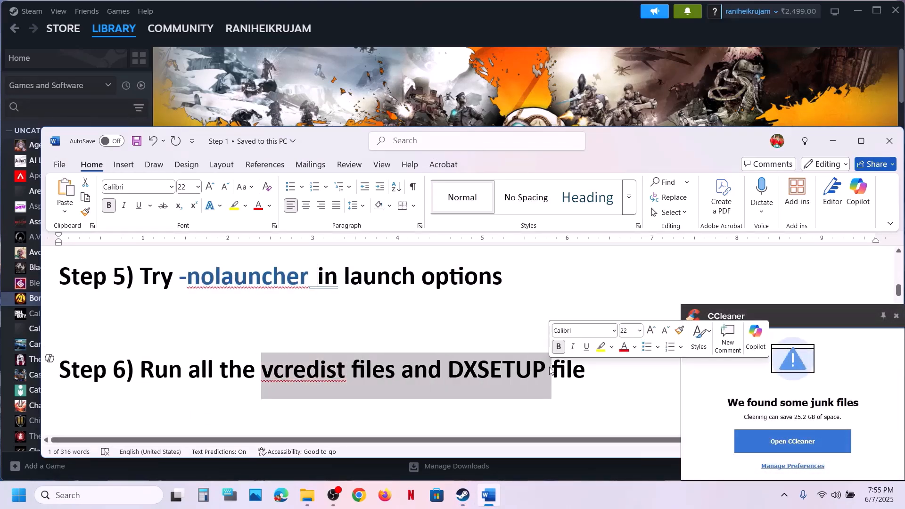
Switch to Steam, browse the Borderlands 2 local files, dismiss the CCleaner notification and open the Redist folder inside Binaries
left_click(545, 94)
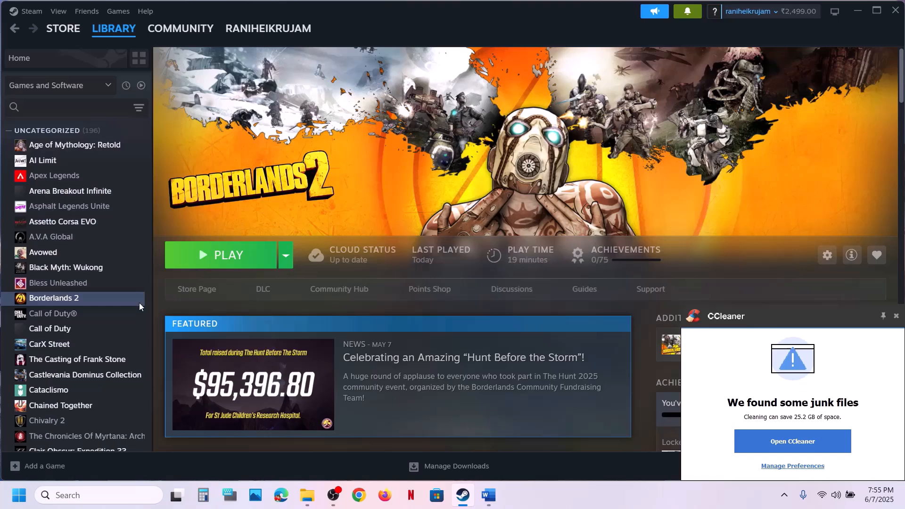
right_click(91, 302)
mouse_move(135, 380)
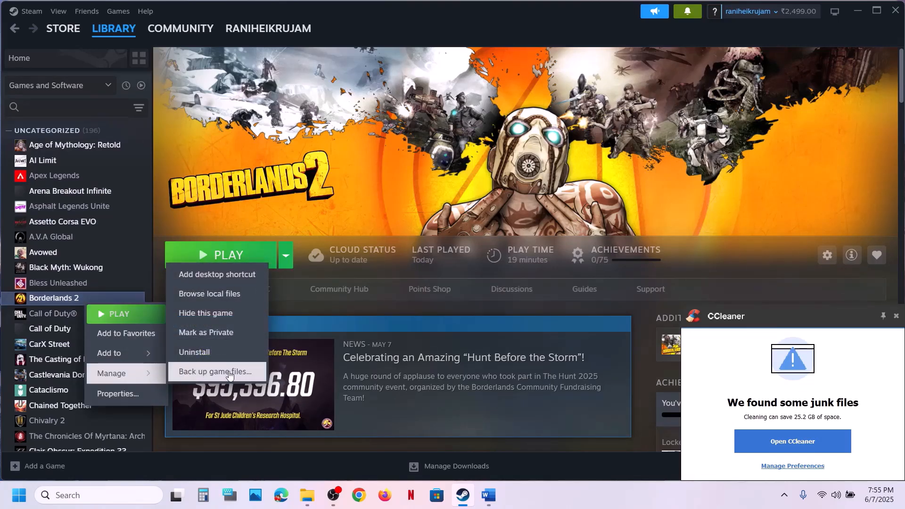
left_click(206, 301)
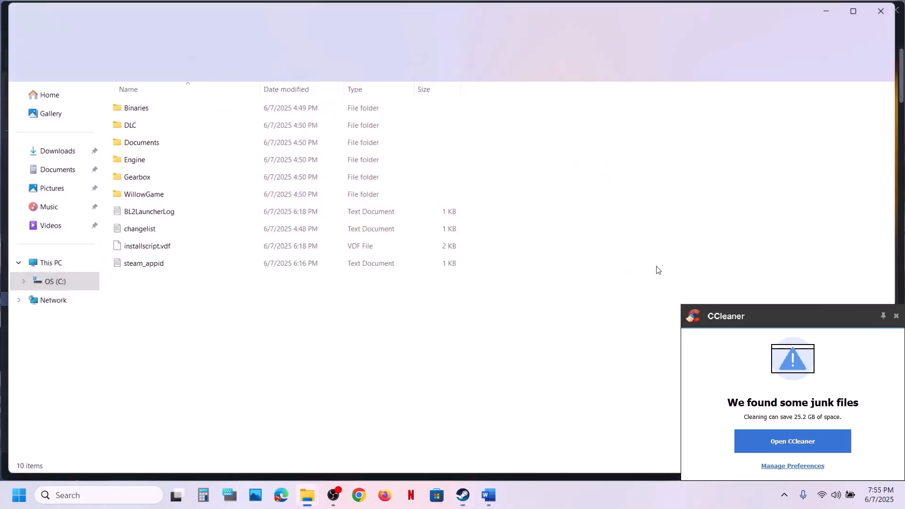
left_click(895, 319)
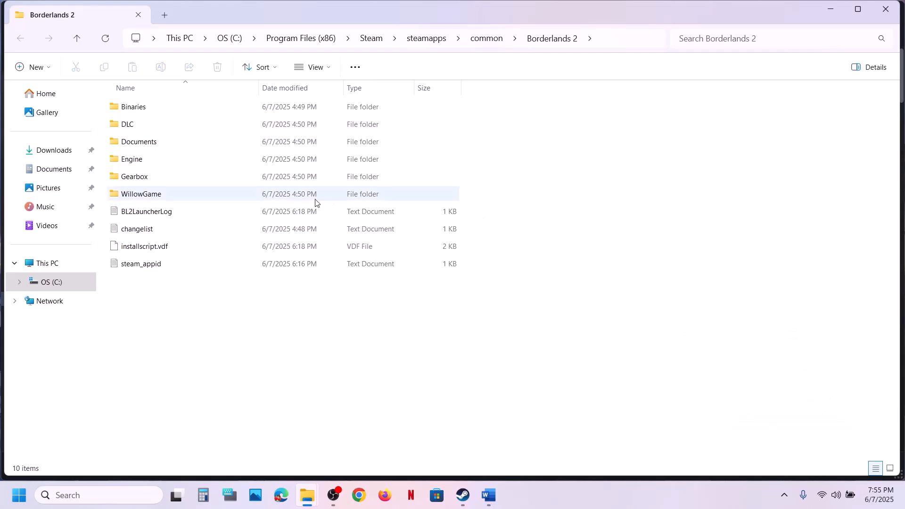
left_click(156, 102)
double_click(156, 104)
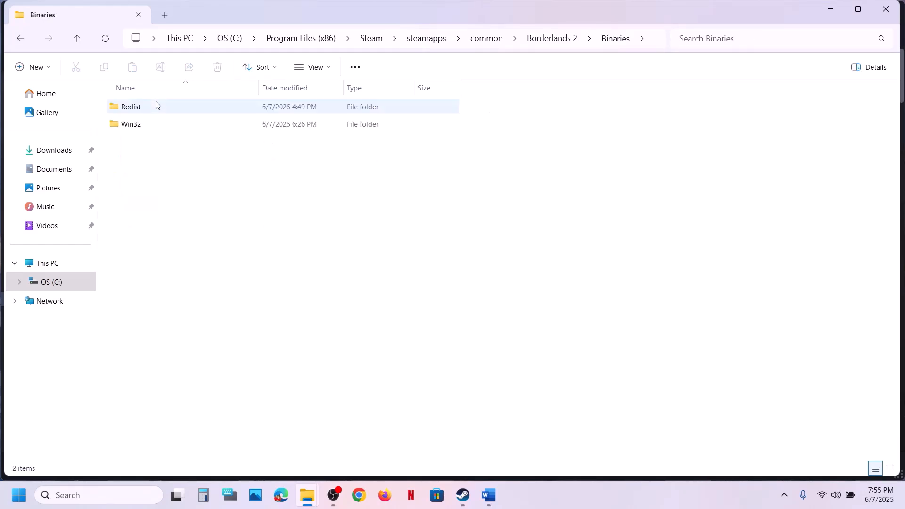
double_click(148, 109)
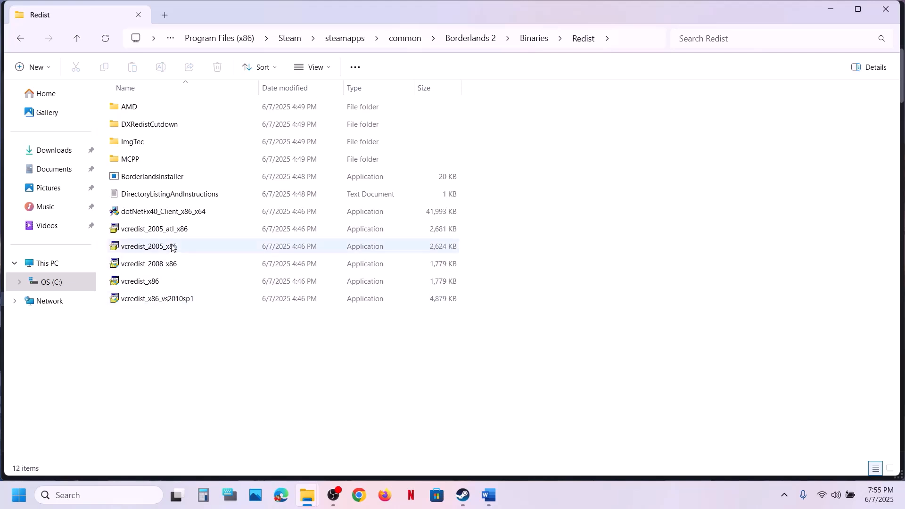
Run dotNetFx40_Client_x86_x64 as administrator, allow it to make changes and close its setup window
left_click(150, 217)
right_click(150, 217)
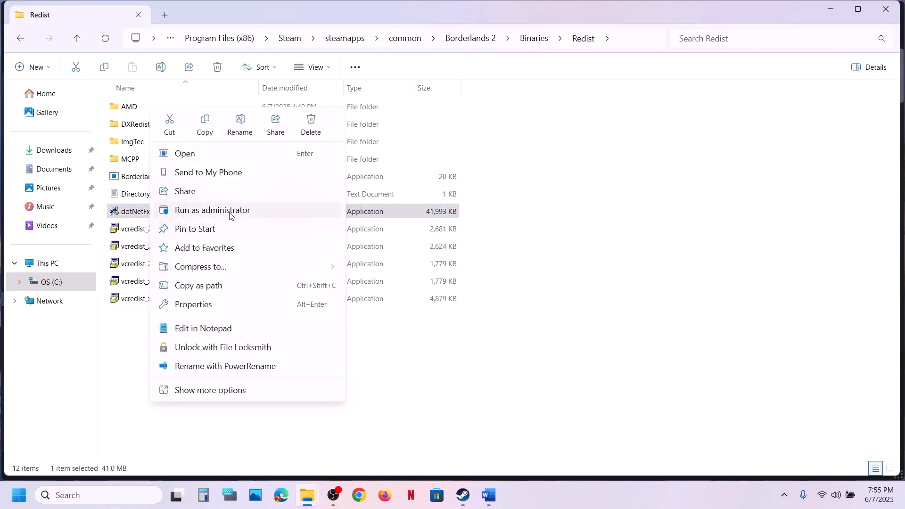
left_click(238, 211)
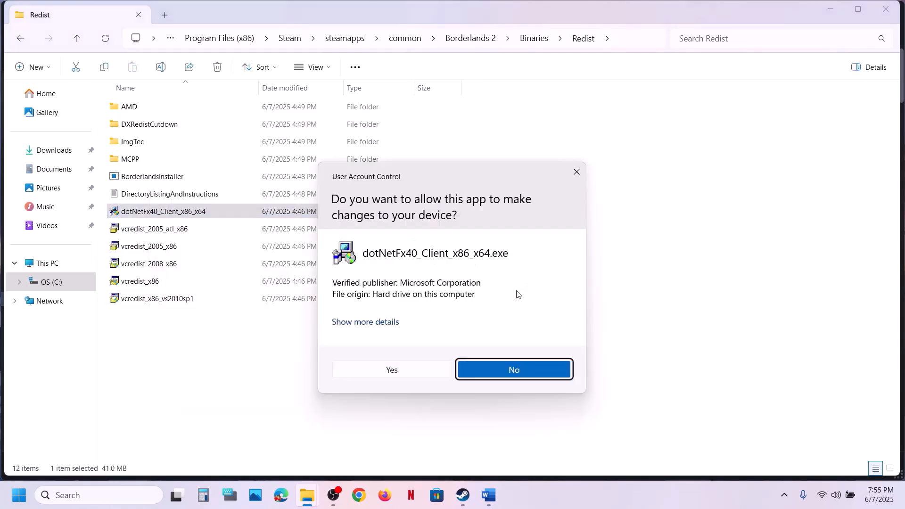
left_click(391, 372)
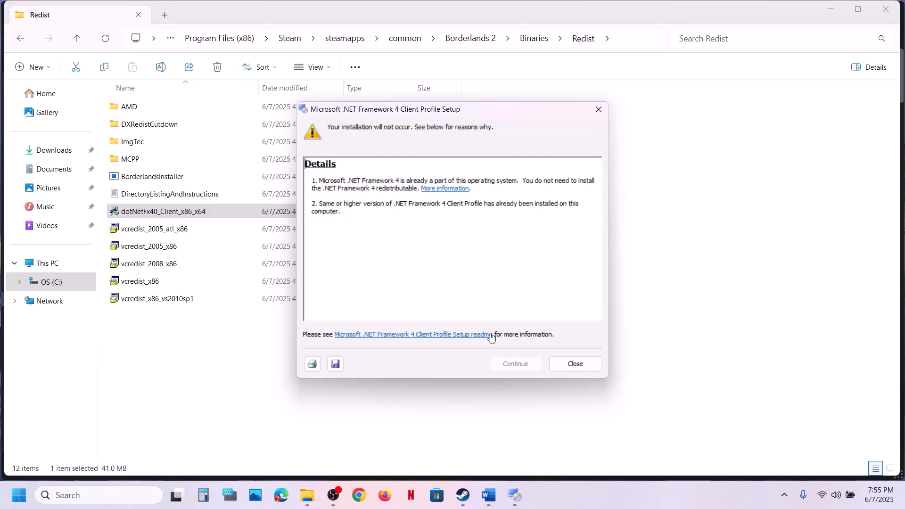
left_click(566, 368)
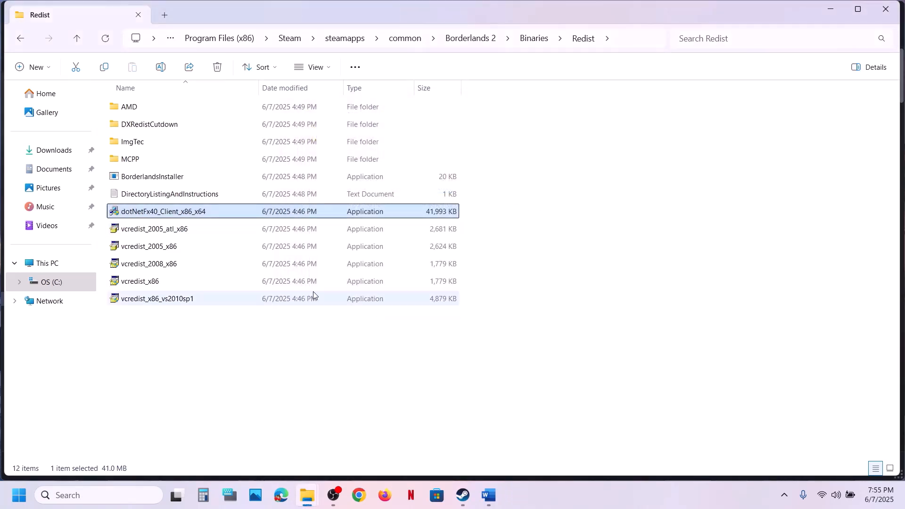
Run vcredist_2005_atl_x86 as administrator, allow the changes and accept the license agreement to install it
right_click(172, 230)
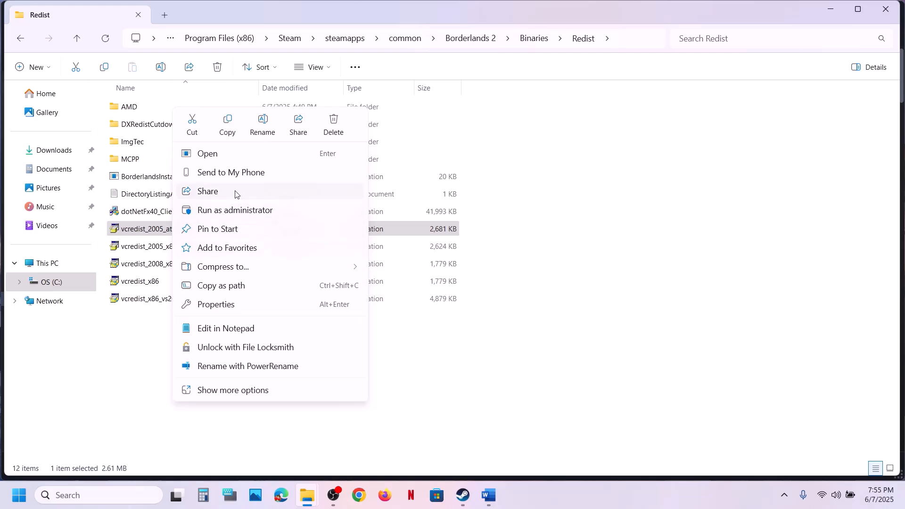
left_click(233, 212)
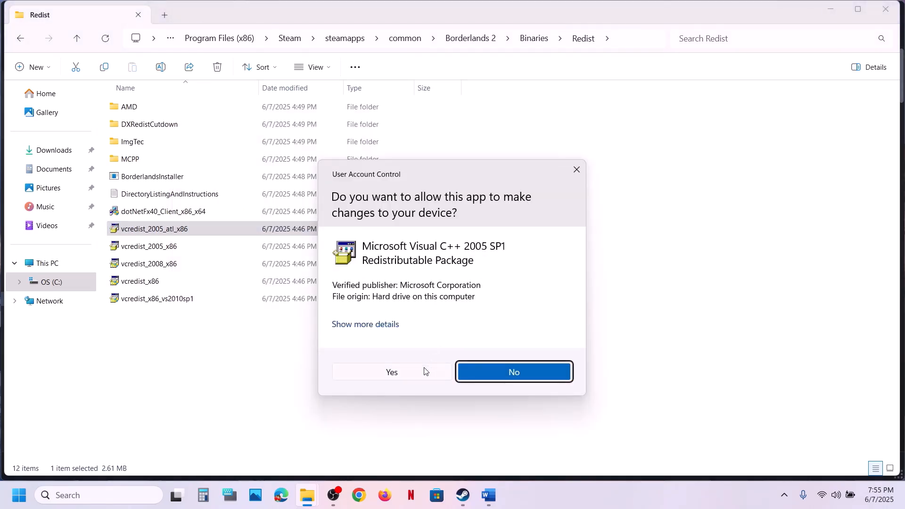
left_click(424, 371)
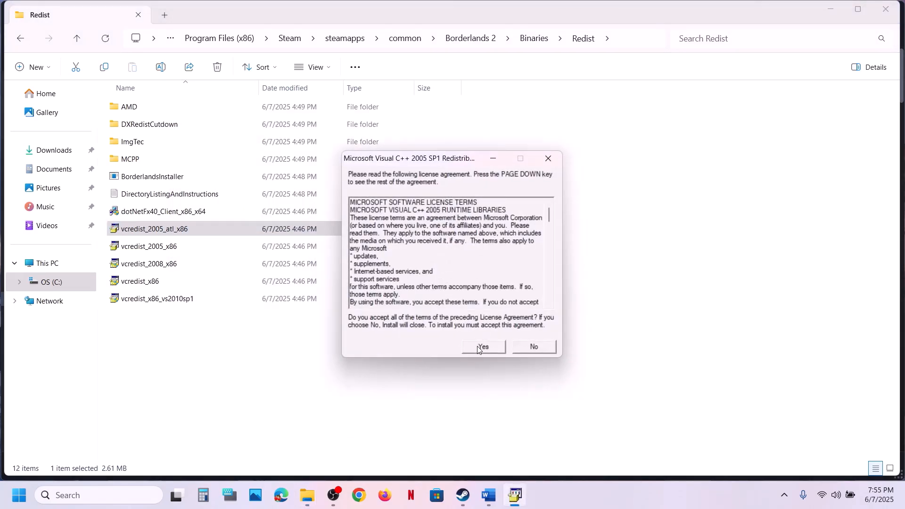
left_click(481, 347)
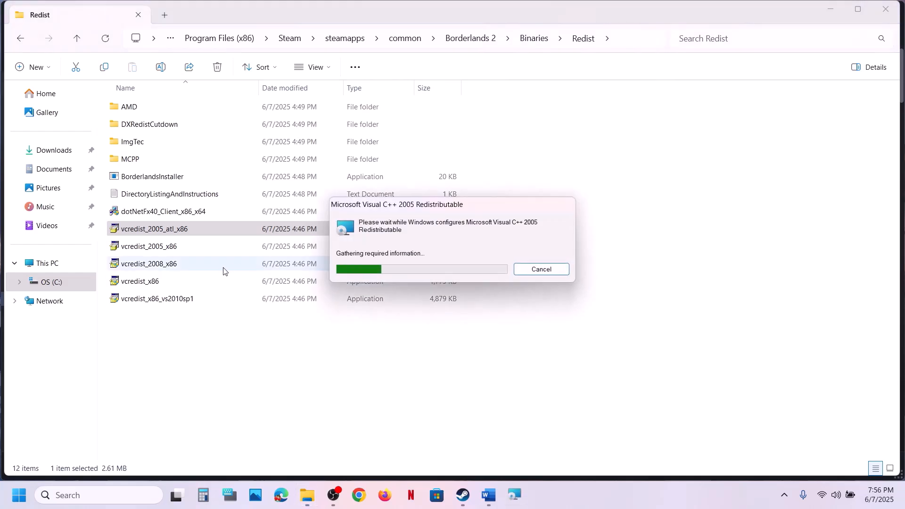
Run vcredist_2005_x86 as administrator, allow the changes and accept the license agreement to install it
left_click(183, 249)
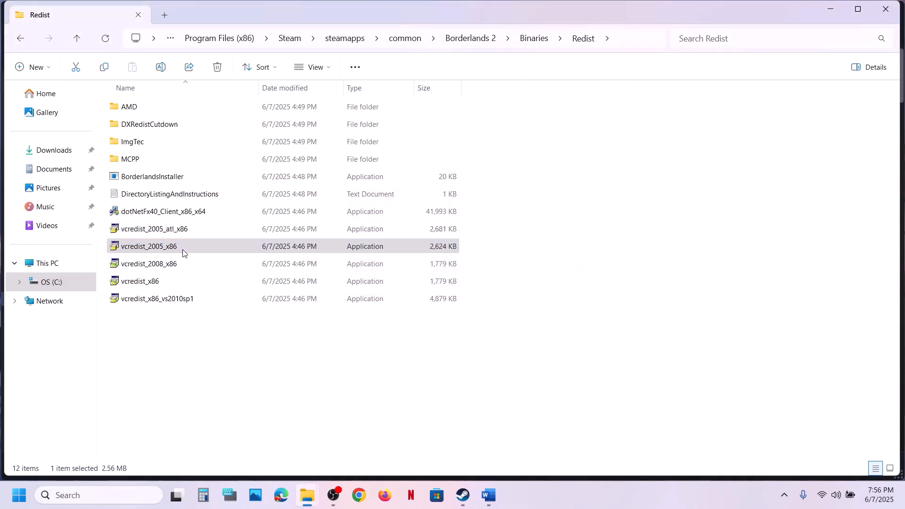
right_click(183, 250)
left_click(263, 210)
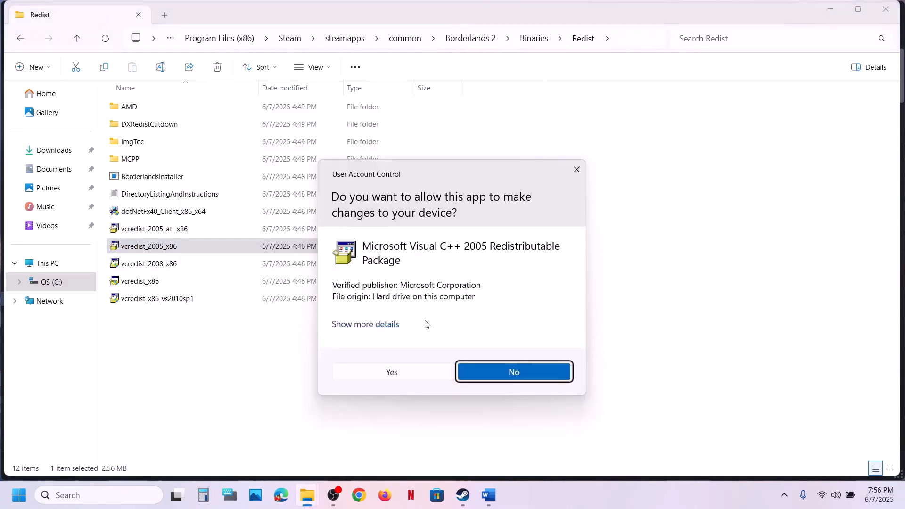
left_click(392, 373)
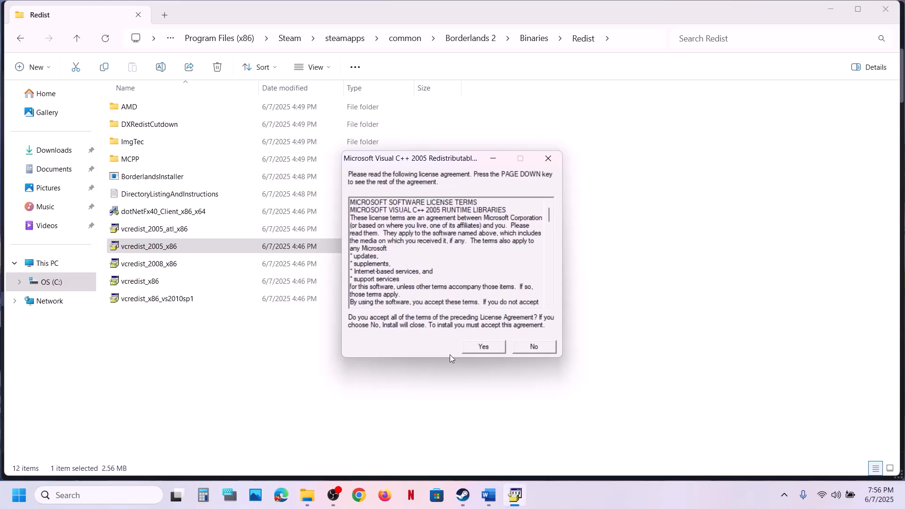
left_click(476, 347)
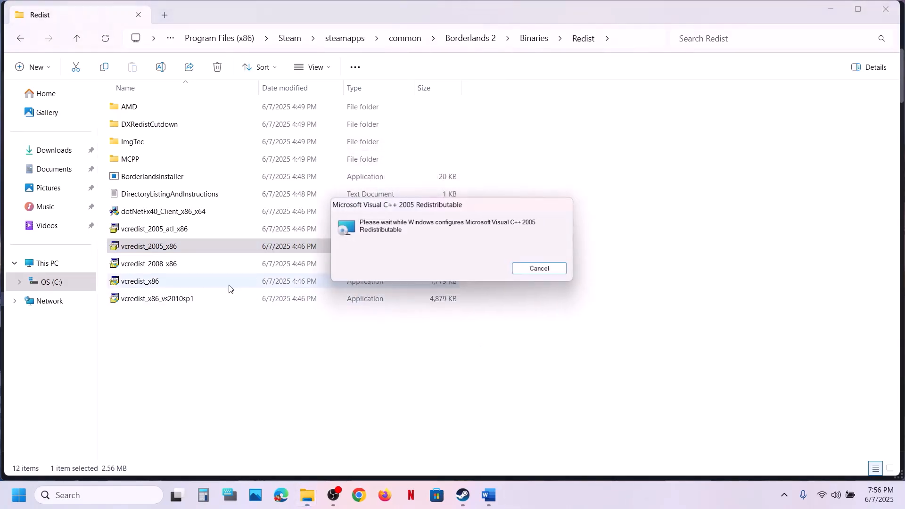
Run vcredist_2008_x86 as administrator, allow it to make changes and start repairing Microsoft Visual C++ 2008 Redistributable
left_click(174, 267)
right_click(173, 267)
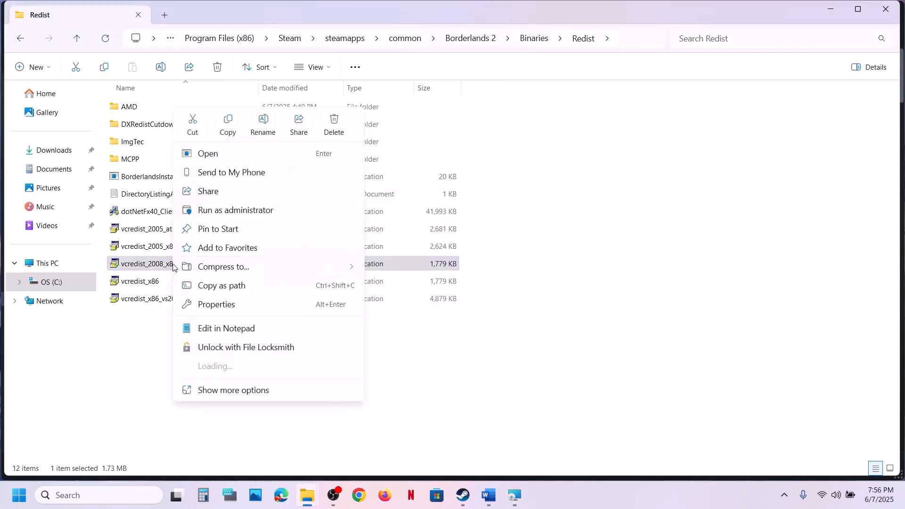
left_click(242, 210)
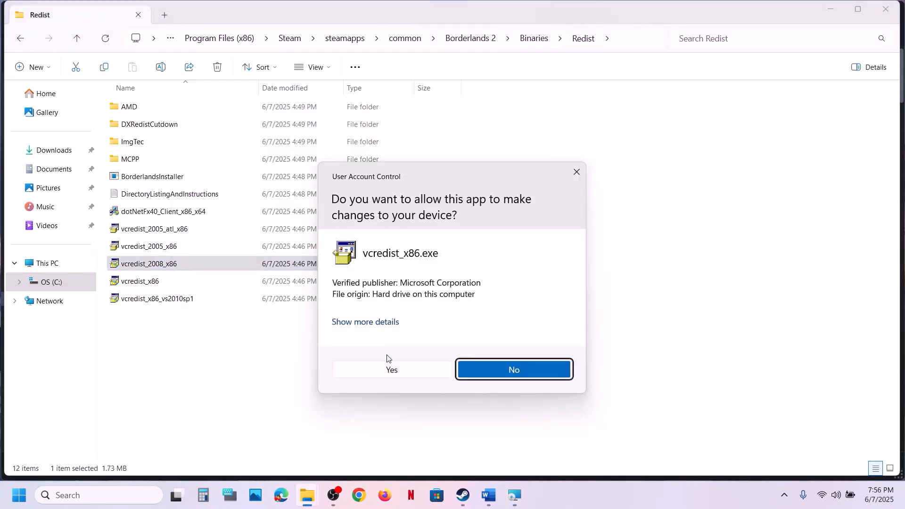
left_click(375, 370)
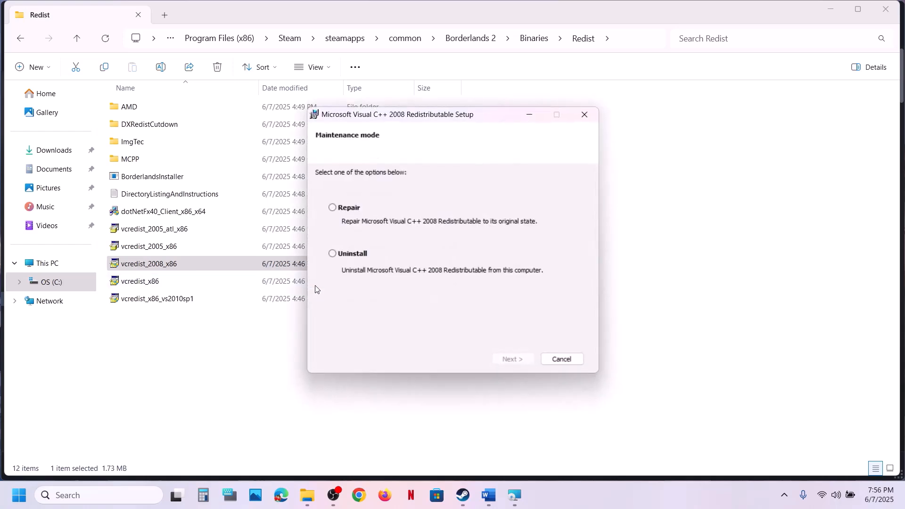
left_click(355, 211)
left_click(528, 360)
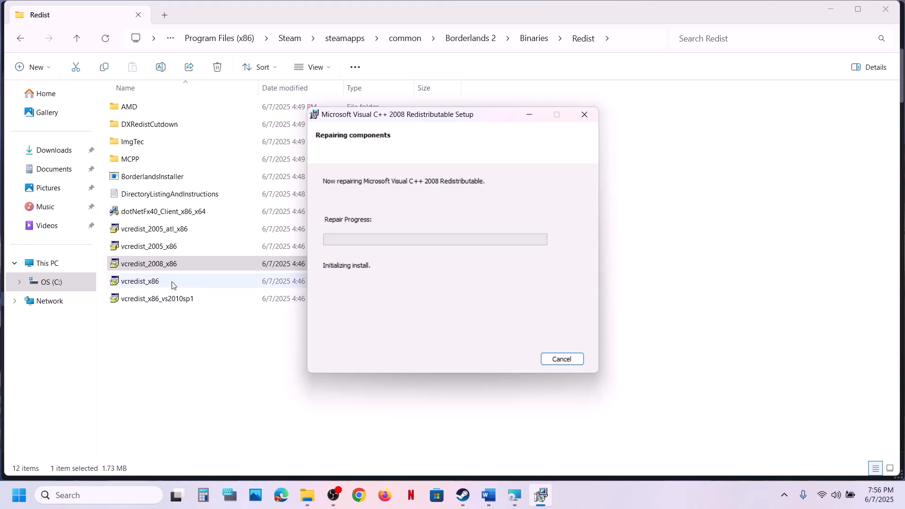
Try to run vcredist_x86 as administrator with the changes allowed, and exit its setup window
left_click(157, 283)
right_click(159, 282)
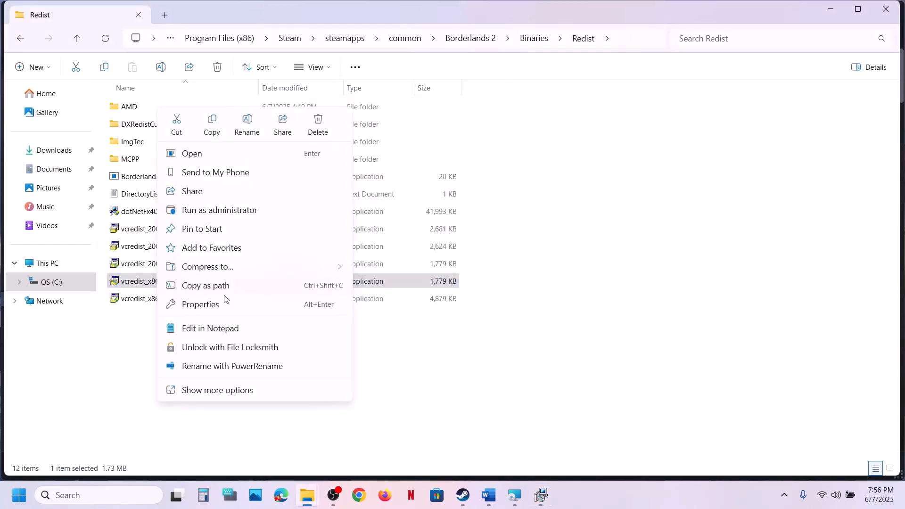
left_click(246, 209)
left_click(398, 369)
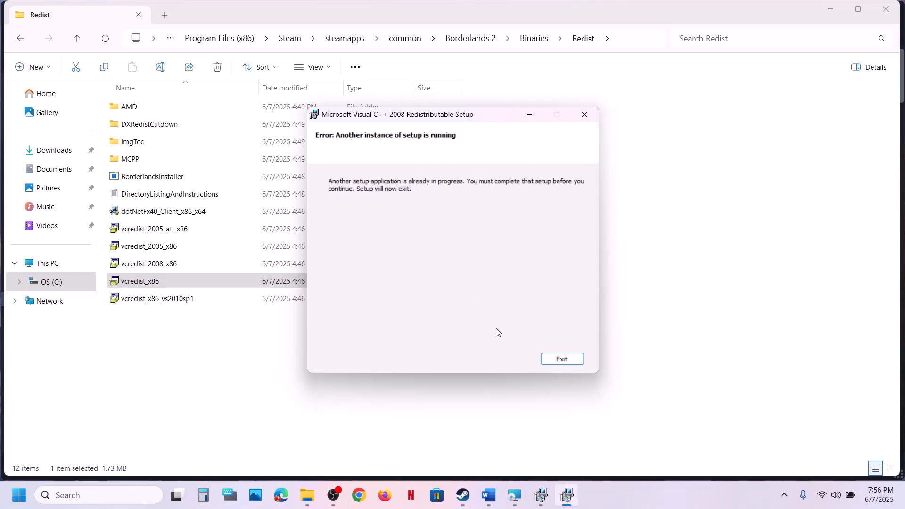
left_click(573, 363)
Finish the pending vcredist_2008_x86 repair, and run vcredist_x86 as administrator to repair Visual C++ 2008 Redistributable with it too
left_click(541, 486)
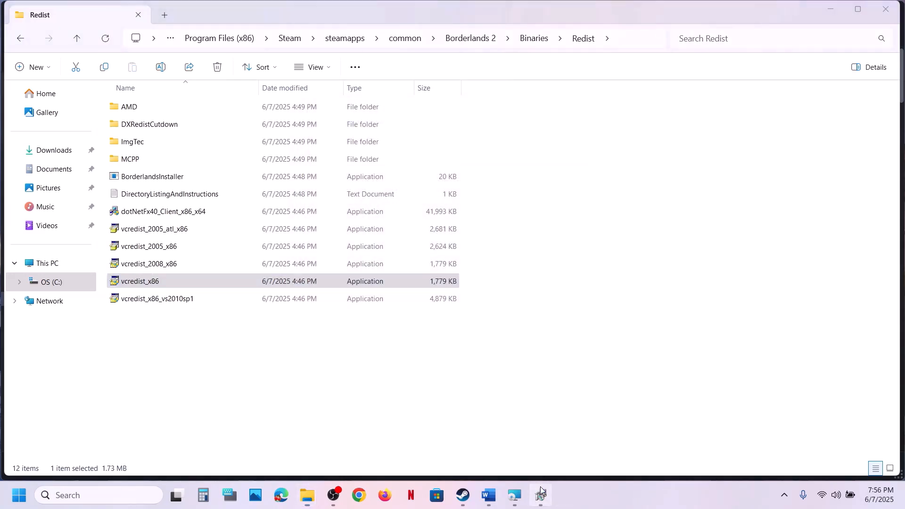
left_click(558, 360)
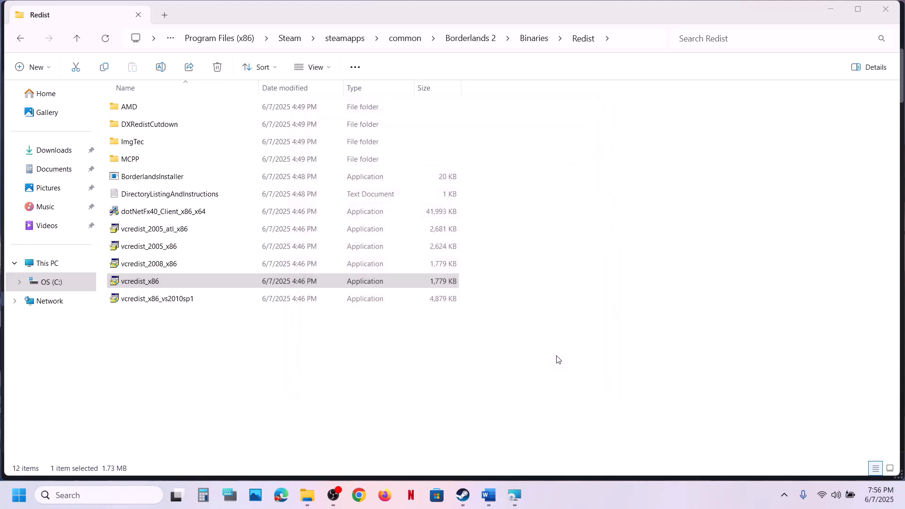
double_click(168, 282)
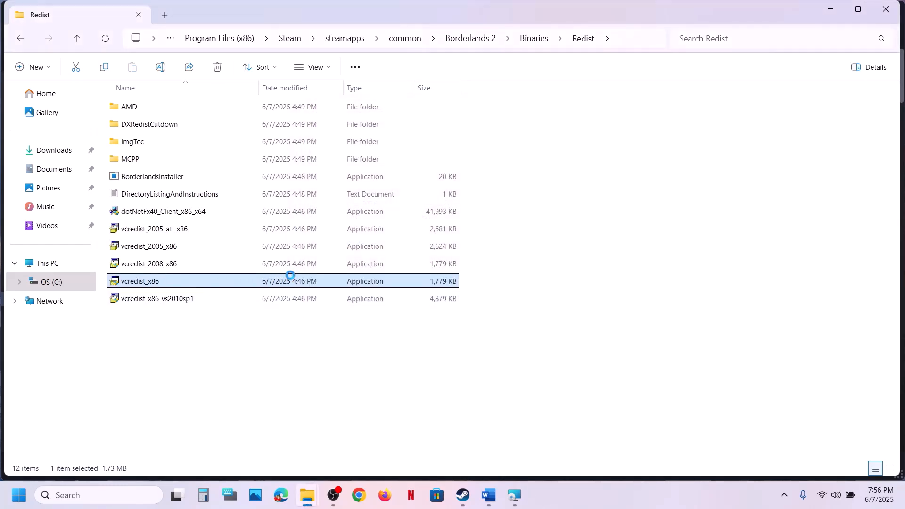
right_click(271, 285)
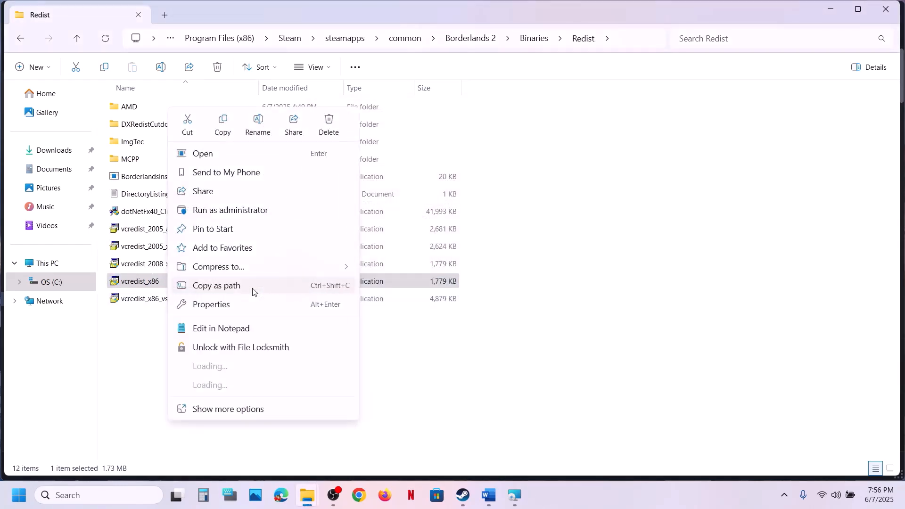
left_click(234, 211)
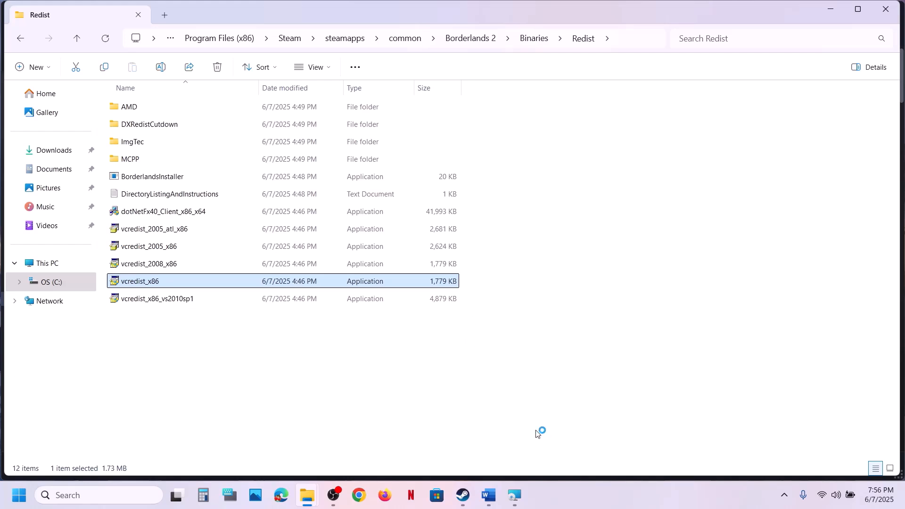
left_click(518, 503)
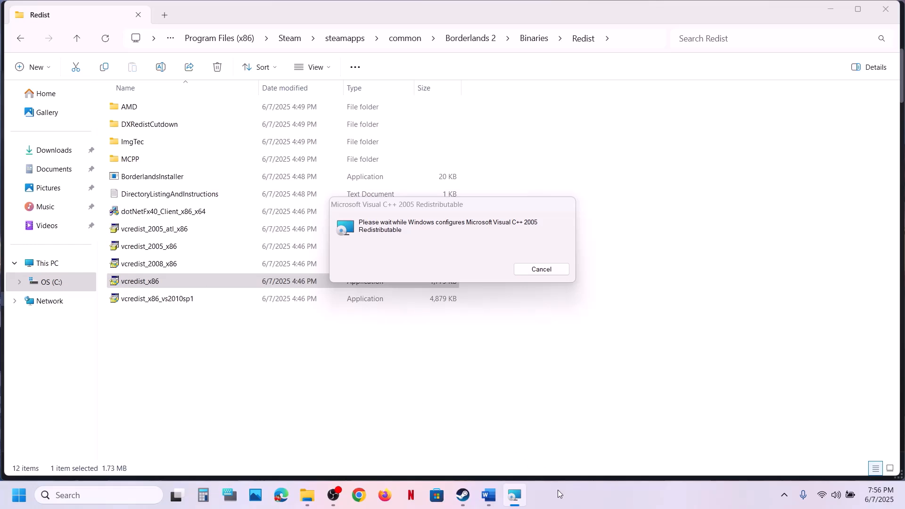
left_click(349, 208)
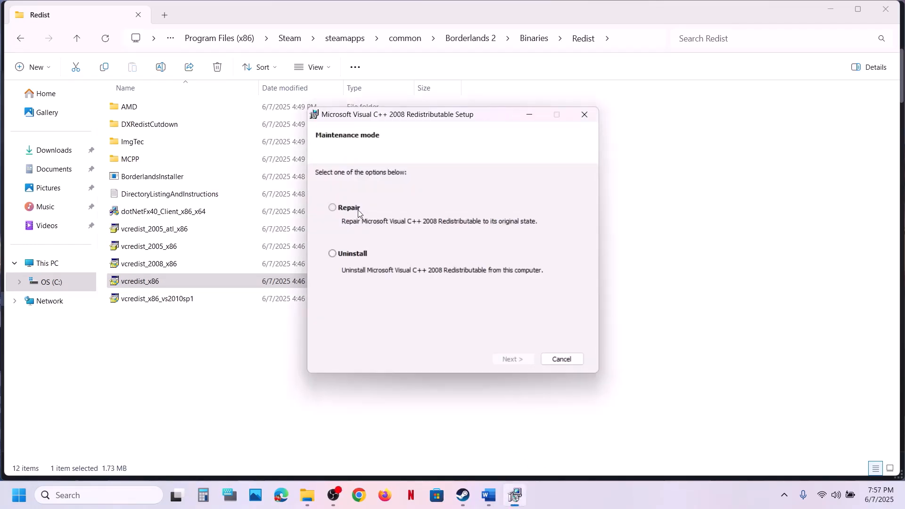
left_click(511, 359)
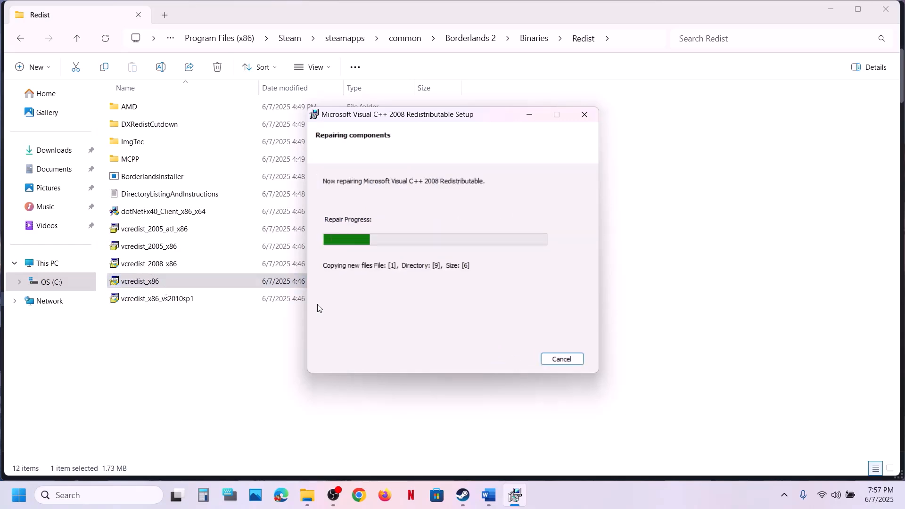
left_click(562, 360)
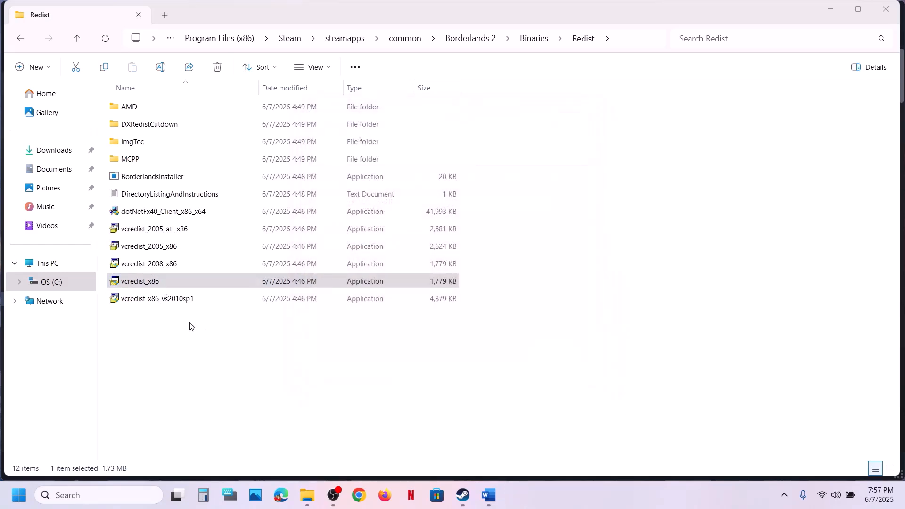
Run vcredist_x86_vs2010sp1 as administrator, allow the changes and repair Microsoft Visual C++ 2010 x86 Redistributable to its original state
left_click(163, 300)
right_click(164, 300)
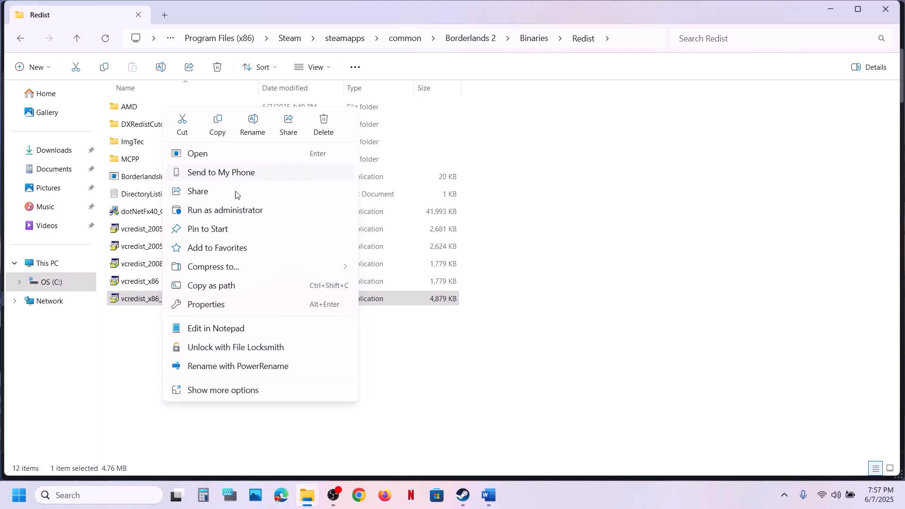
left_click(250, 210)
left_click(395, 369)
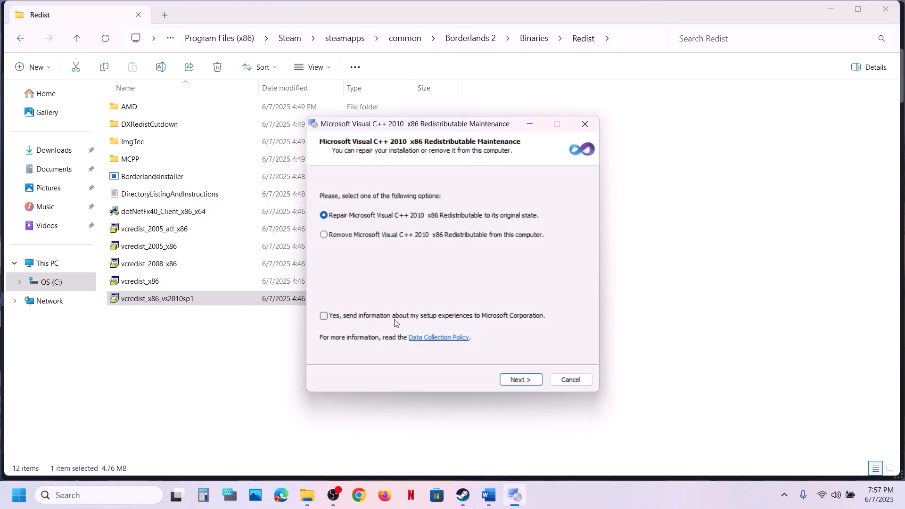
left_click(528, 379)
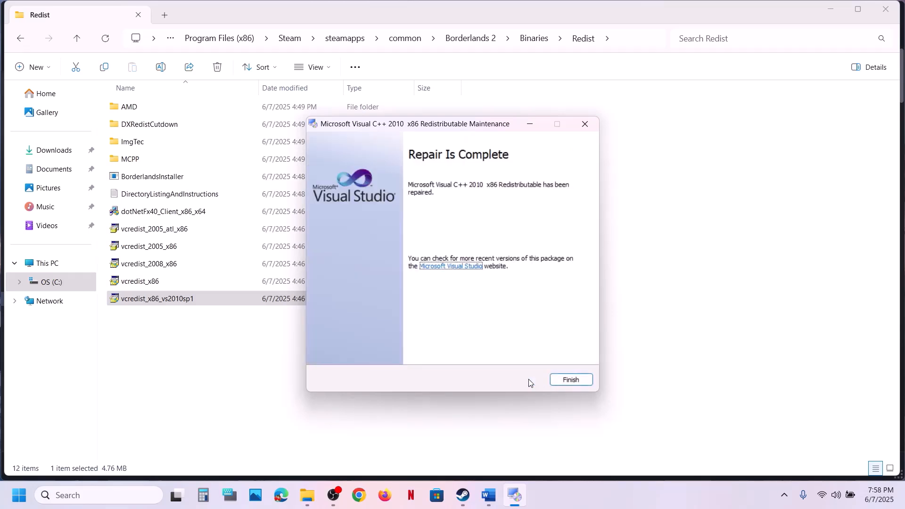
left_click(572, 380)
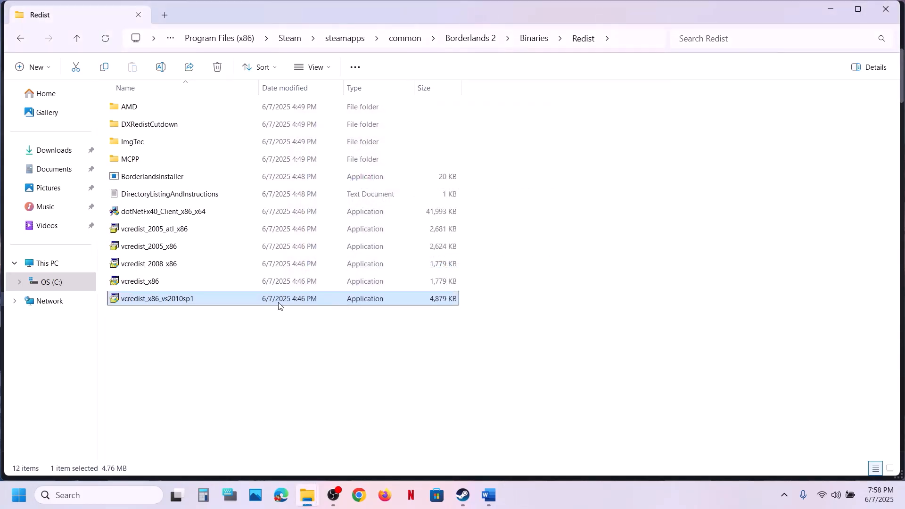
Open the DXRedistCutdown folder, run DXSETUP as administrator and allow it to make changes
left_click(149, 130)
double_click(165, 131)
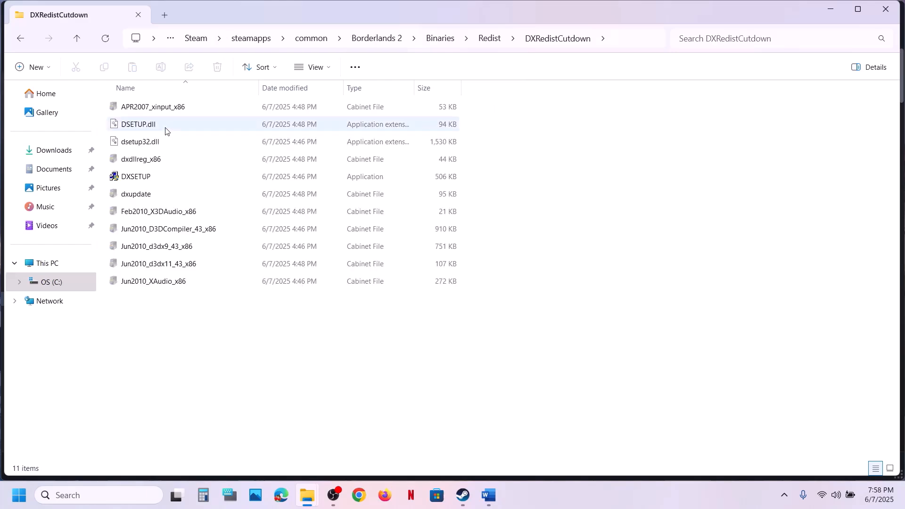
left_click(145, 182)
right_click(145, 182)
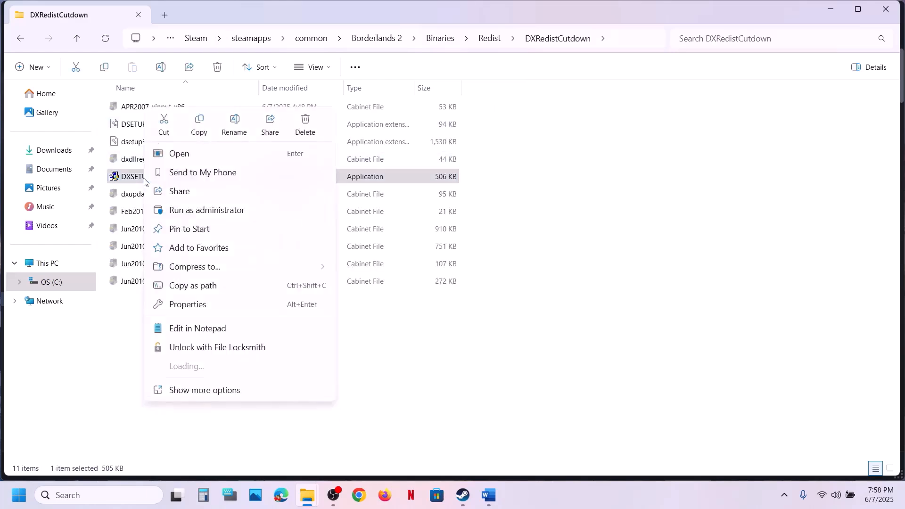
left_click(204, 211)
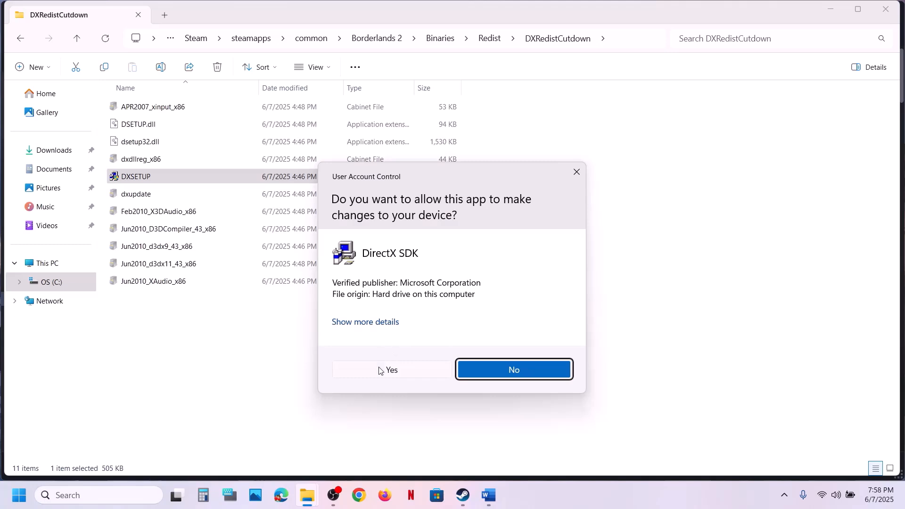
left_click(380, 371)
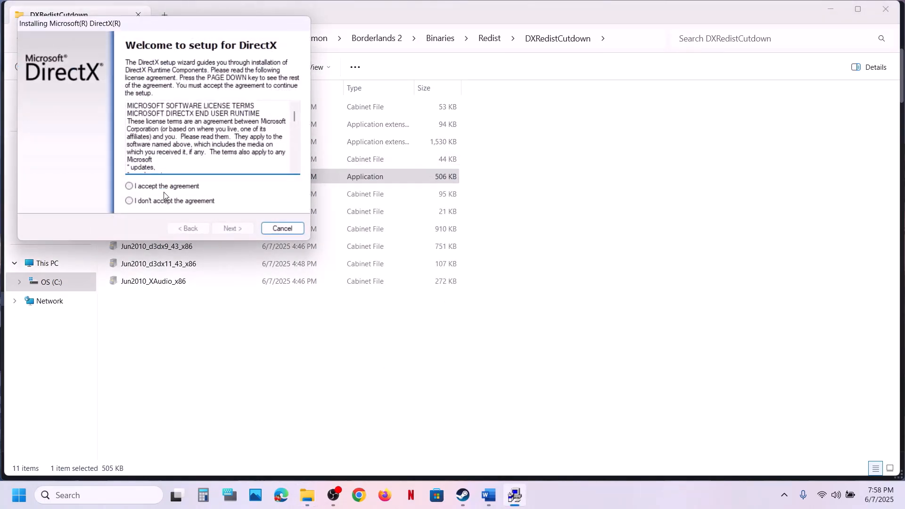
Accept the DirectX license agreement, install the runtime components and finish the setup
left_click(165, 187)
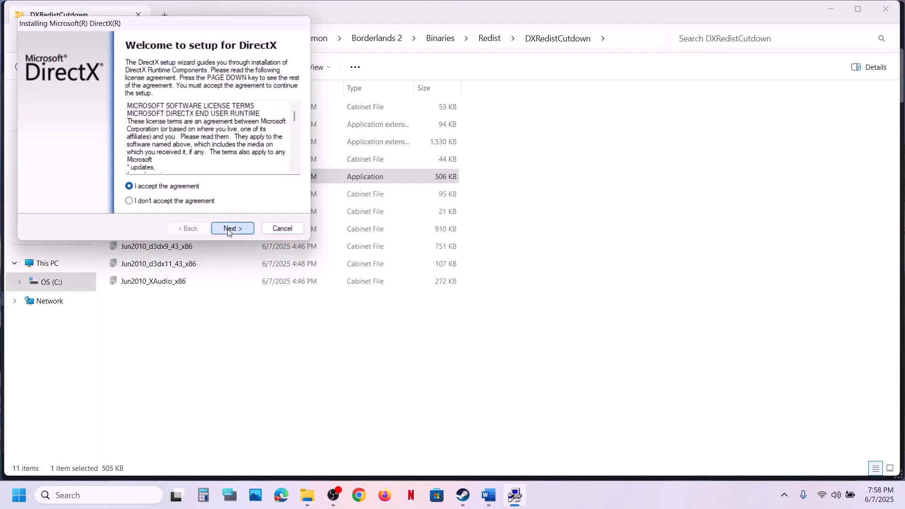
left_click(231, 229)
left_click(227, 230)
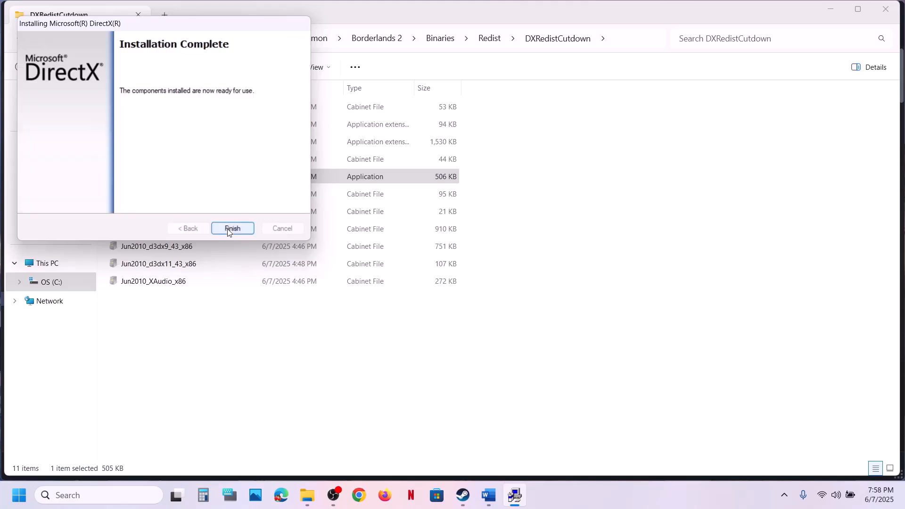
left_click(231, 229)
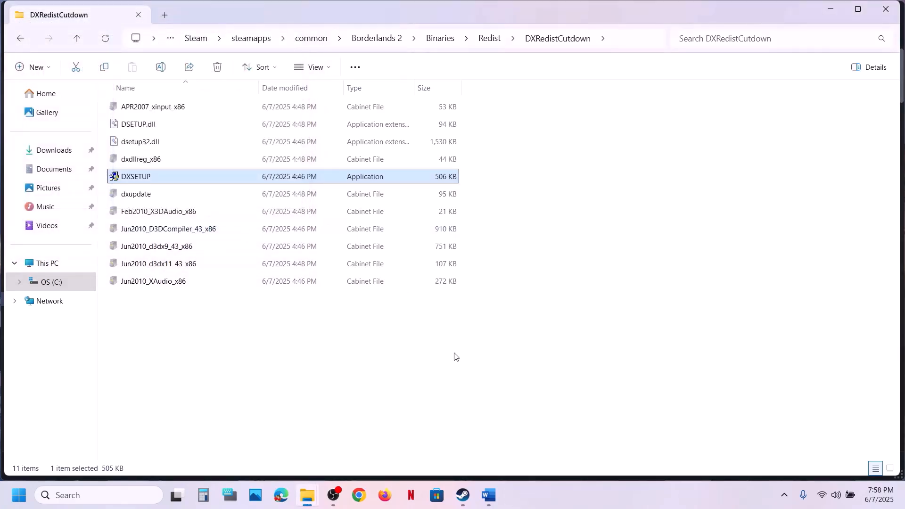
Switch to the Word document and read Step 7 on removing all the mods and Step 8 on installing DirectX
left_click(464, 496)
left_click(489, 495)
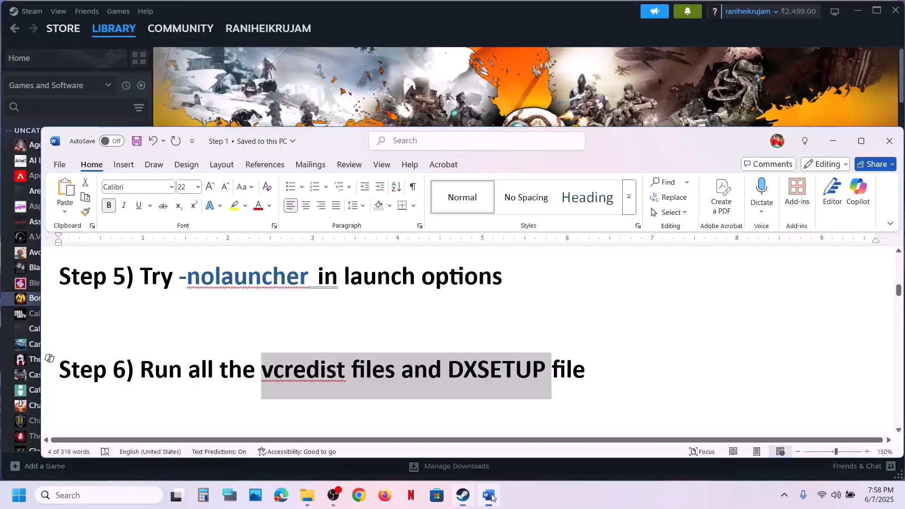
scroll(323, 305, "down", 3)
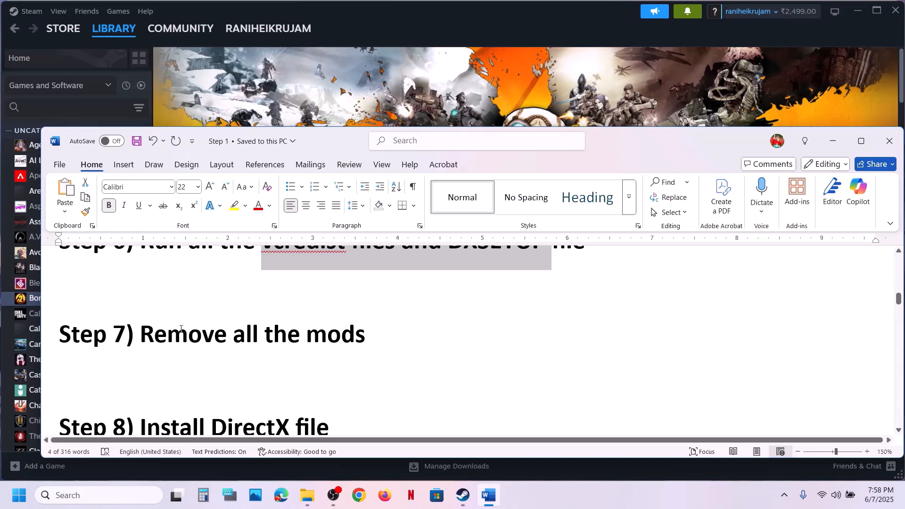
mouse_move(182, 332)
left_mouse_down()
mouse_move(346, 321)
mouse_move(182, 321)
left_mouse_up()
left_click(346, 319)
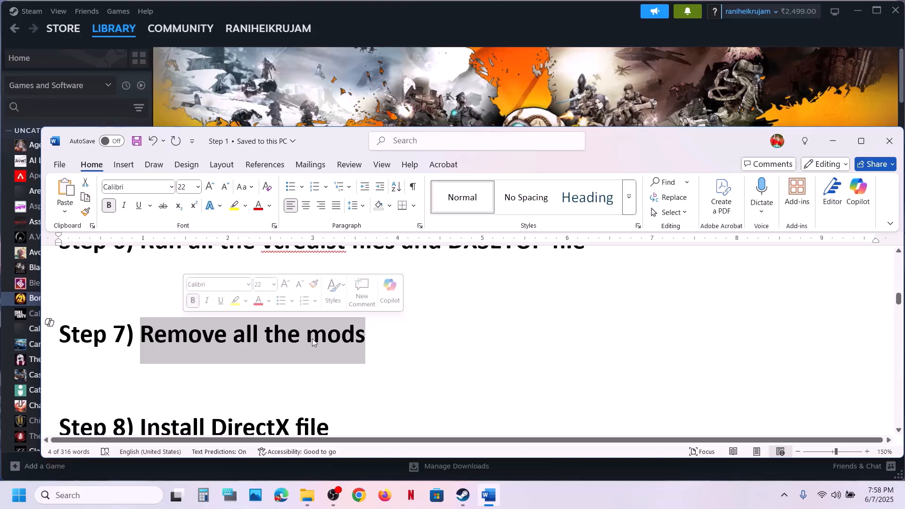
left_click(309, 370)
scroll(309, 369, "down", 3)
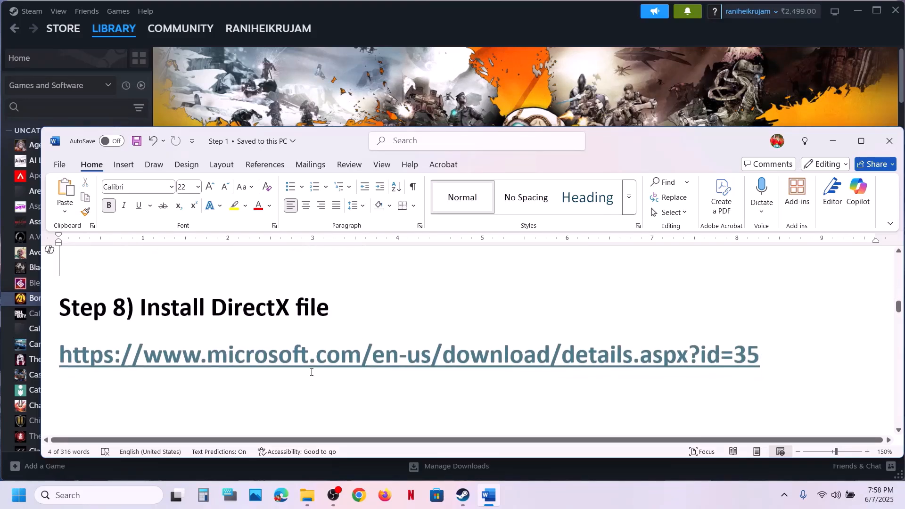
Copy the Microsoft download link under Step 8 and open it in Chrome
triple_click(774, 348)
key("ctrl+c")
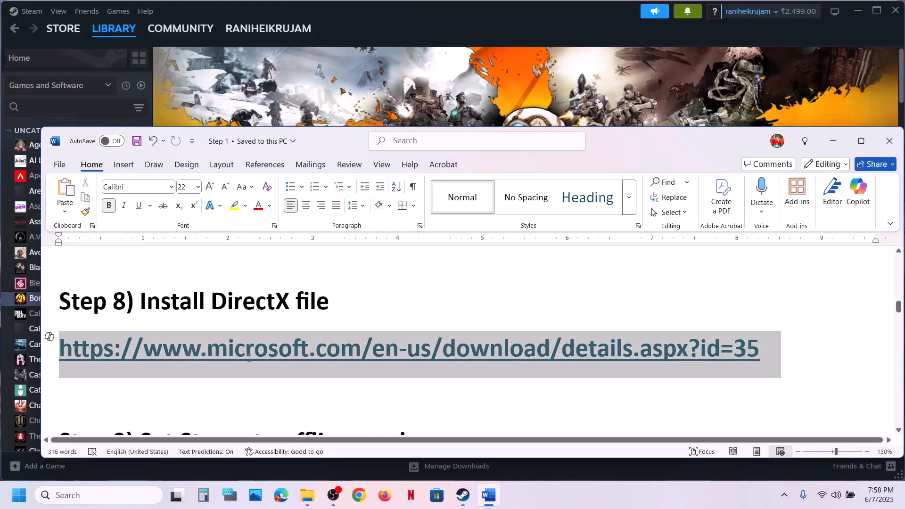
left_click(364, 499)
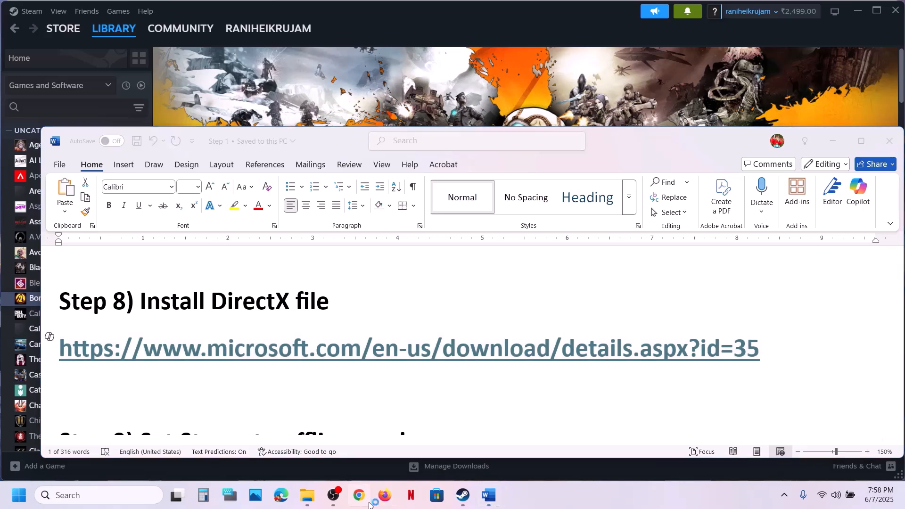
key("ctrl+v")
key("Return")
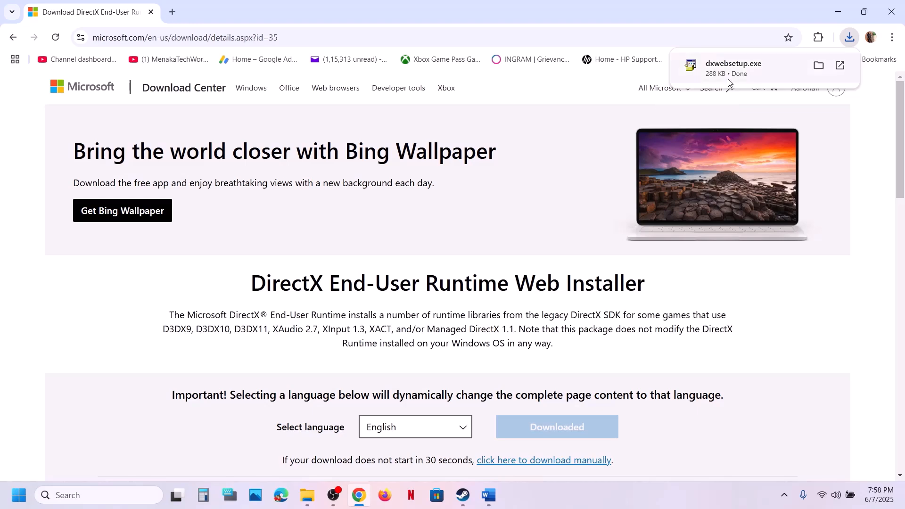
Run the downloaded dxwebsetup.exe, allow it to make changes, accept the license agreement and complete the DirectX setup
left_click(730, 80)
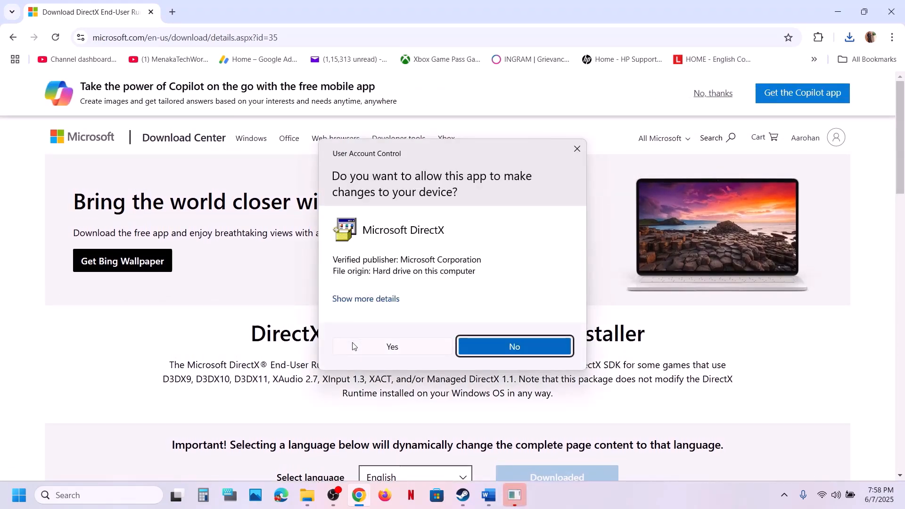
left_click(353, 347)
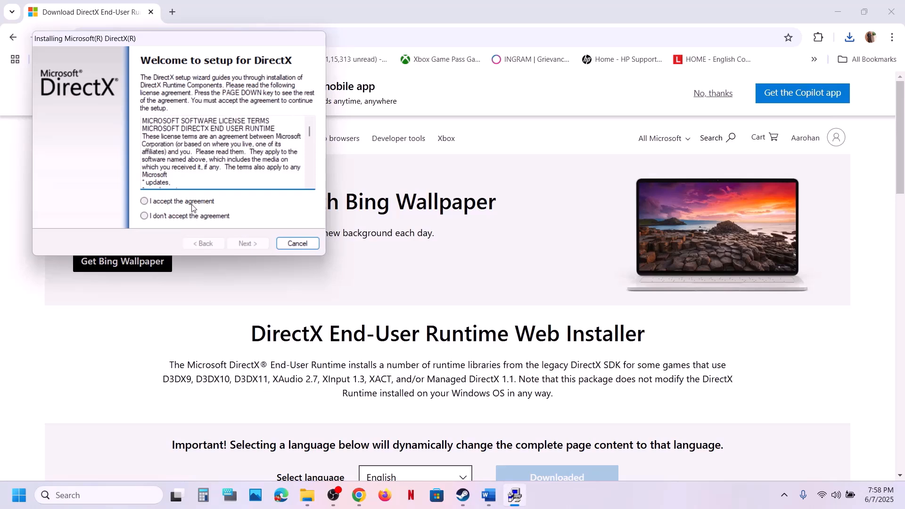
left_click(190, 203)
left_click(237, 242)
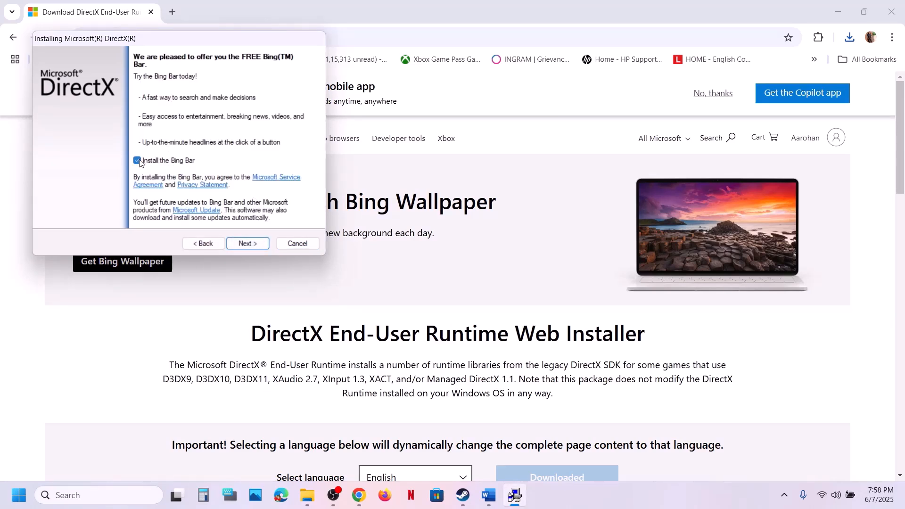
left_click(249, 242)
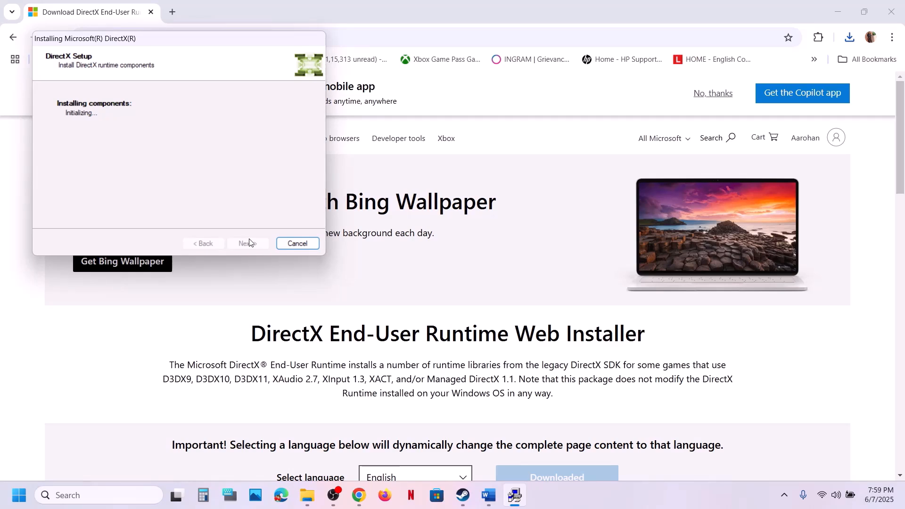
left_click(247, 245)
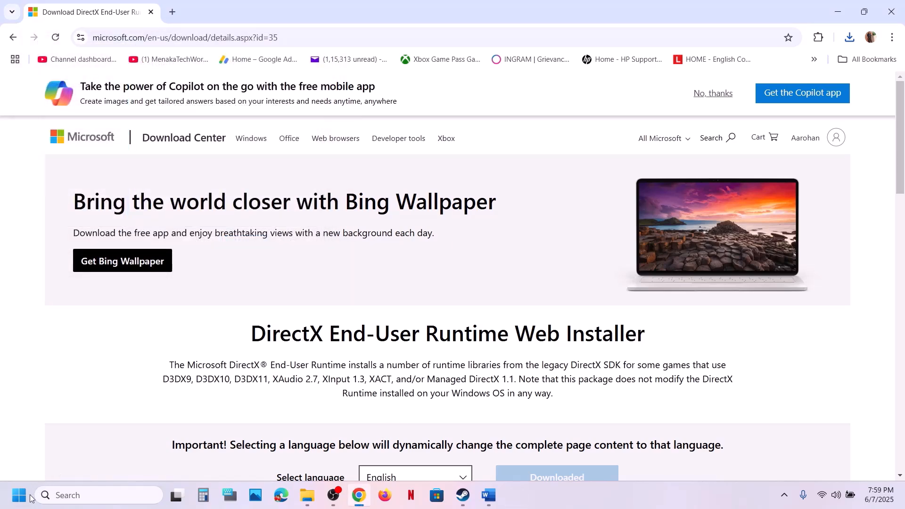
Show the computer's power options, including Restart, and close them without choosing one
left_click(19, 495)
left_click(344, 454)
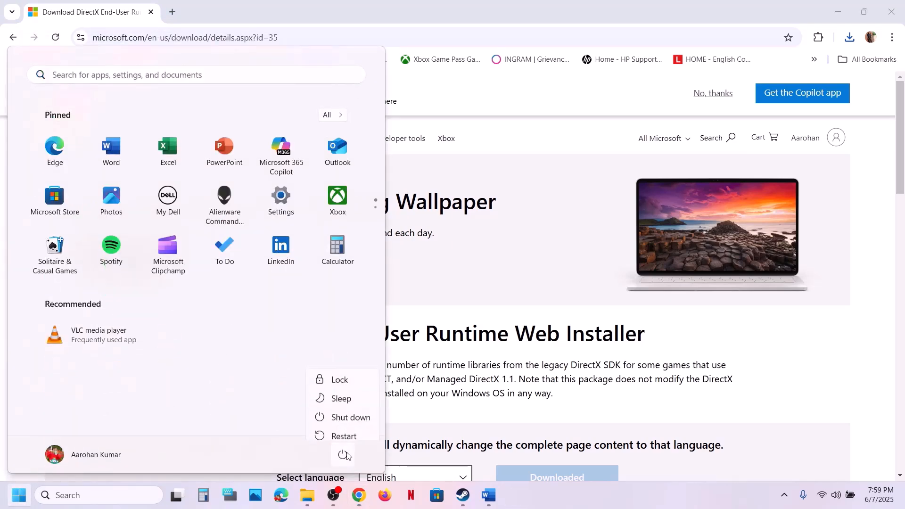
left_click(508, 307)
left_click(508, 308)
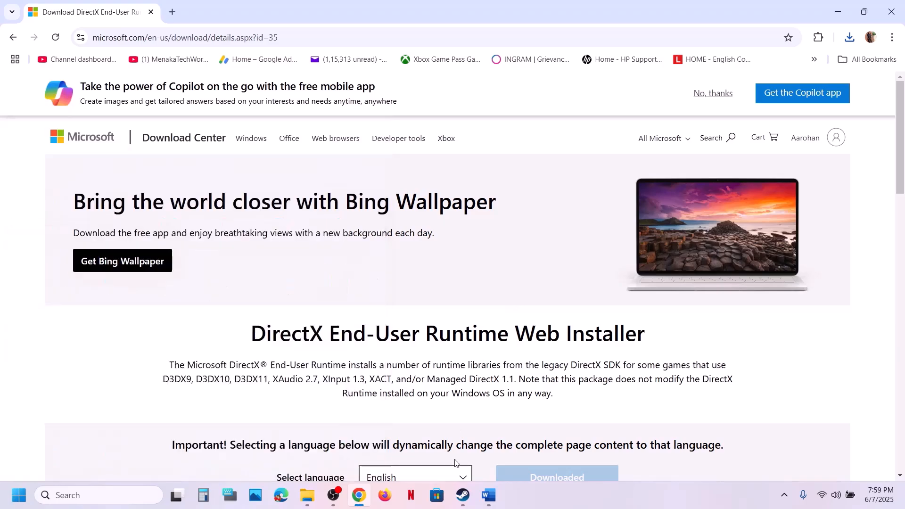
Bring up the Steam library with the Word document over it and highlight Step 9 on setting Steam to offline mode
left_click(463, 495)
left_click(489, 495)
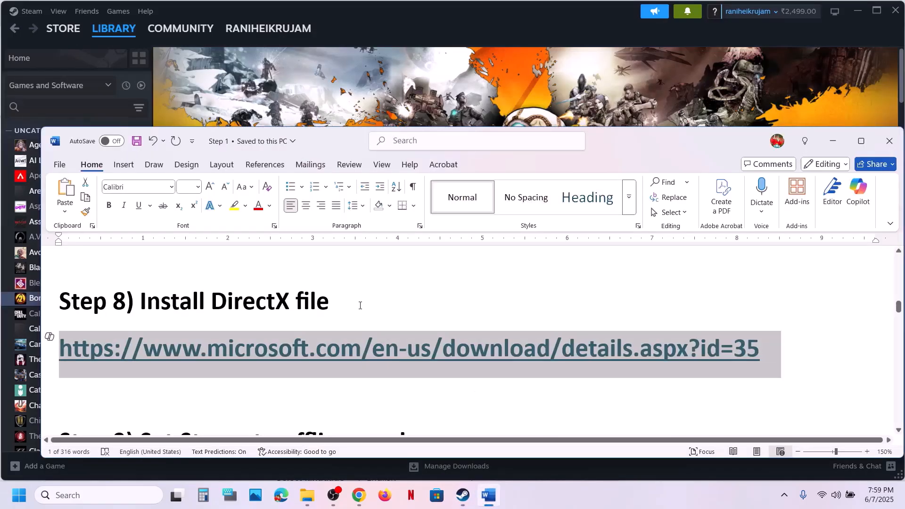
scroll(359, 306, "down", 3)
left_click_drag(183, 321, 59, 323)
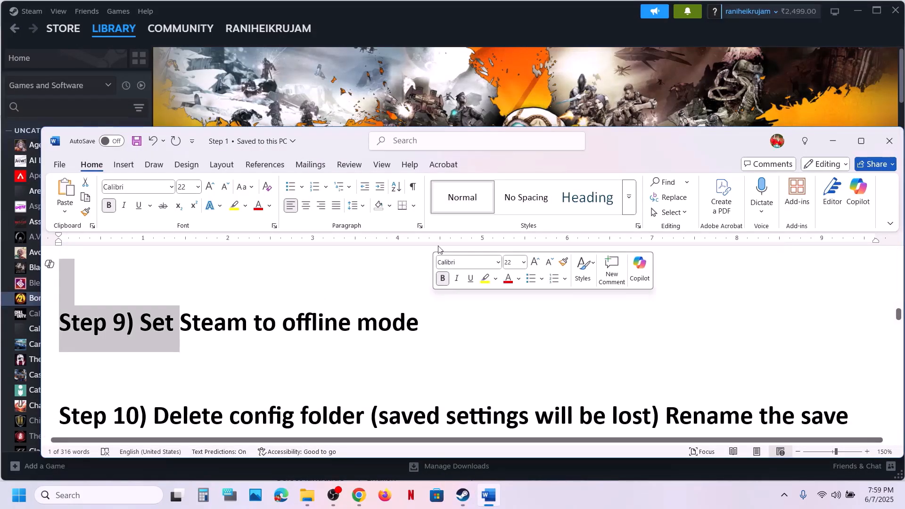
Locate the Go Offline command in Steam without activating it
left_click(387, 61)
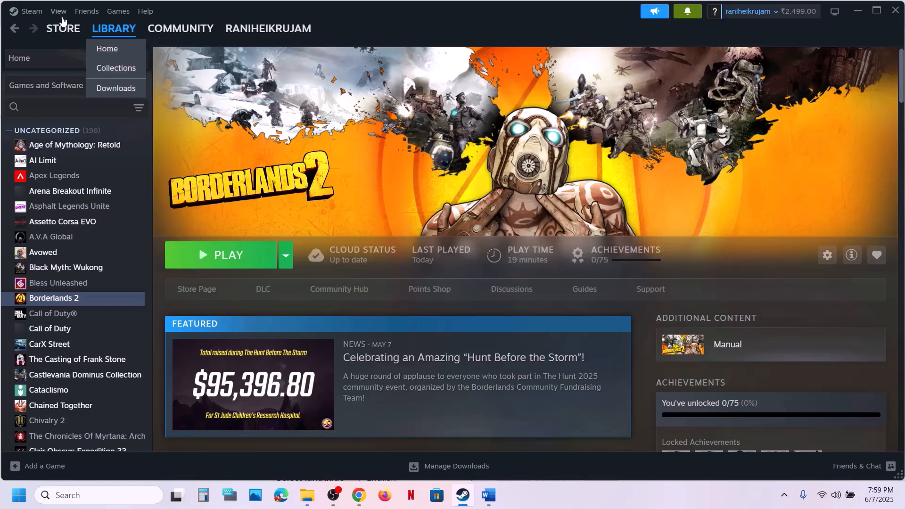
left_click(30, 11)
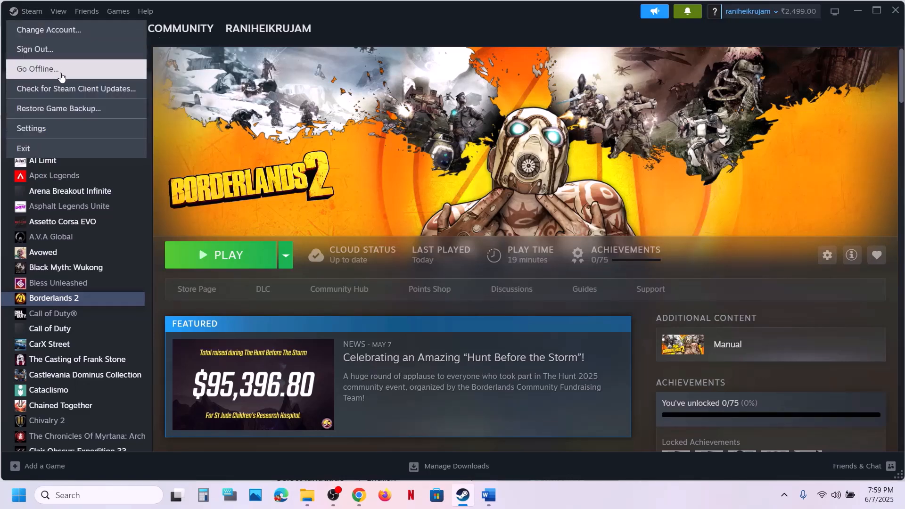
left_click(372, 137)
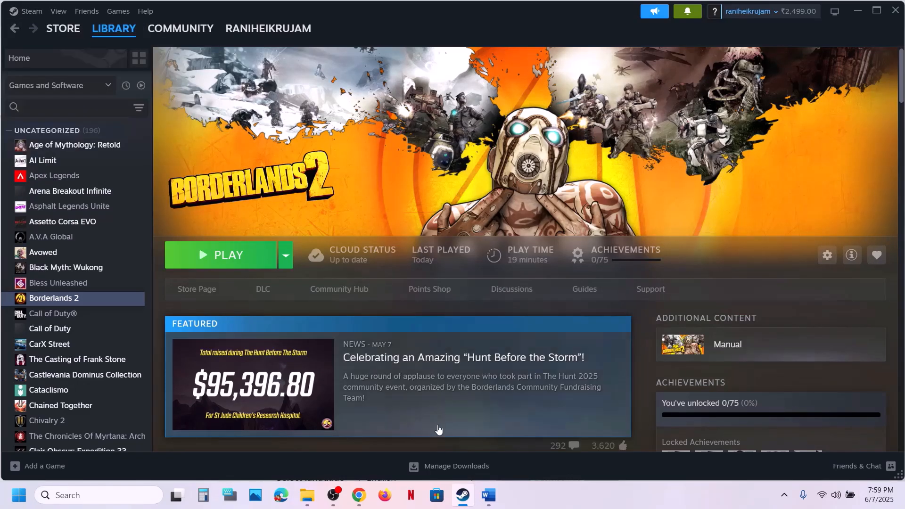
Return to the Word document and highlight Step 10's instruction to delete the config folder
left_click(492, 487)
scroll(349, 319, "down", 3)
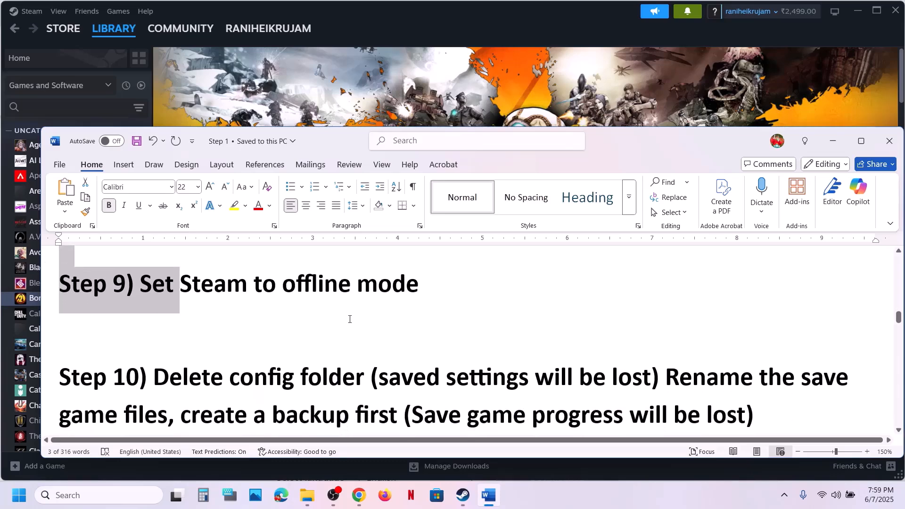
left_click_drag(154, 317, 654, 313)
Switch to File Explorer and open the WillowGame folder under Documents, My Games, Borderlands 2
left_click(441, 99)
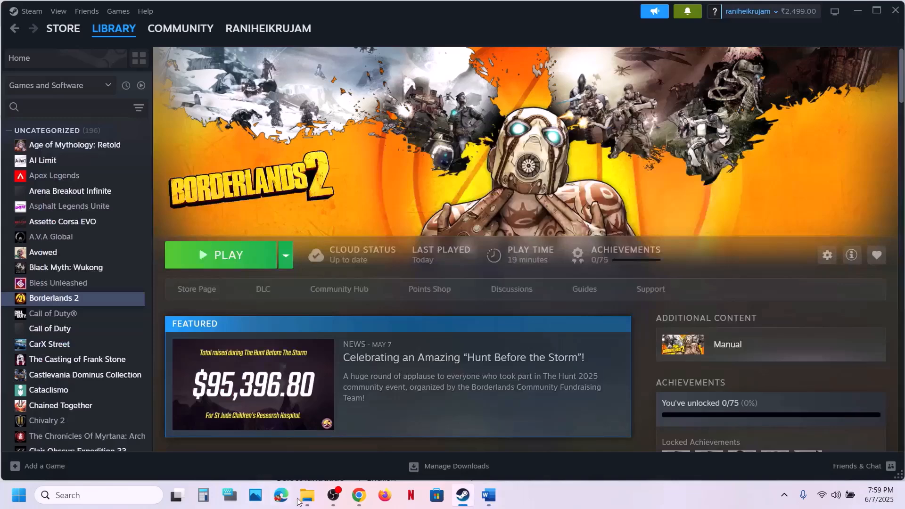
mouse_move(302, 500)
left_click(357, 445)
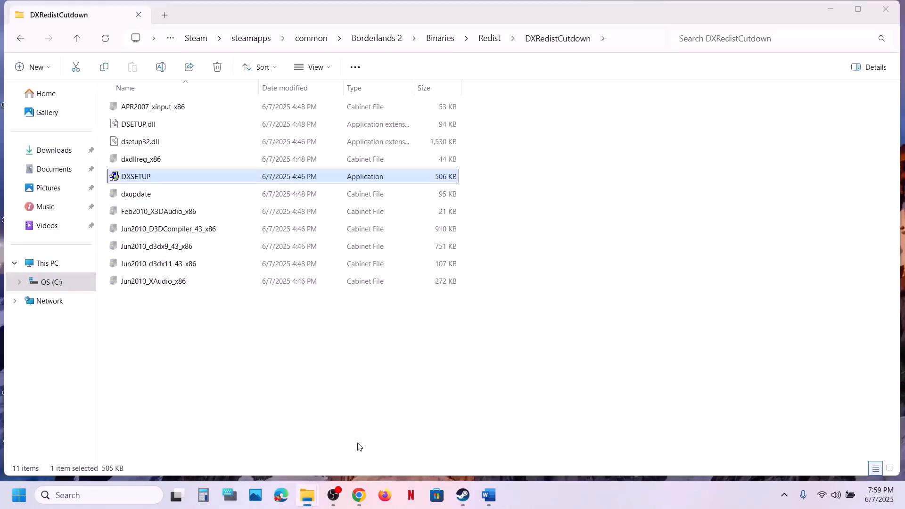
left_click(51, 173)
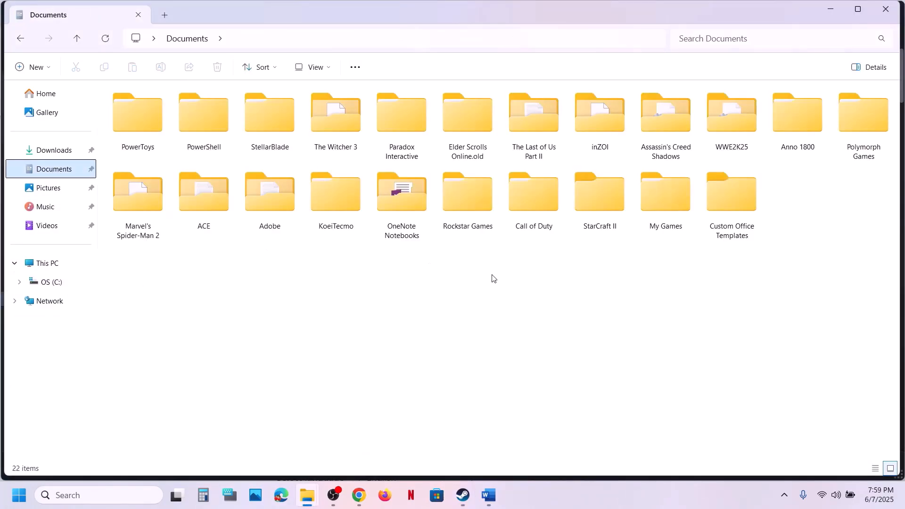
double_click(658, 211)
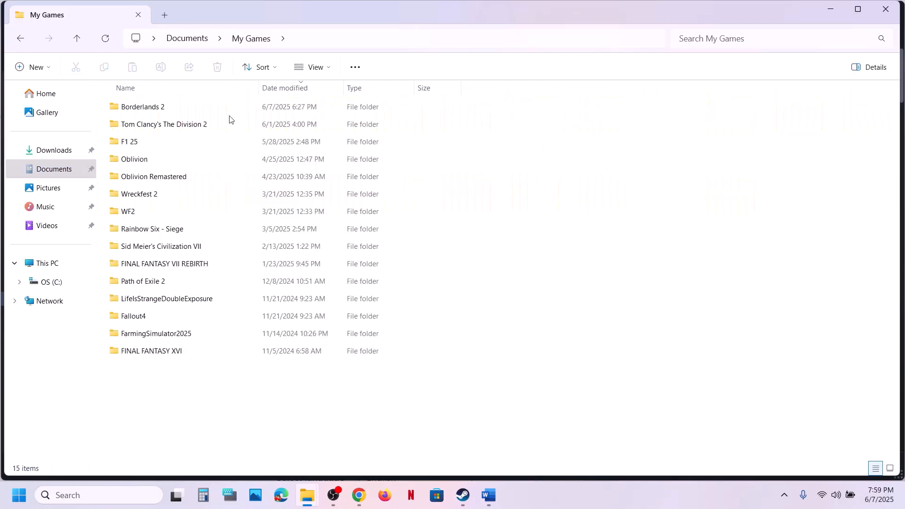
left_click(165, 115)
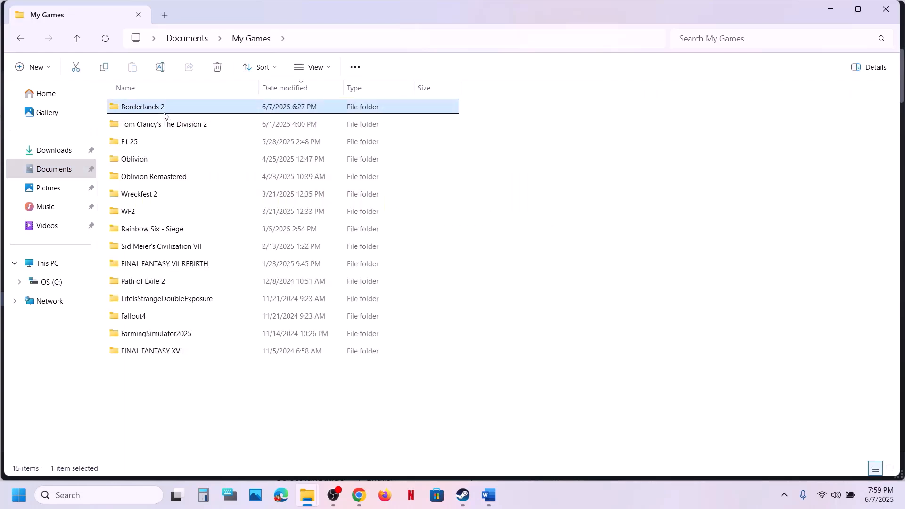
right_click(165, 115)
double_click(158, 112)
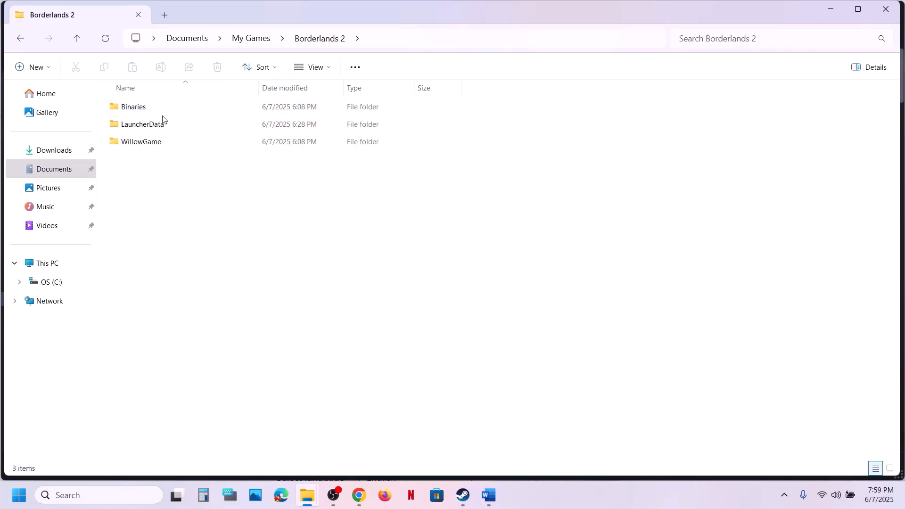
double_click(143, 144)
Show the Delete command for the Config folder and dismiss it without deleting the folder
left_click(133, 112)
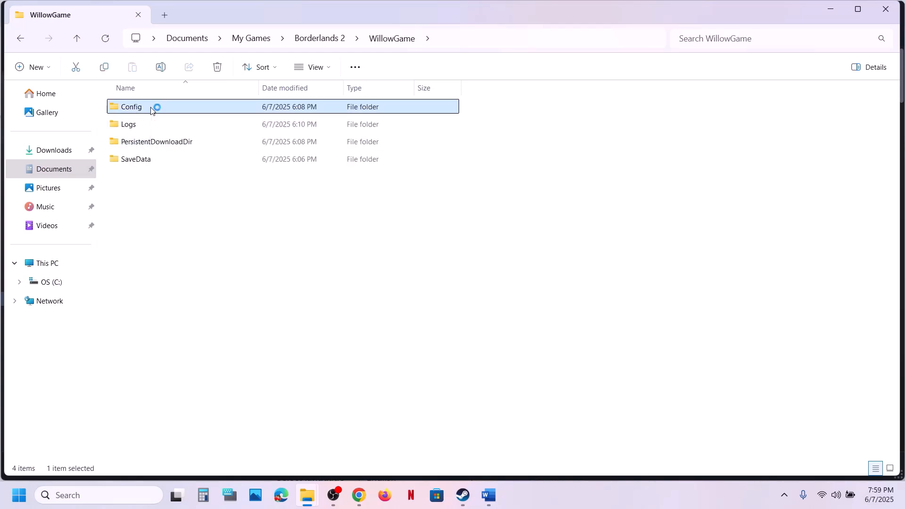
right_click(151, 109)
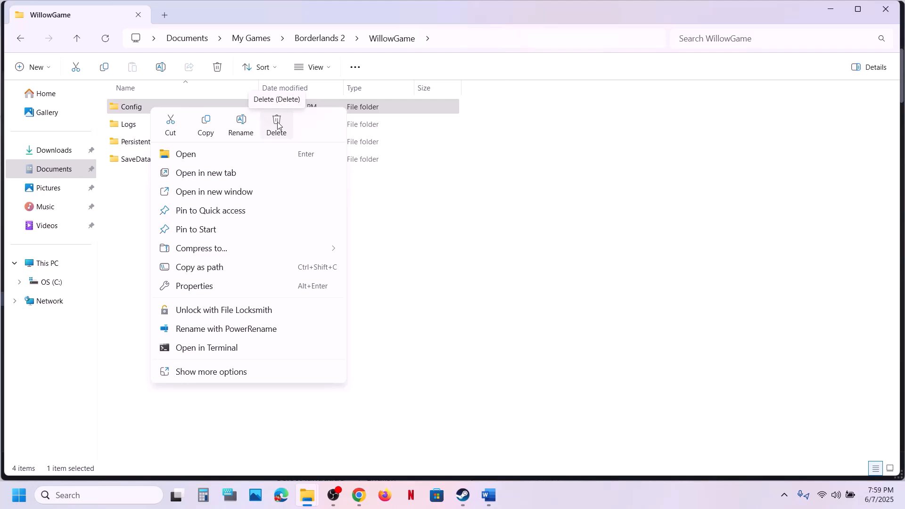
left_click(493, 453)
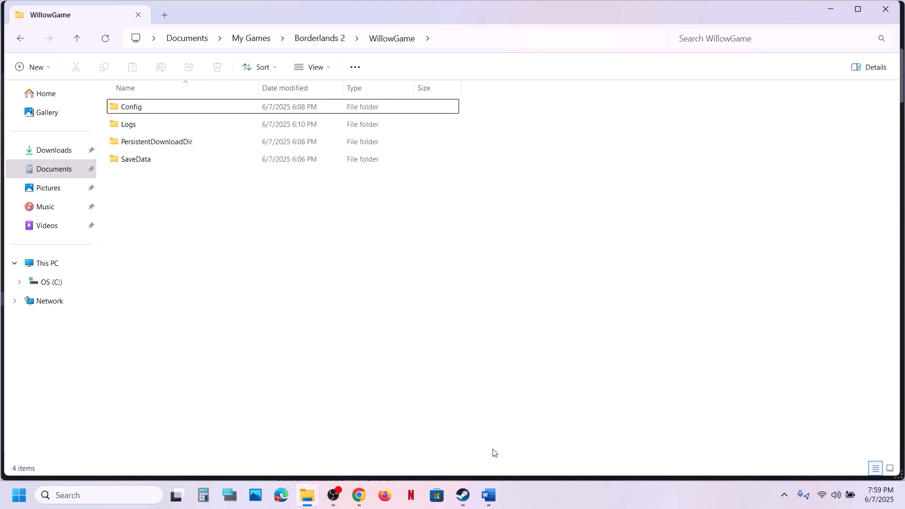
Highlight Step 10's instruction in the Word document on backing up and renaming the save game files, and return to the WillowGame folder
left_click(489, 495)
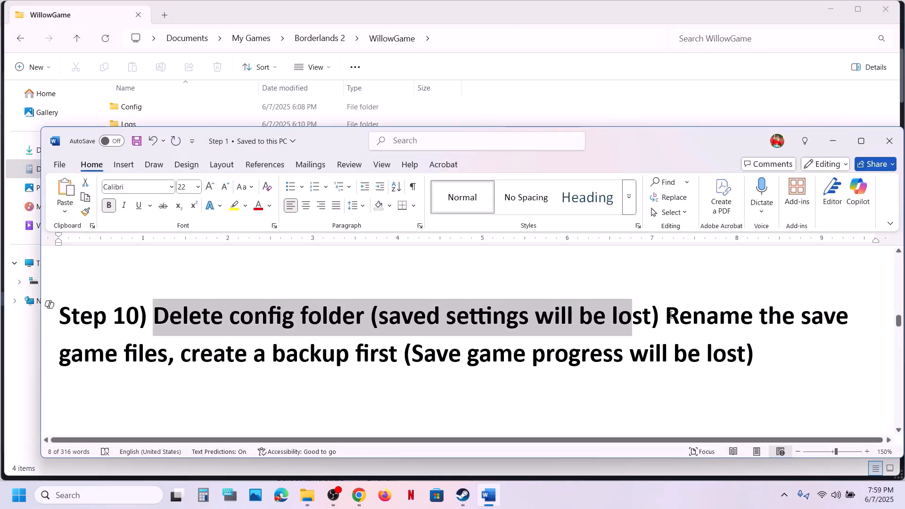
left_click_drag(671, 315, 756, 362)
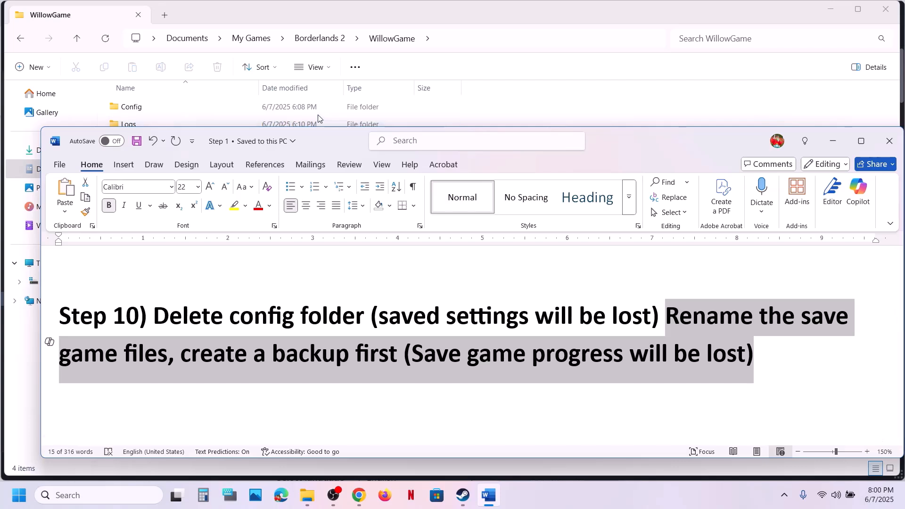
left_click(190, 106)
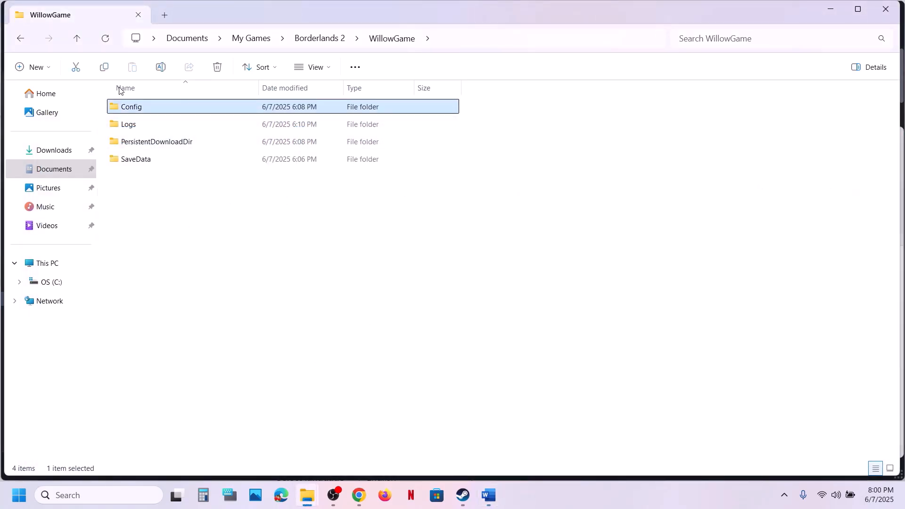
Go back up to My Games, copy the Borderlands 2 folder and paste it on the desktop as a backup
left_click(77, 39)
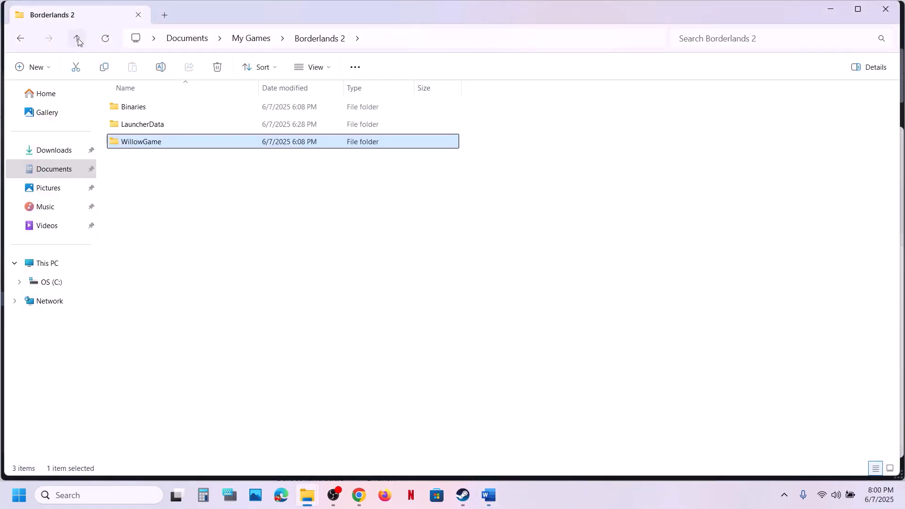
left_click(78, 39)
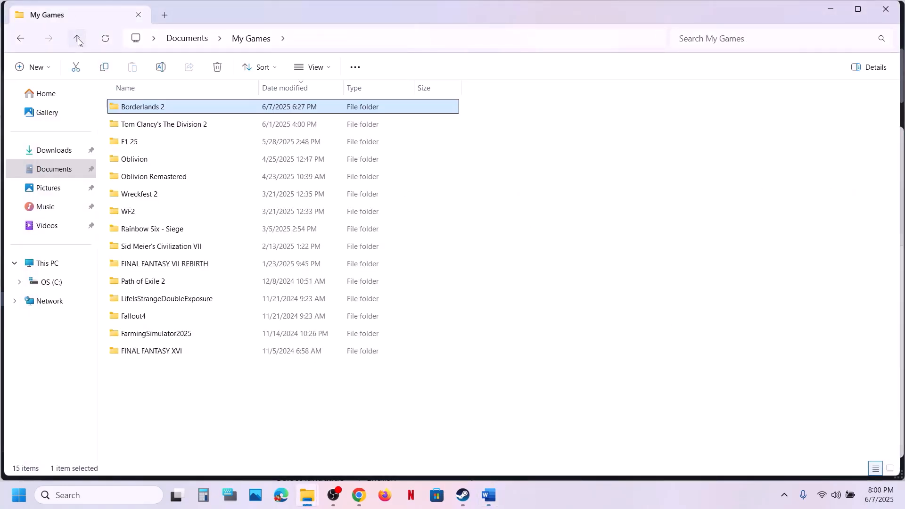
right_click(155, 110)
left_click(210, 126)
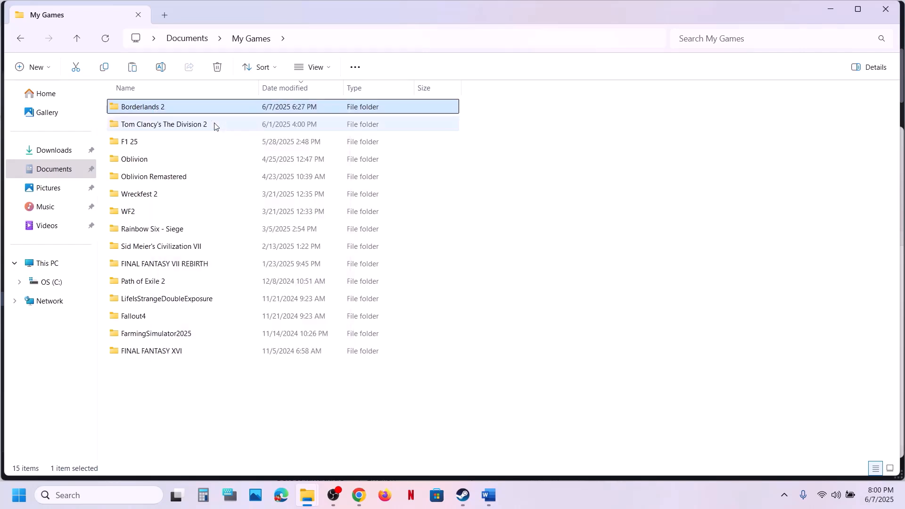
key("super+d")
key("ctrl+v")
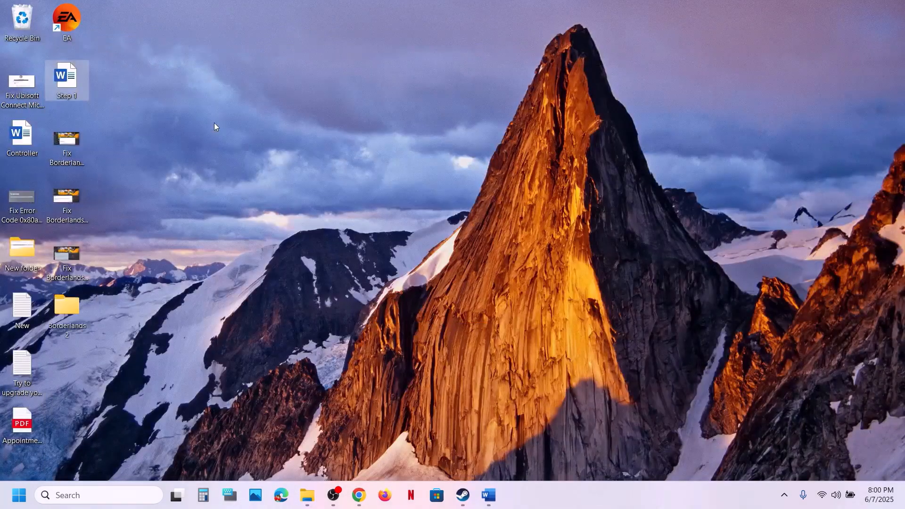
left_click_drag(83, 304, 495, 214)
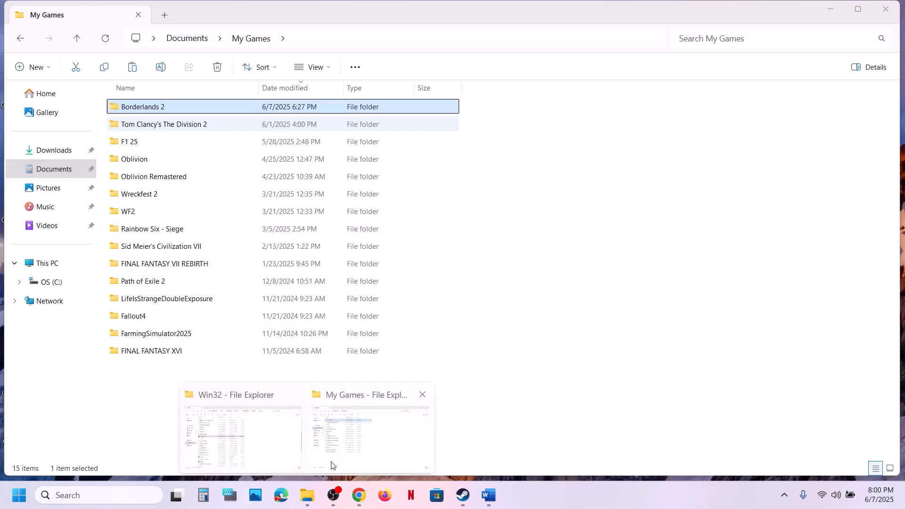
Rename the Borderlands 2 folder in My Games to Borderlands 2.old and switch to the Steam library
left_click(326, 448)
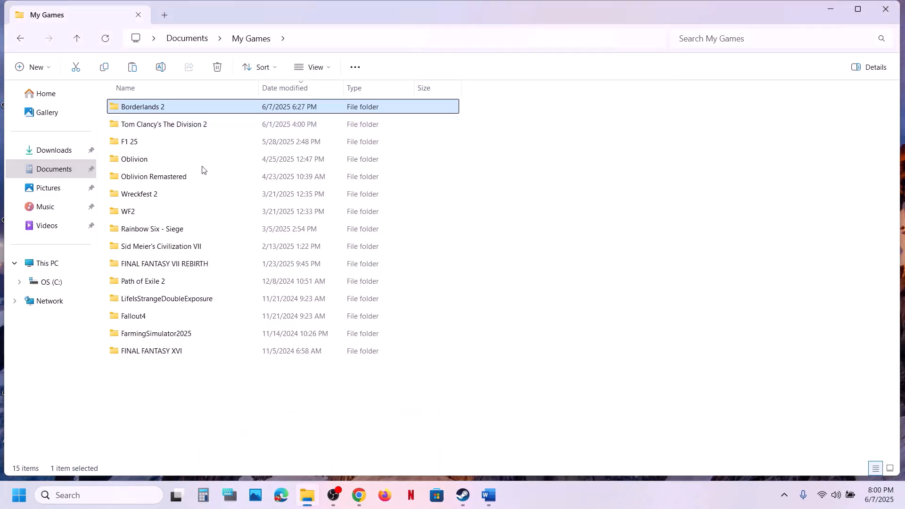
right_click(170, 112)
left_click(296, 126)
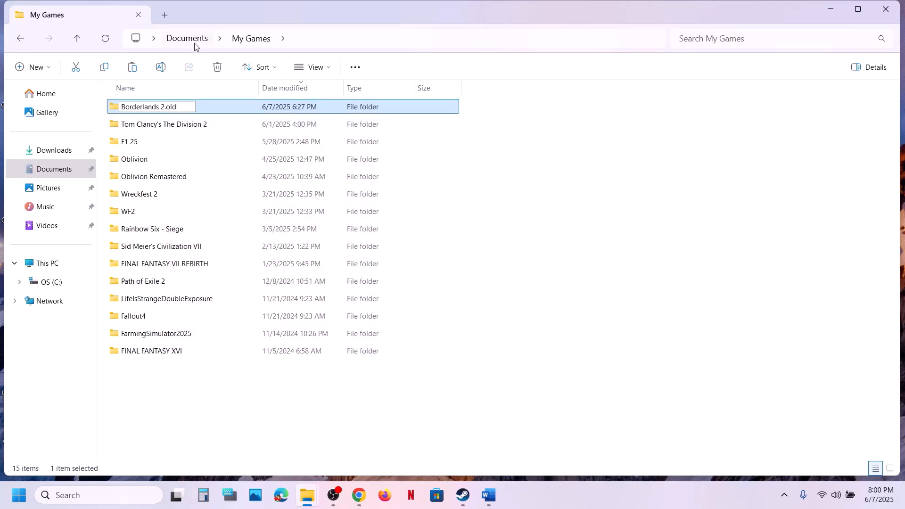
left_click(68, 170)
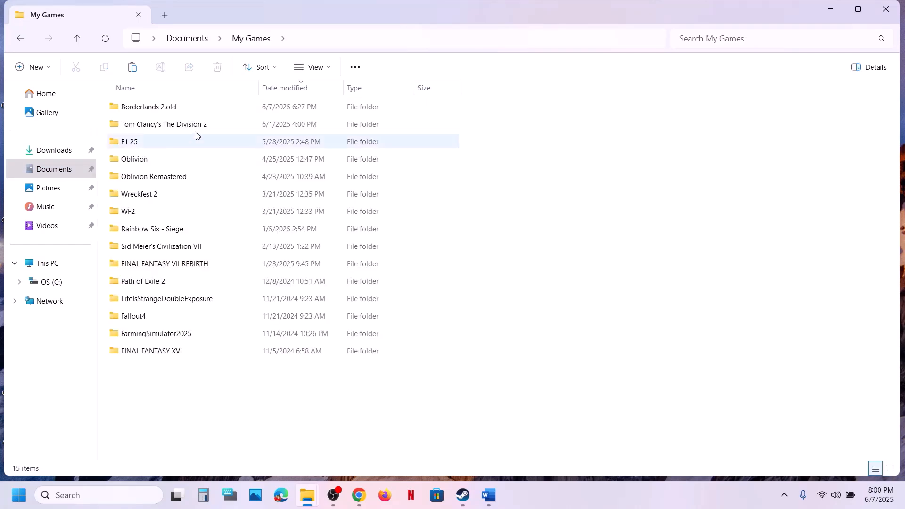
left_click(184, 110)
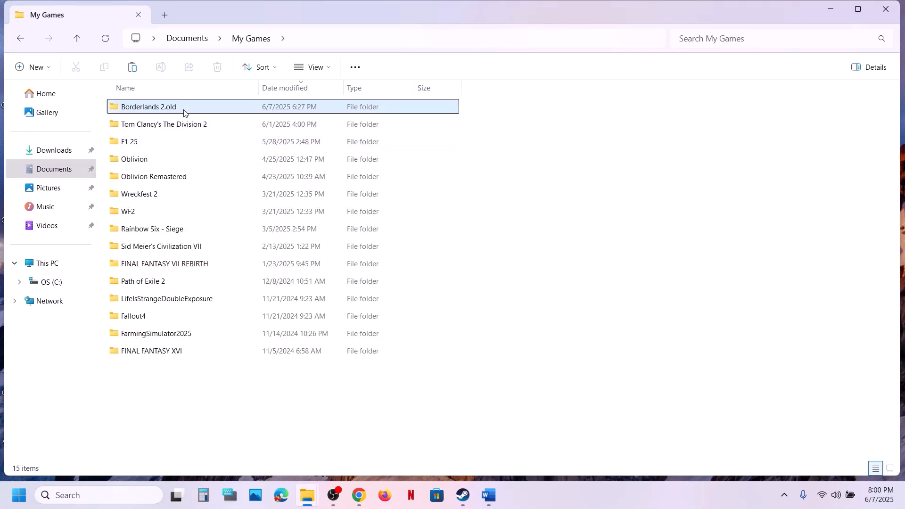
left_click(468, 502)
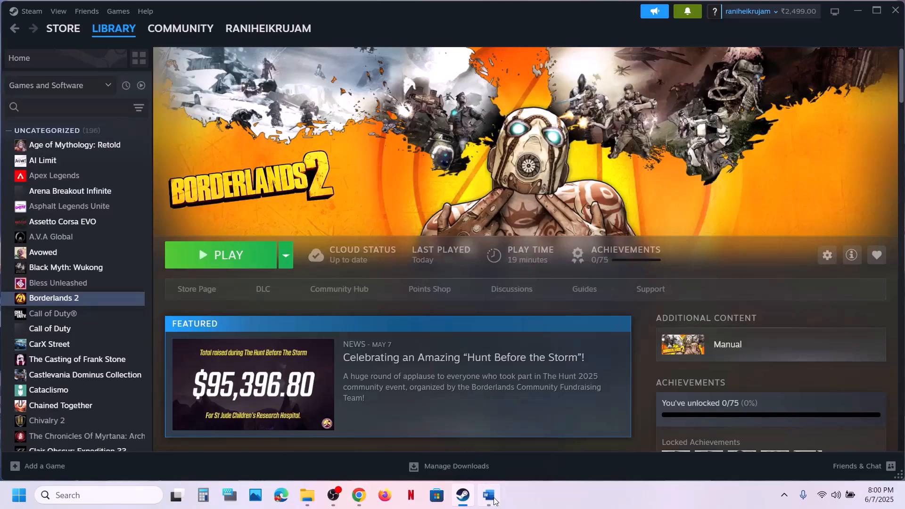
Switch to the Word document and highlight Step 11's instruction on allowing the game exe through the antivirus, Windows Security and firewall
left_click(490, 498)
scroll(356, 343, "down", 3)
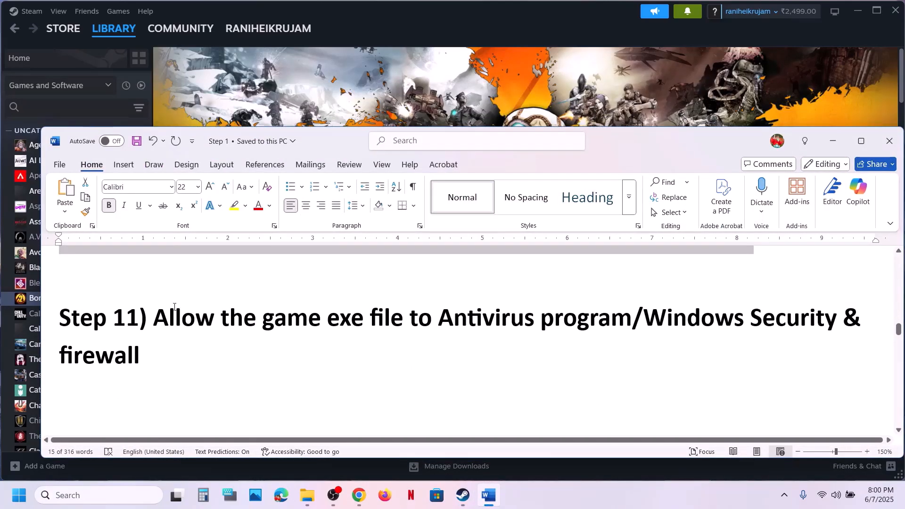
left_click_drag(174, 307, 537, 318)
left_click(617, 346)
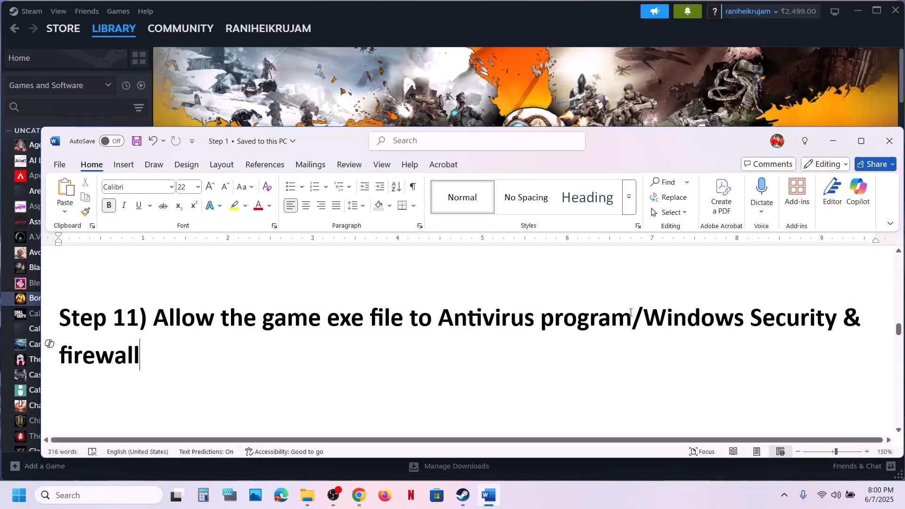
left_click_drag(633, 318, 153, 319)
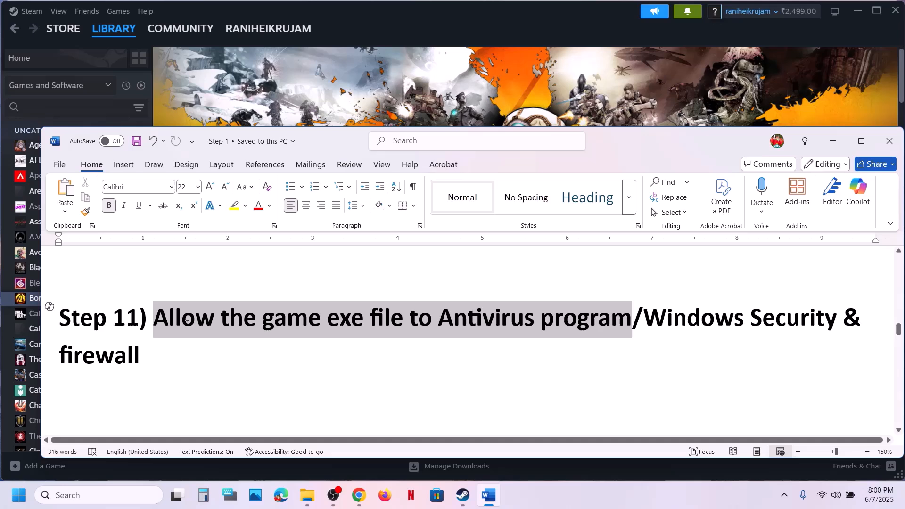
left_click(201, 355)
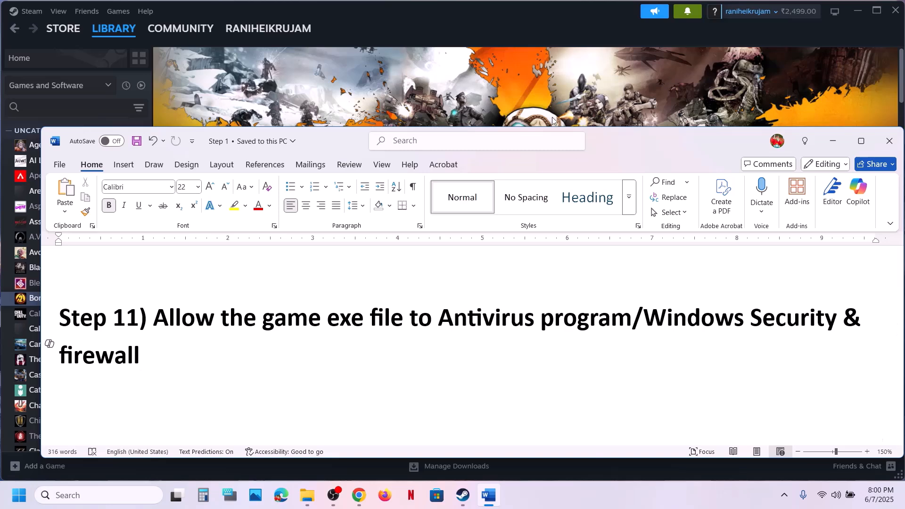
left_click_drag(653, 311, 693, 358)
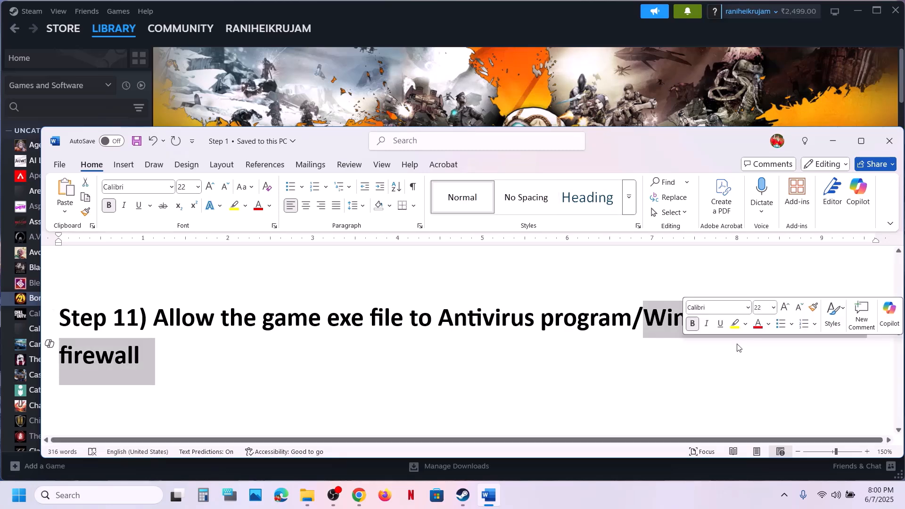
left_click(518, 80)
In Windows Settings, open Windows Security's ransomware protection and go to the apps allowed through Controlled folder access
key("super+i")
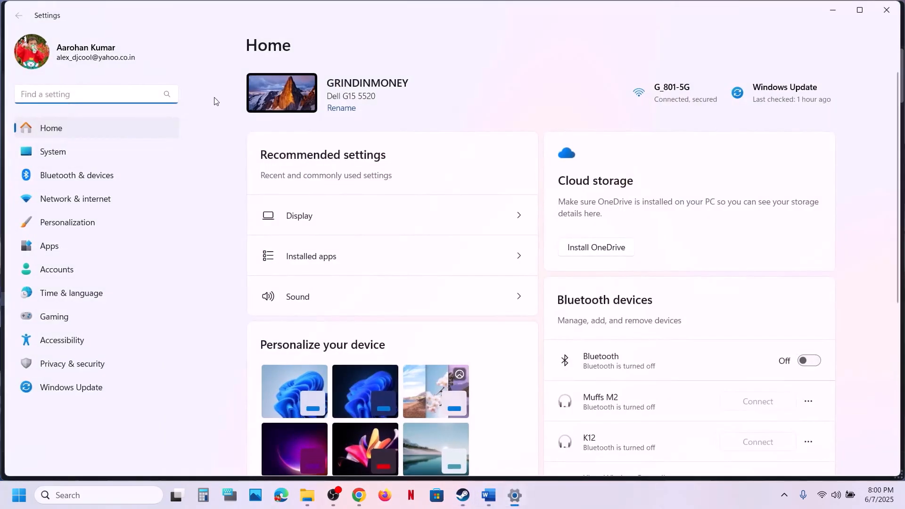
left_click(100, 363)
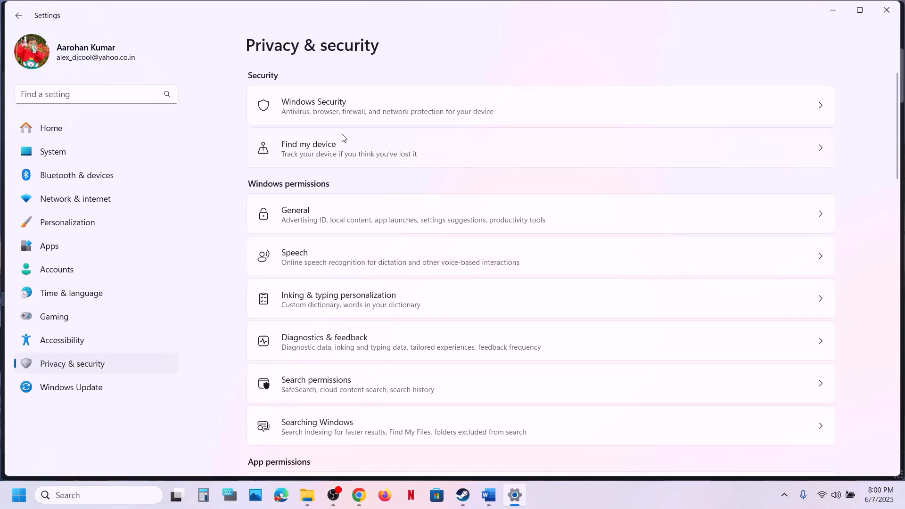
left_click(323, 118)
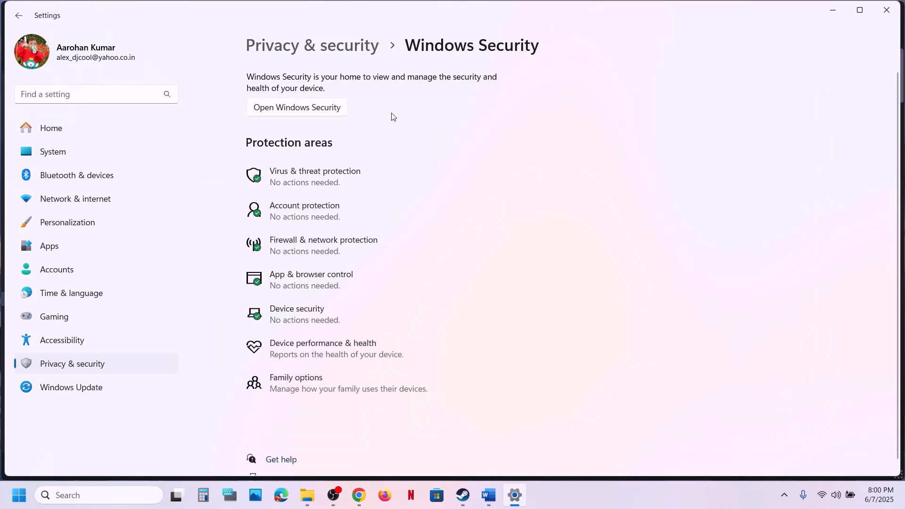
left_click(325, 173)
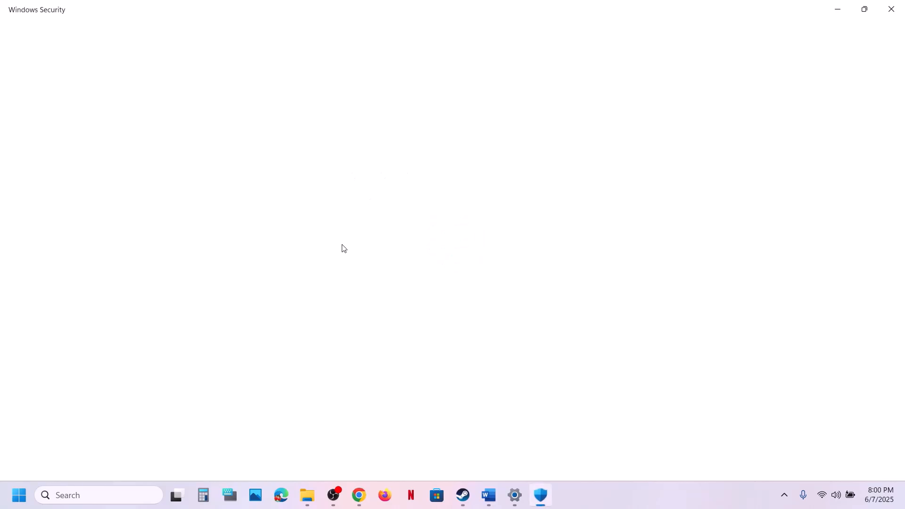
scroll(299, 441, "down", 1)
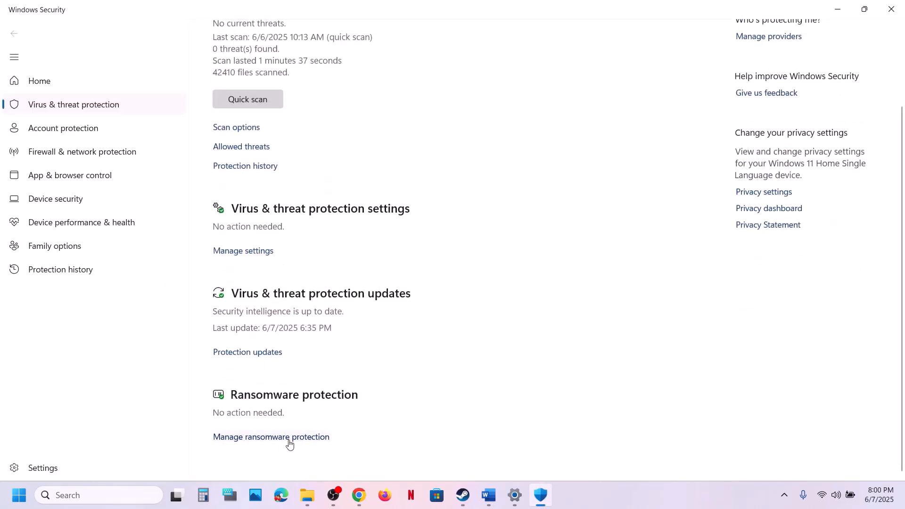
left_click(282, 438)
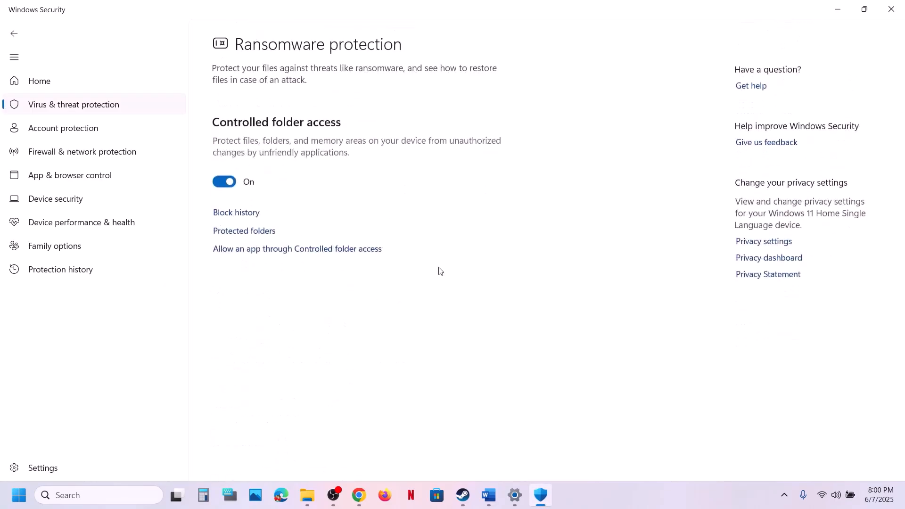
left_click(327, 253)
left_click(375, 340)
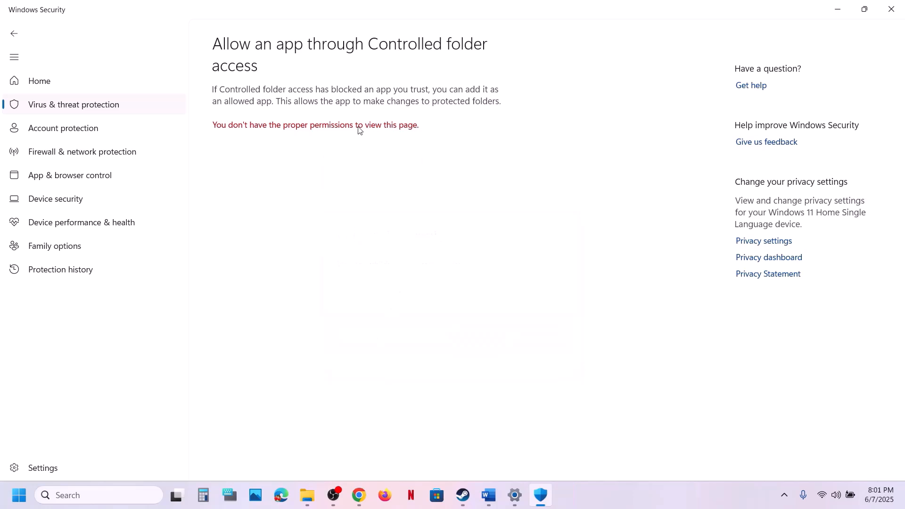
Start adding an allowed app by browsing all apps, and navigate to C:\Program Files (x86)\Steam\steamapps
left_click(301, 135)
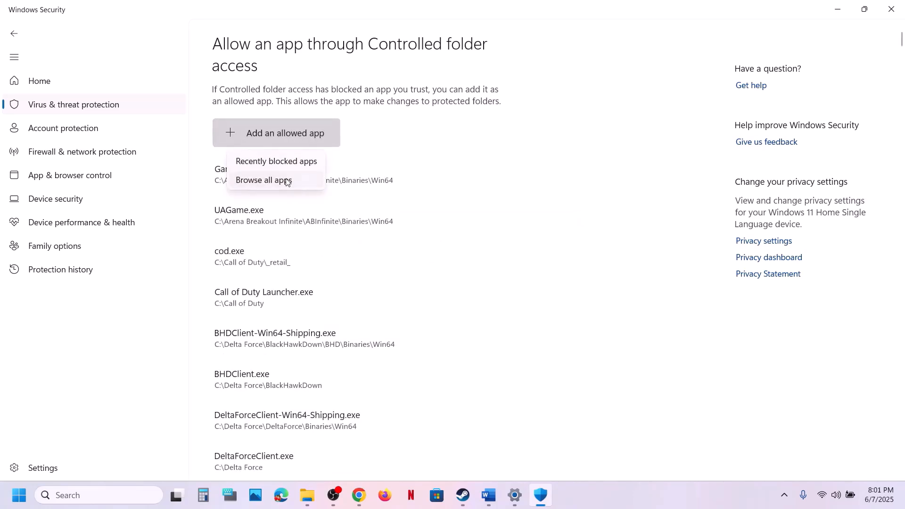
left_click(287, 182)
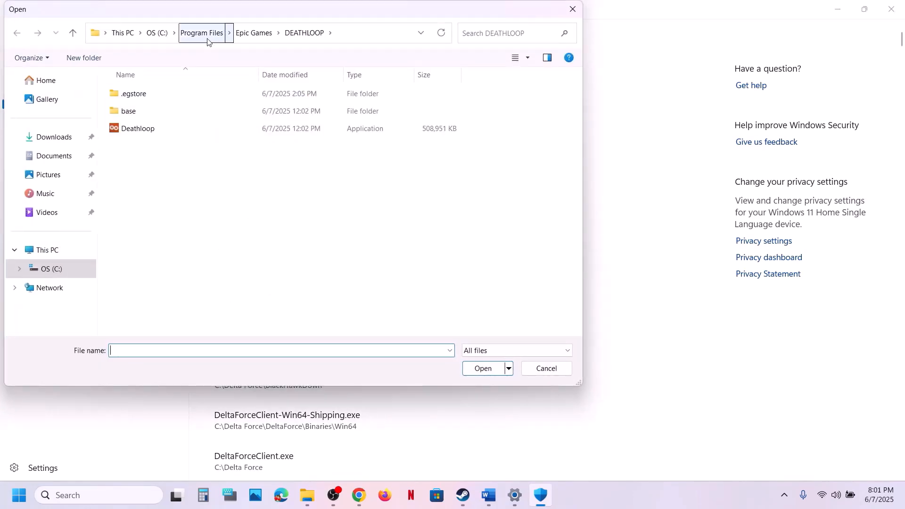
left_click(61, 248)
double_click(199, 108)
scroll(174, 208, "down", 3)
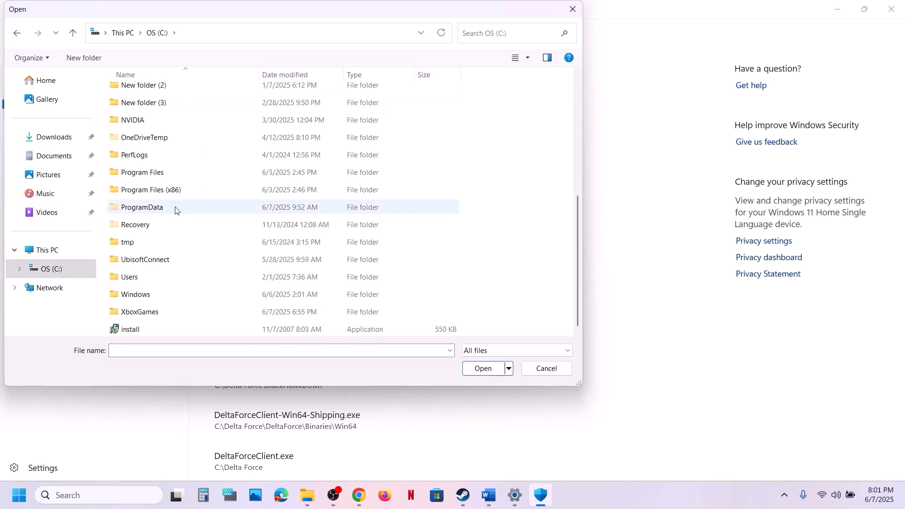
left_click(168, 191)
double_click(167, 191)
scroll(170, 198, "down", 5)
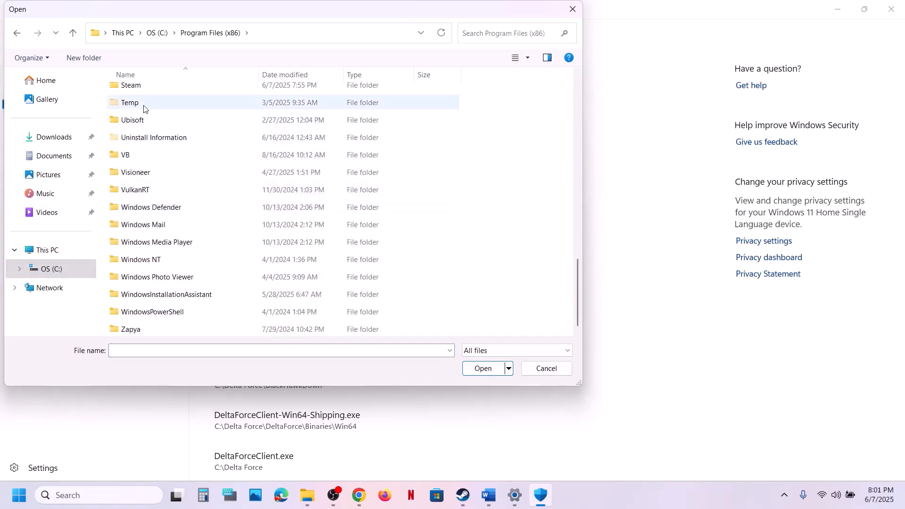
double_click(139, 87)
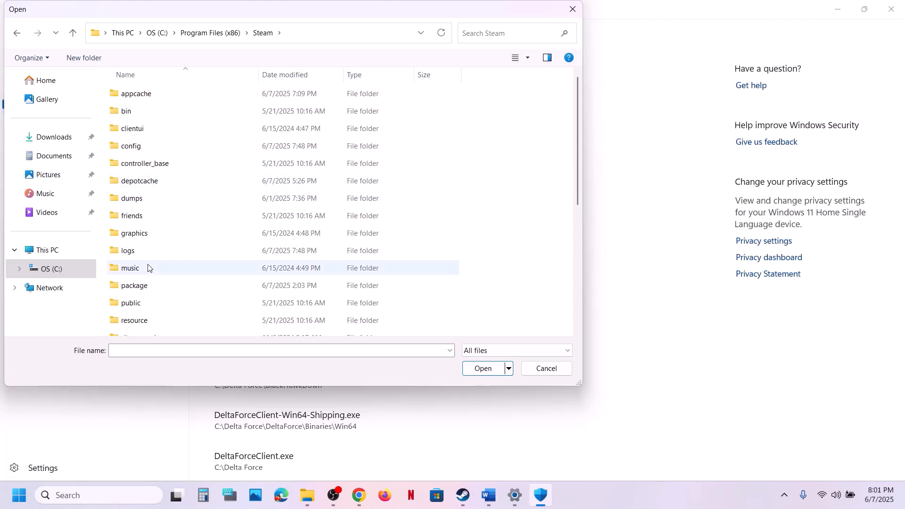
scroll(148, 267, "down", 3)
double_click(151, 224)
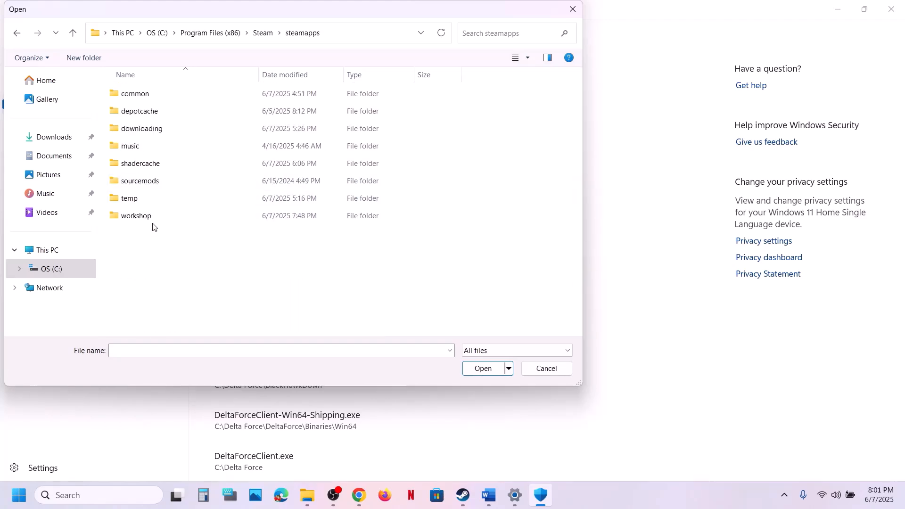
Allow the Borderlands2 application from common\Borderlands 2\Binaries\Win32 through Controlled folder access
left_click(162, 96)
double_click(162, 96)
double_click(165, 95)
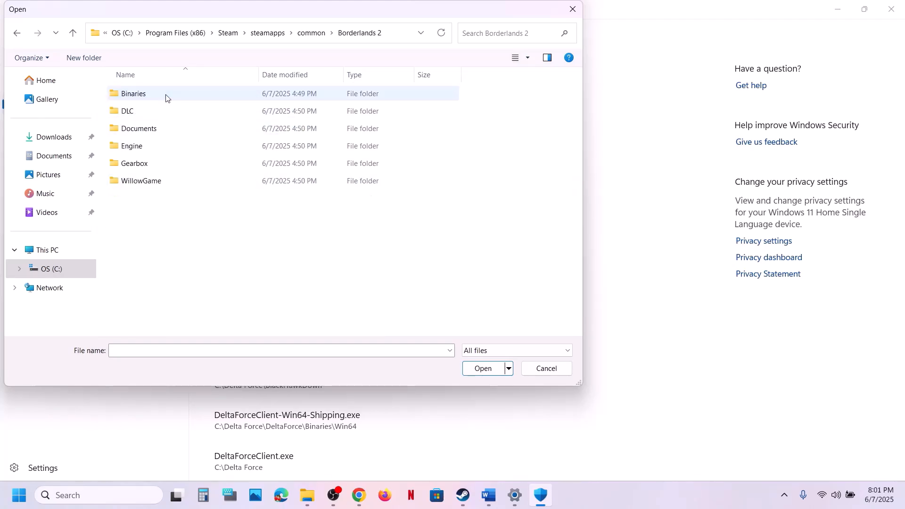
double_click(156, 92)
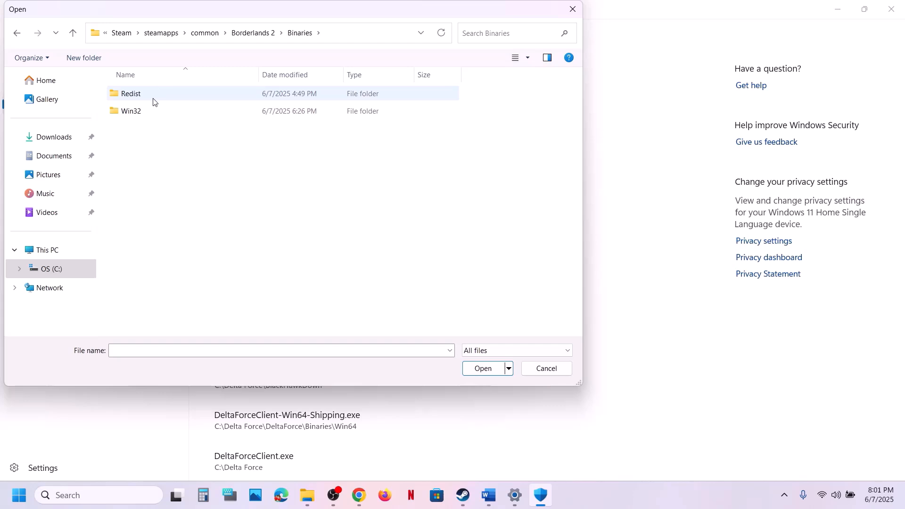
left_click(143, 113)
double_click(143, 113)
scroll(188, 214, "down", 1)
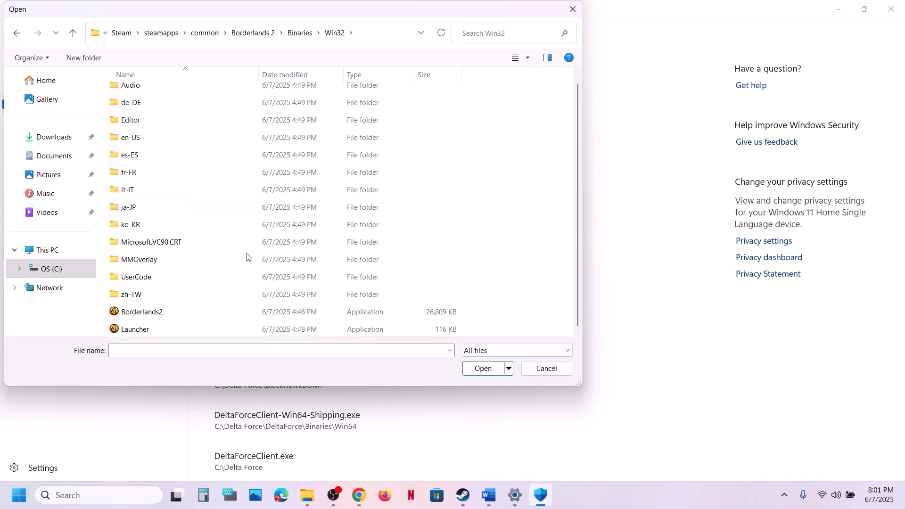
left_click(159, 316)
left_click(464, 372)
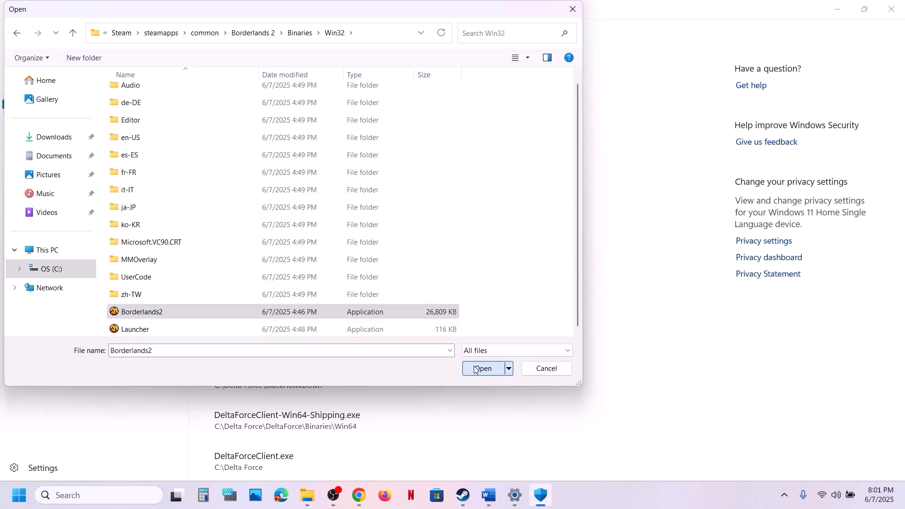
Add the Launcher application from the same Win32 folder to the apps allowed through Controlled folder access
left_click(290, 132)
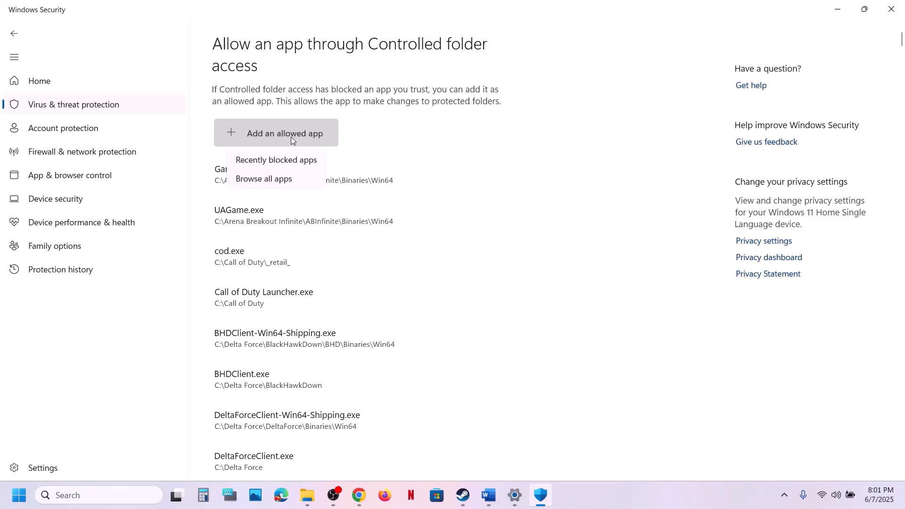
left_click(260, 178)
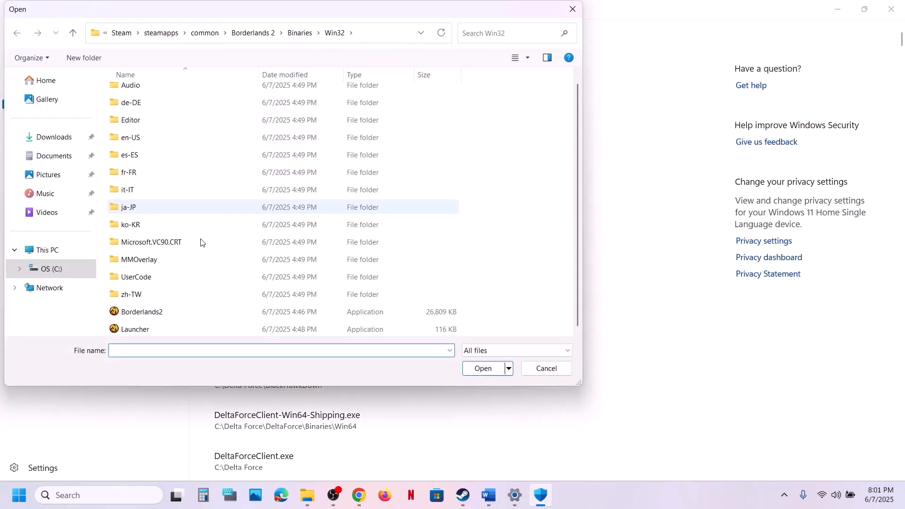
left_click(146, 330)
left_click(483, 373)
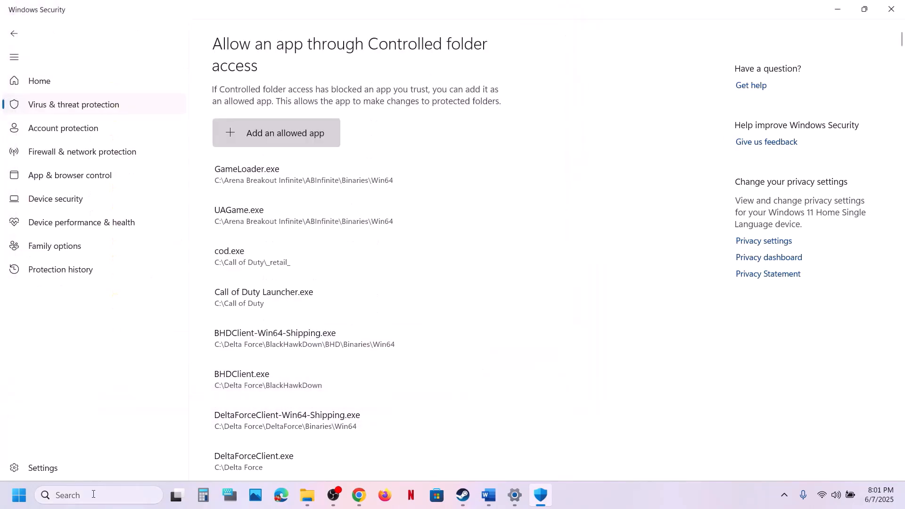
Open Windows Defender Firewall's allowed apps list in Control Panel and enable changes to its settings
left_click(93, 494)
type("control")
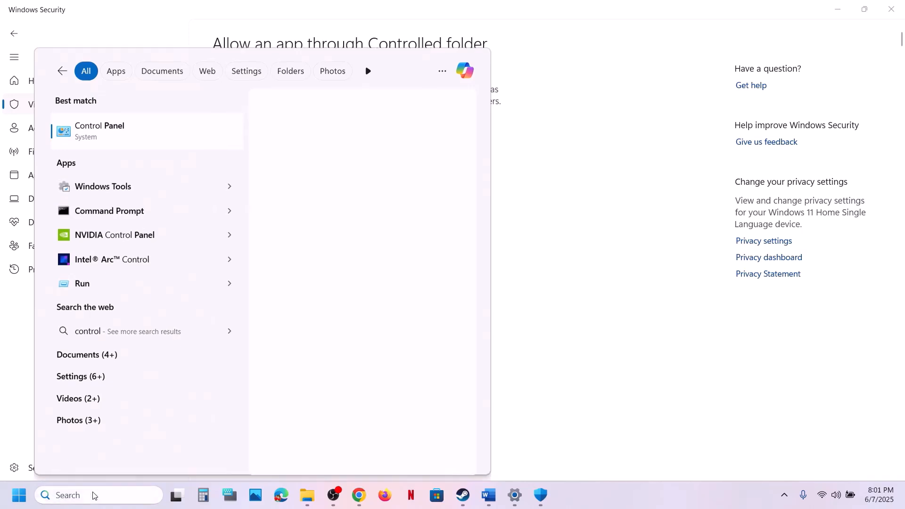
key("Return")
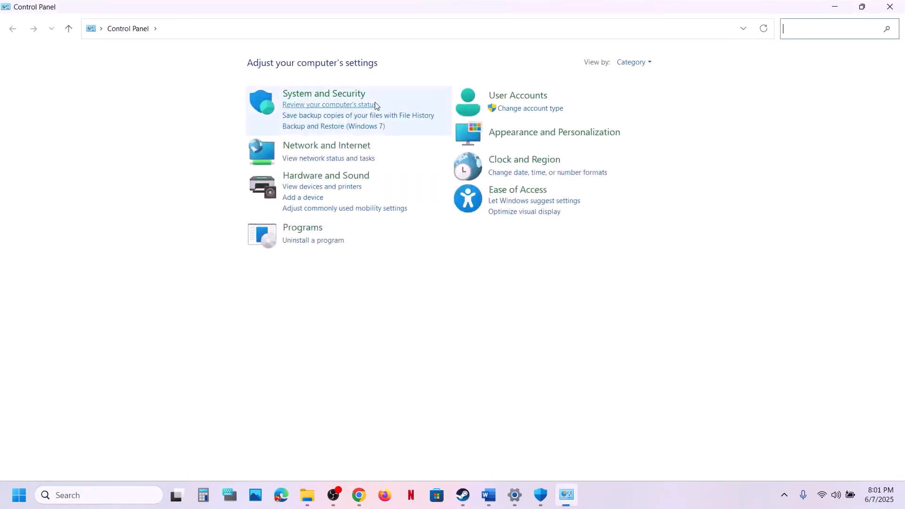
left_click(344, 100)
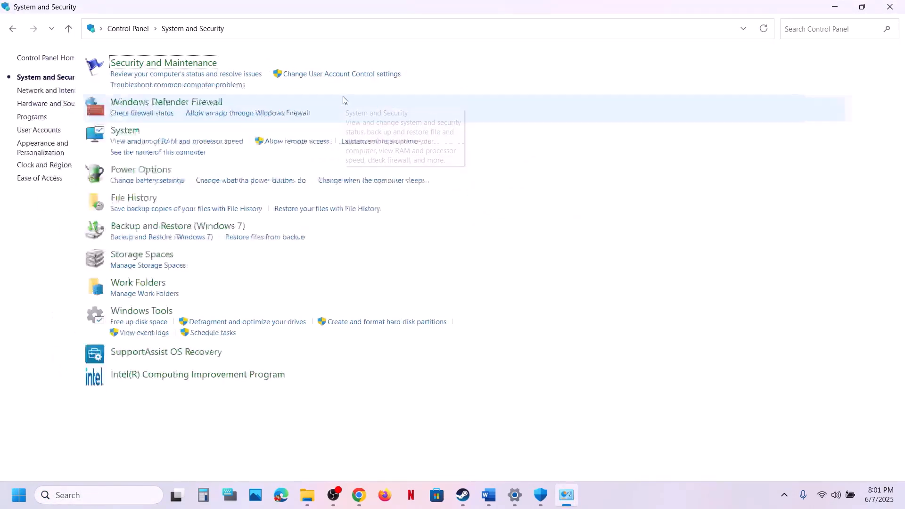
left_click(218, 107)
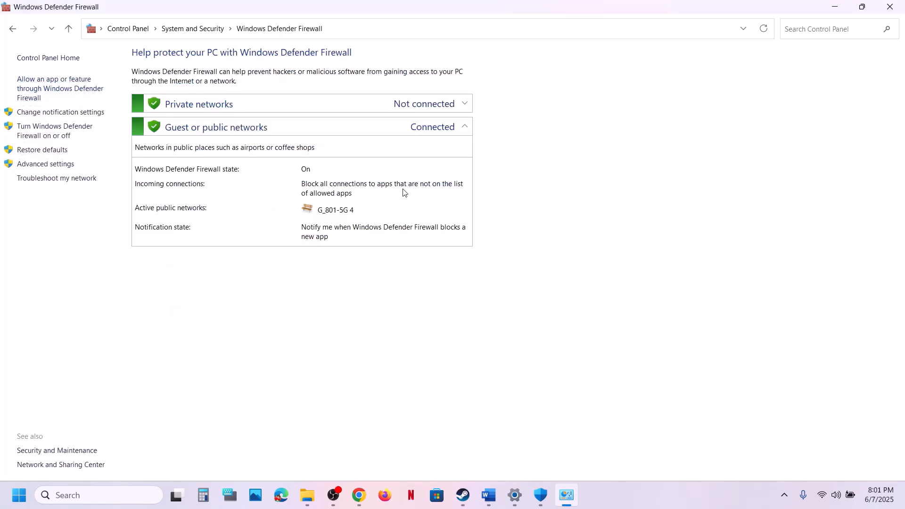
left_click(72, 84)
left_click(573, 91)
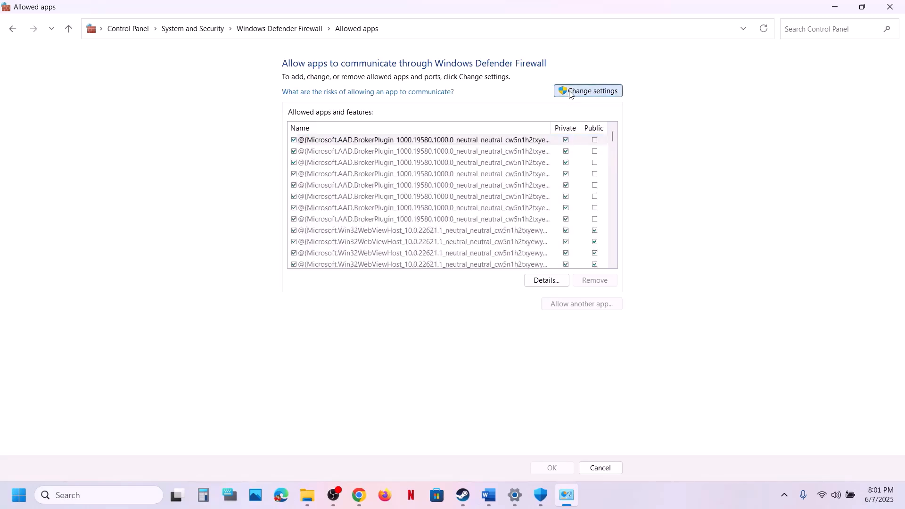
Try to add the Borderlands2 application from common\Borderlands 2\Binaries\Win32 to the firewall's allowed apps
left_click(592, 307)
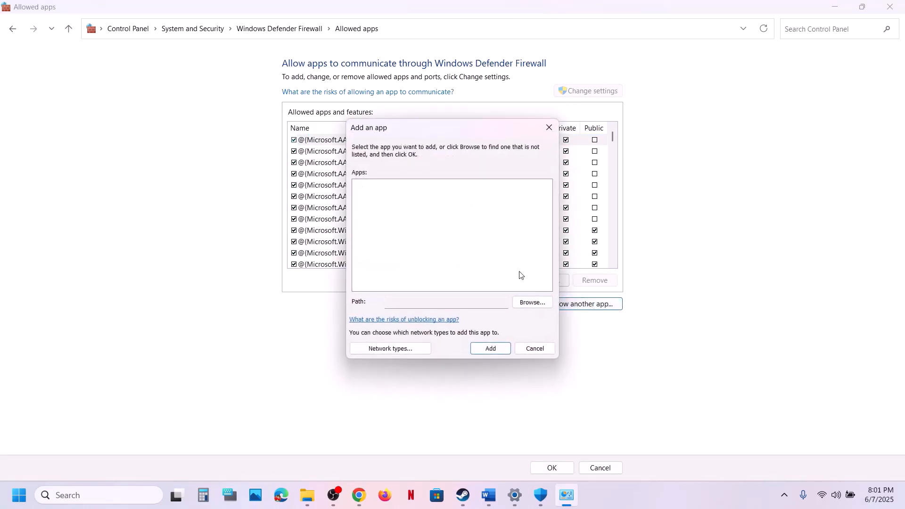
left_click(522, 302)
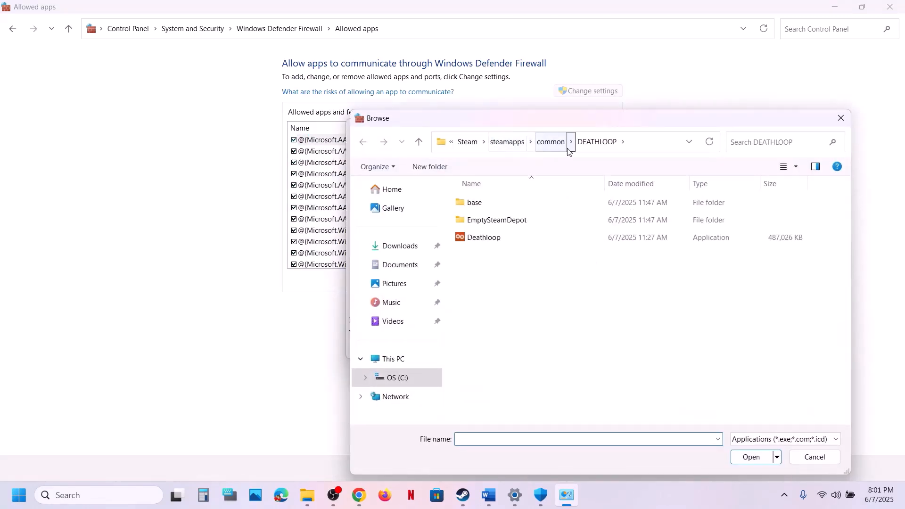
left_click(557, 148)
double_click(509, 206)
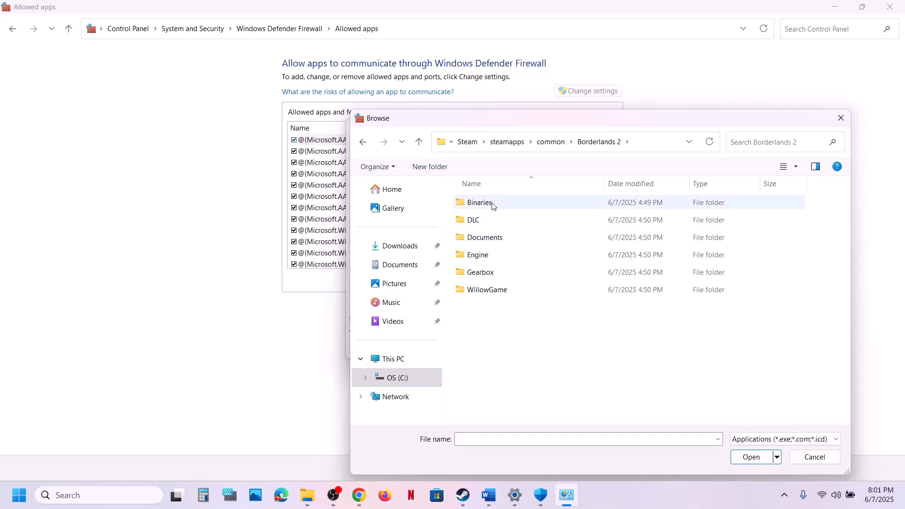
double_click(493, 205)
double_click(481, 220)
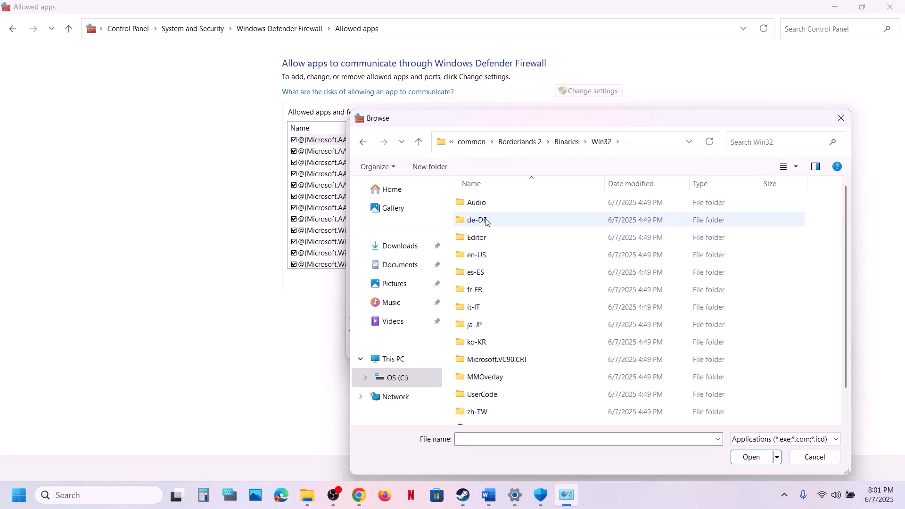
scroll(542, 391, "down", 1)
left_click(510, 398)
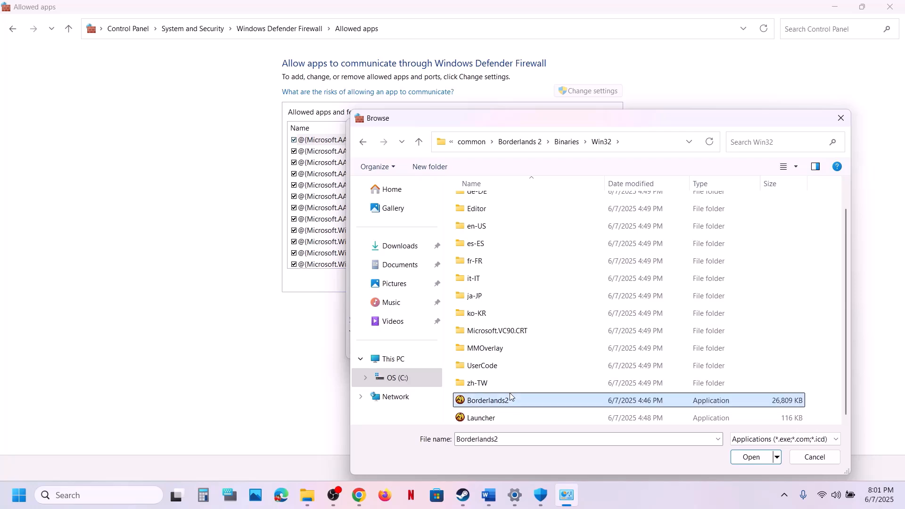
left_click(753, 463)
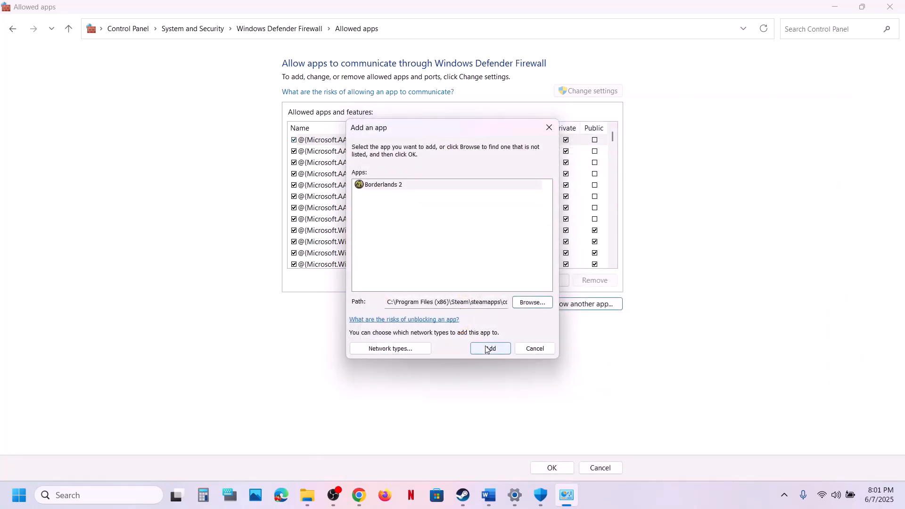
left_click(488, 348)
left_click(509, 293)
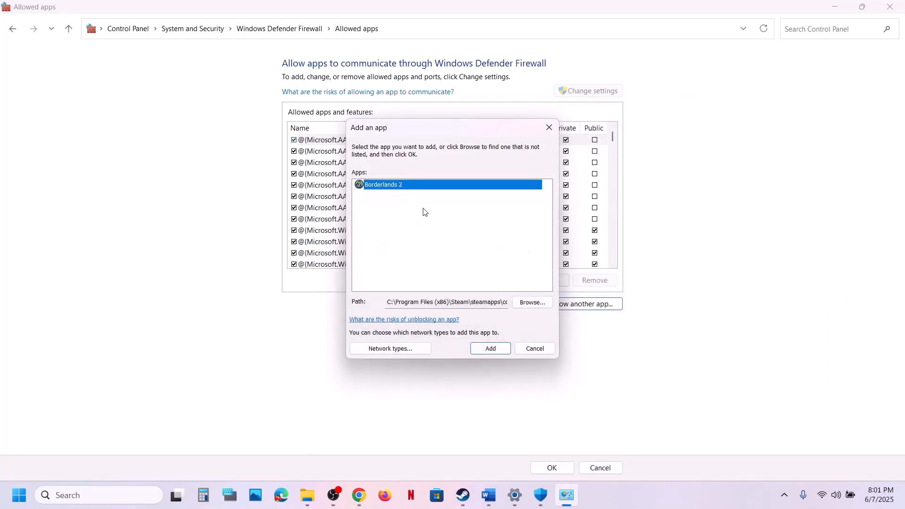
Try to add the Launcher application from the same Win32 folder to the firewall's allowed apps, and close the add dialog
left_click(541, 306)
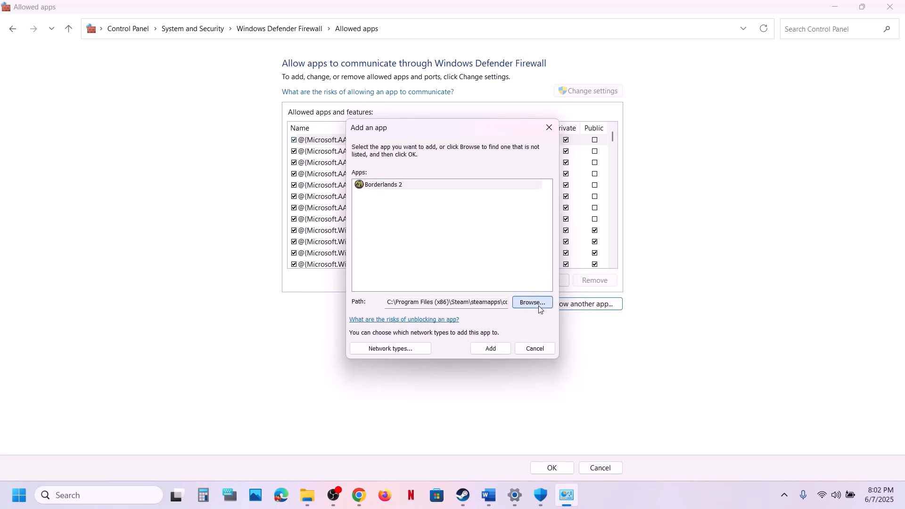
scroll(522, 391, "down", 2)
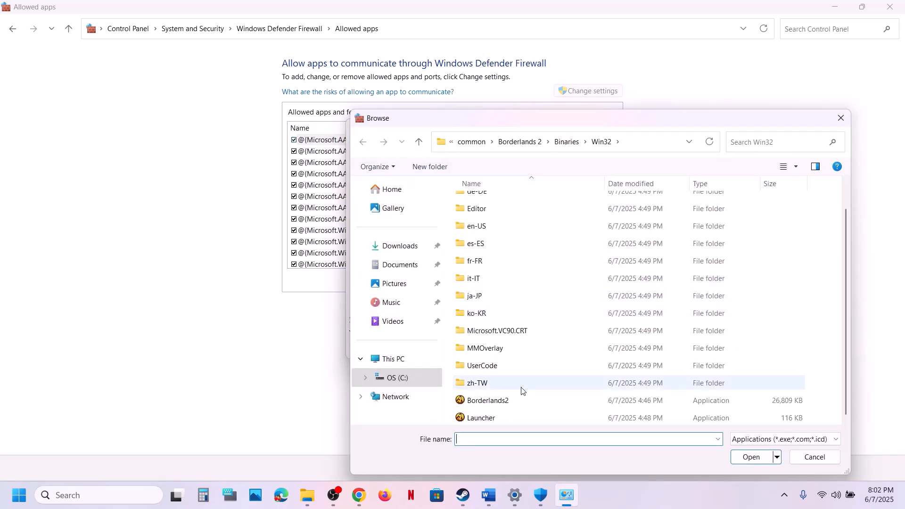
left_click(494, 419)
left_click(751, 456)
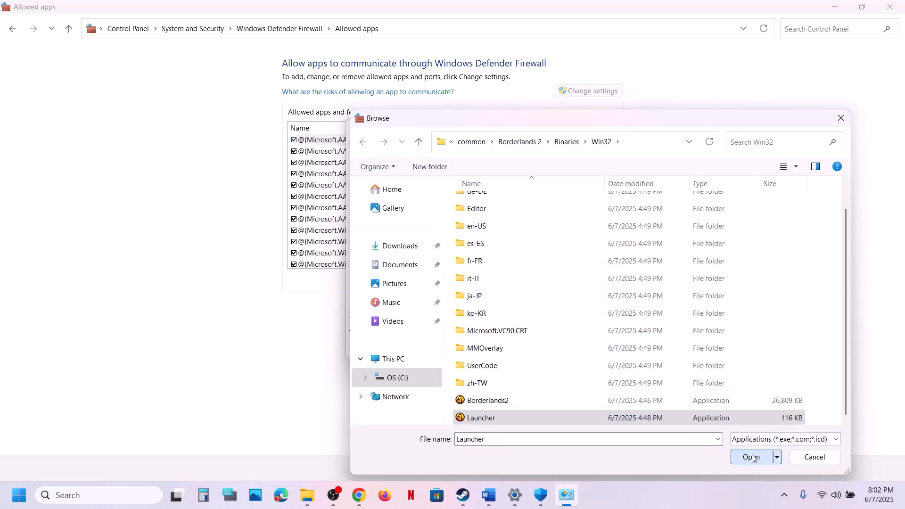
left_click(494, 350)
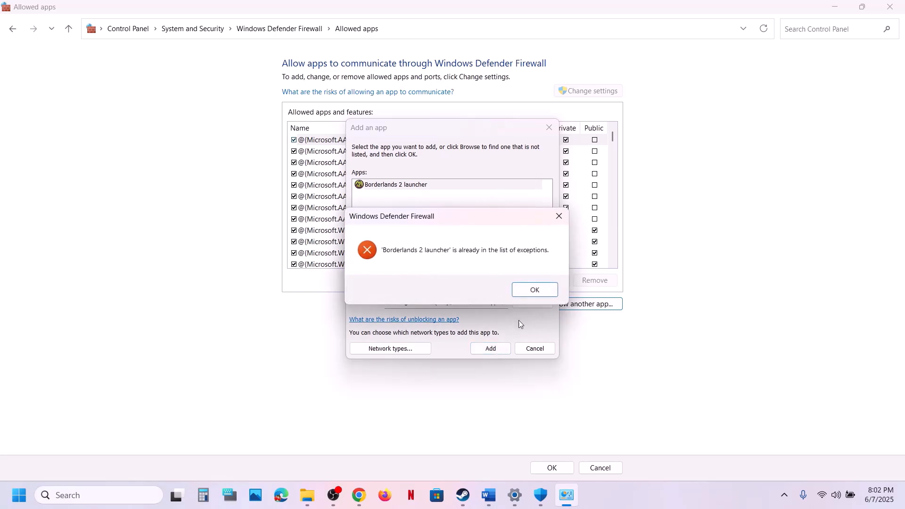
left_click(534, 290)
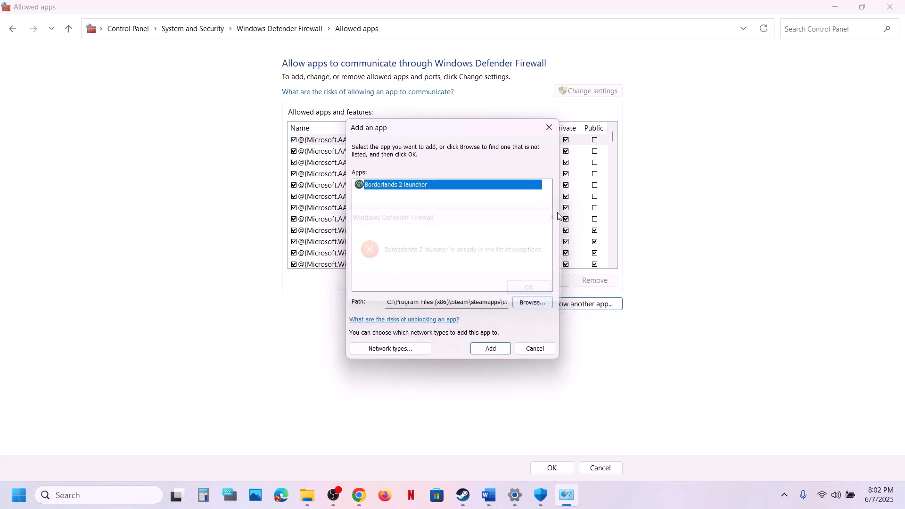
left_click(549, 127)
Check the Borderlands 2 entry in the firewall's allowed apps list, and close the firewall, Windows Security and Settings windows
left_click(411, 235)
key("b")
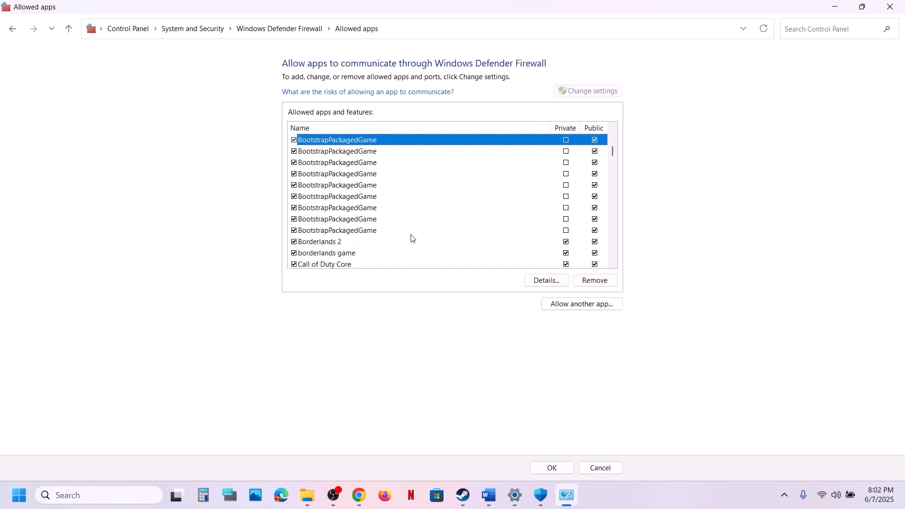
left_click(344, 243)
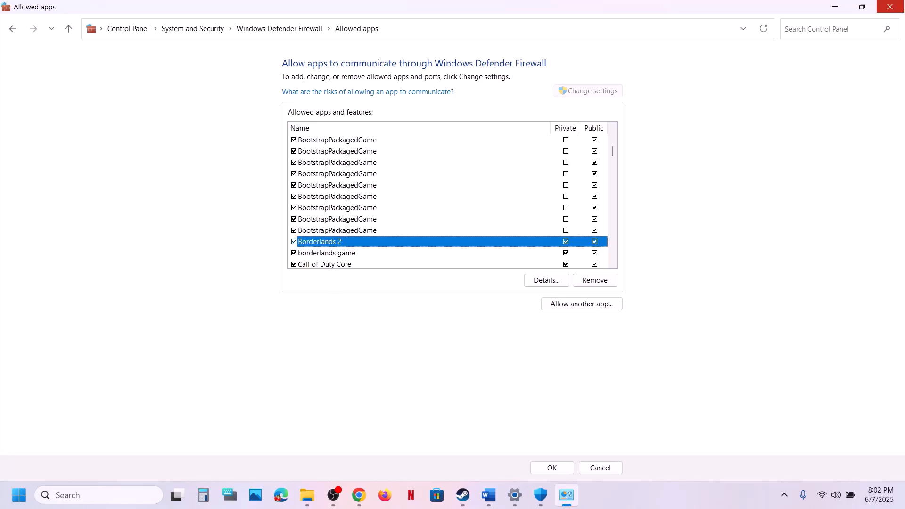
left_click(897, 8)
left_click(897, 8)
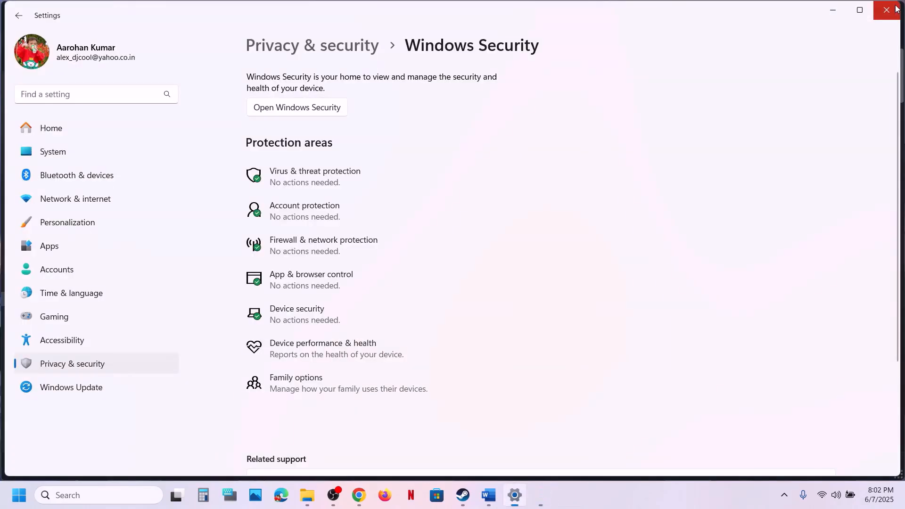
left_click(897, 9)
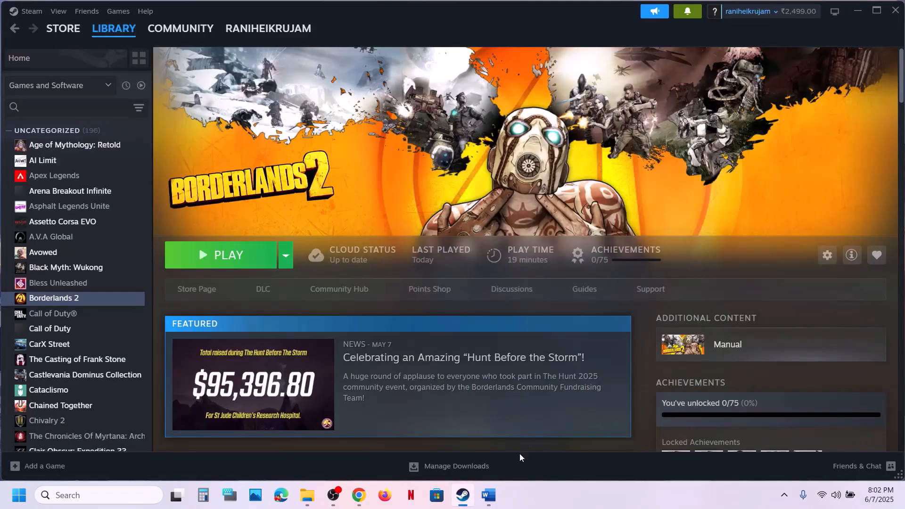
Switch to the Word troubleshooting document and read Step 12 on disabling the Steam Overlay
left_click(499, 495)
scroll(234, 318, "down", 5)
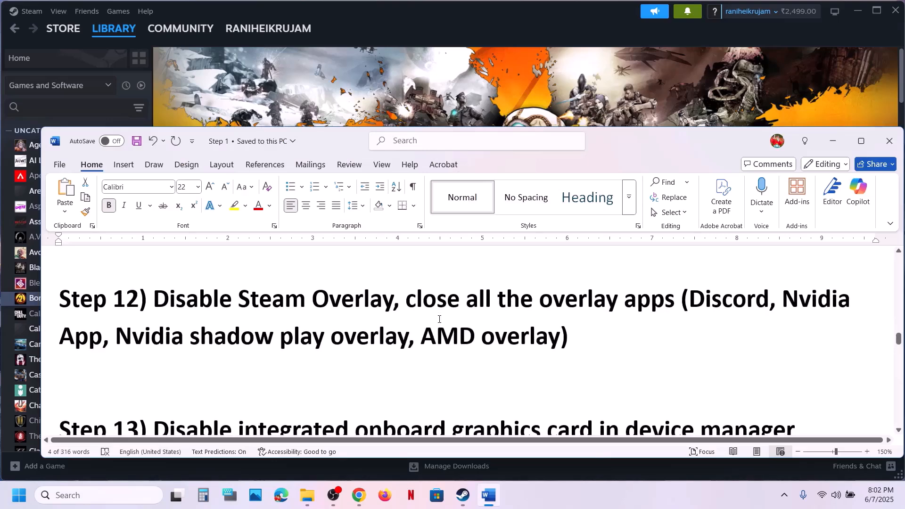
left_click_drag(160, 308, 435, 308)
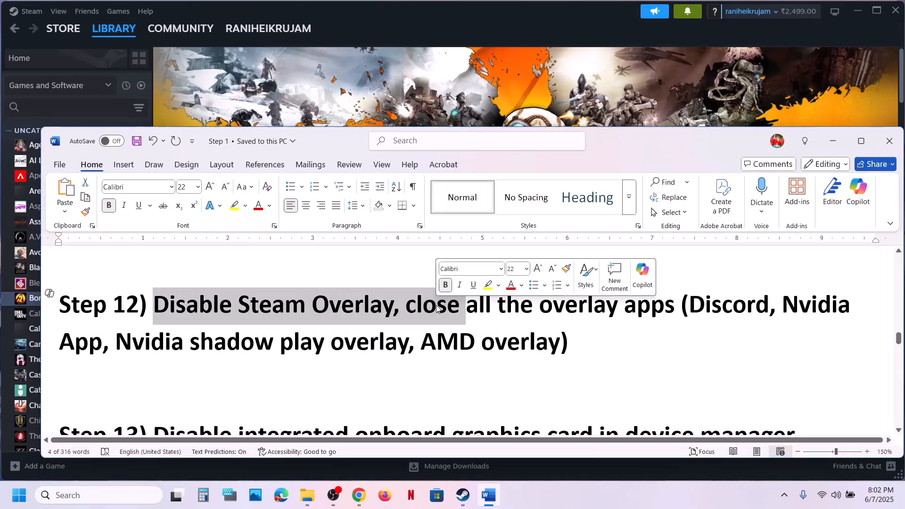
Switch to Steam and disable the Steam Overlay while in-game in the Borderlands 2 properties
left_click(400, 117)
right_click(92, 304)
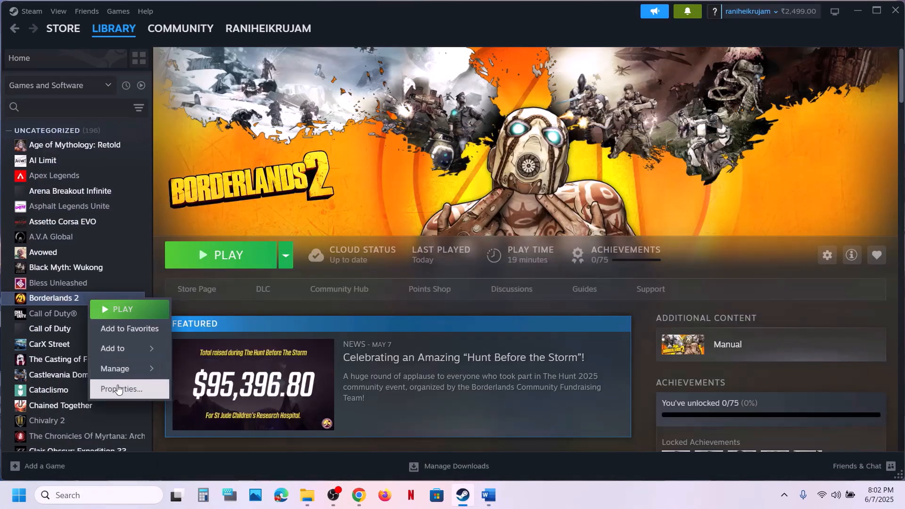
left_click(119, 390)
left_click(664, 126)
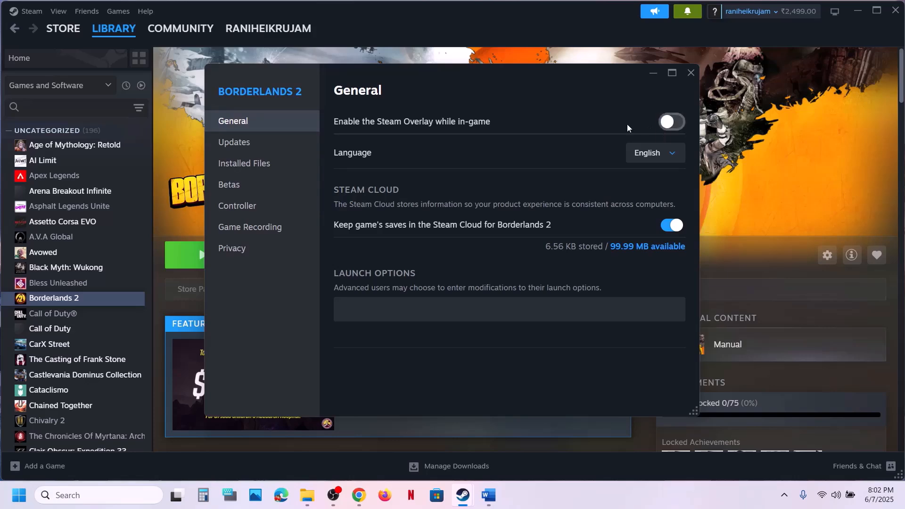
left_click(692, 72)
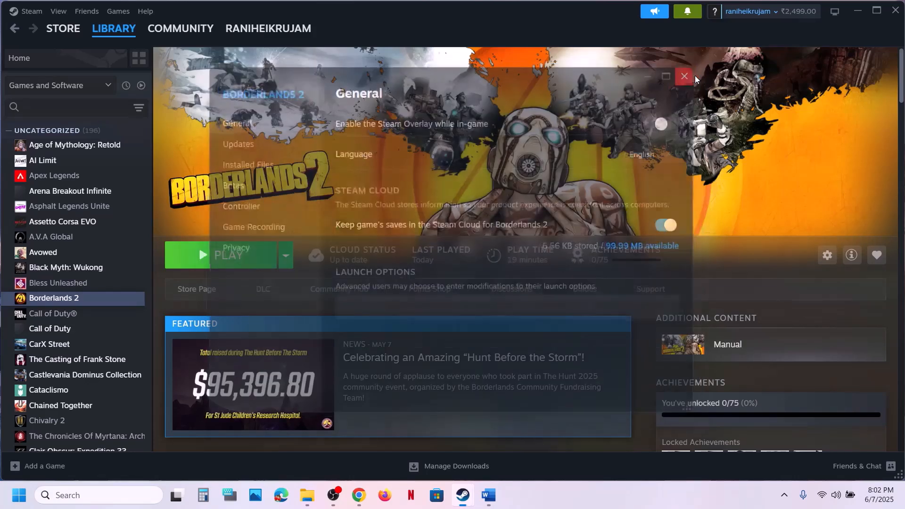
Return to the Word document and review the overlay apps to close in Step 12, including Discord and Nvidia App
left_click(493, 502)
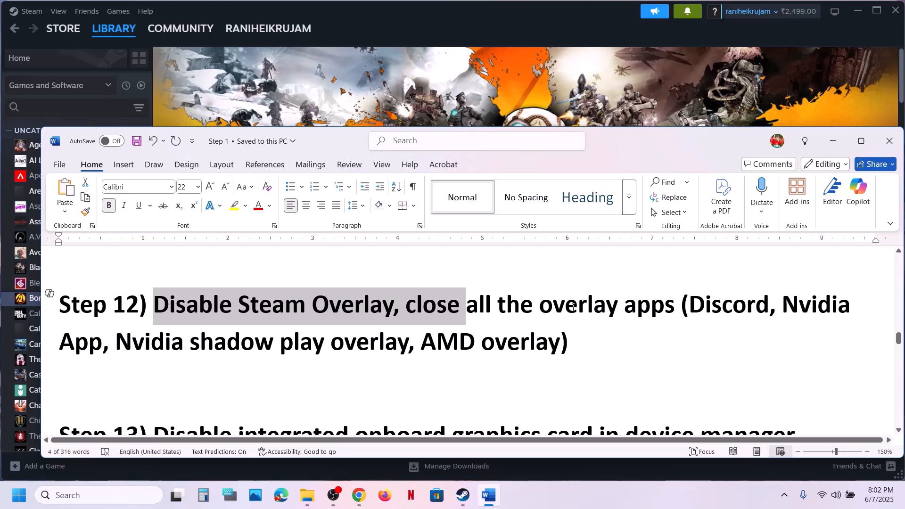
left_click_drag(691, 306, 540, 307)
left_click_drag(697, 306, 110, 354)
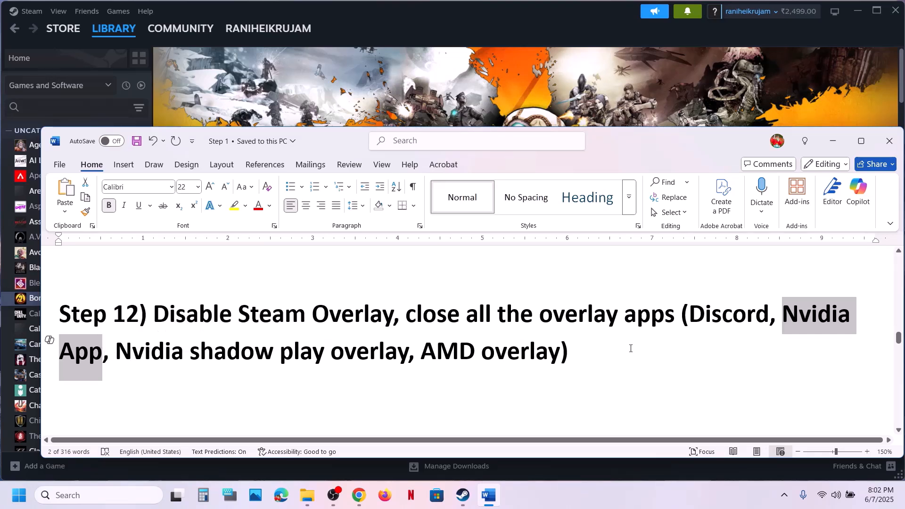
left_click_drag(450, 316, 679, 315)
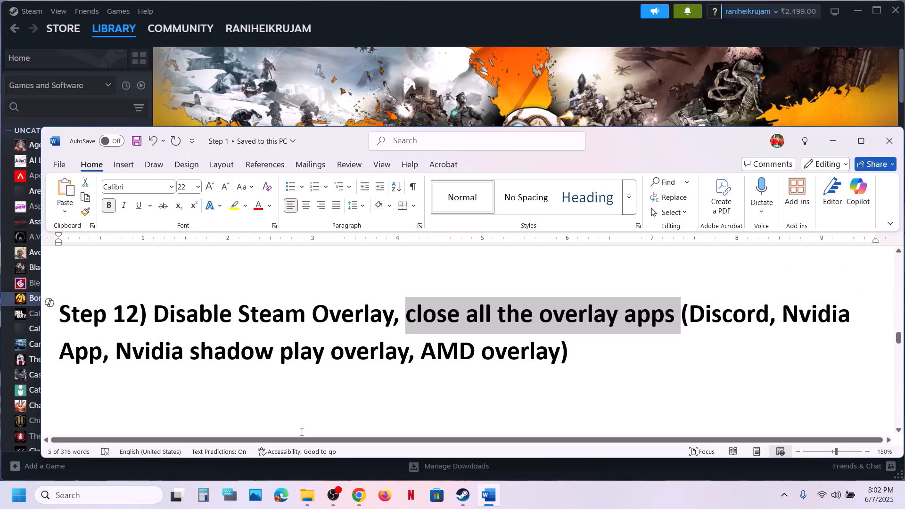
Open the NVIDIA App and complete its initial setup with Game Ready Driver, game optimization and the NVIDIA overlay enabled
left_click(130, 497)
type("nvidi")
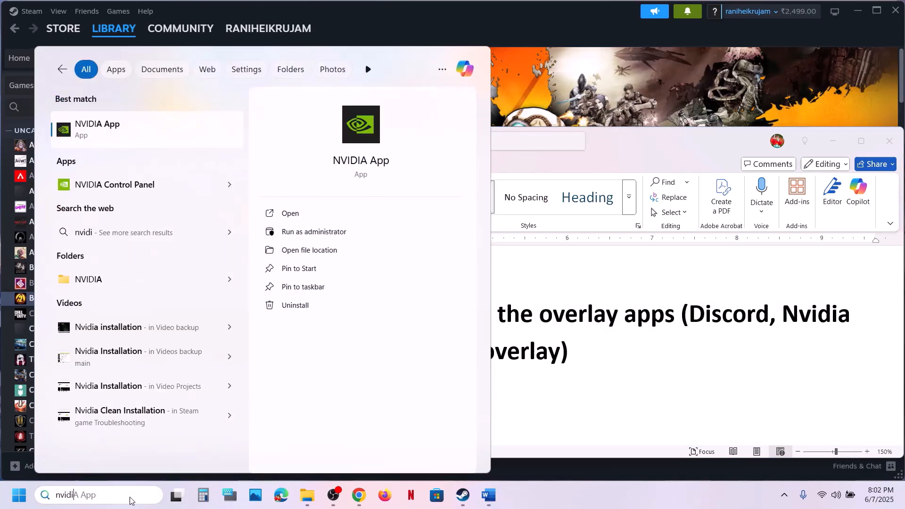
key("Return")
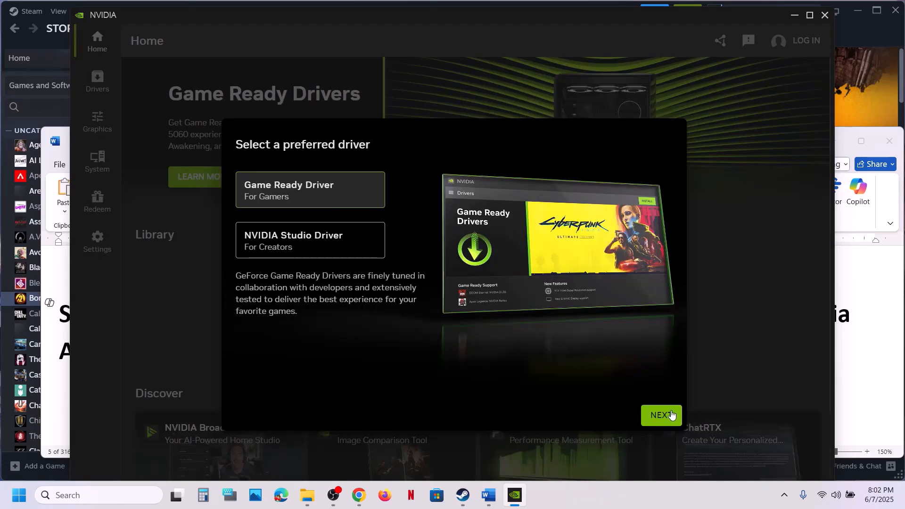
left_click(663, 413)
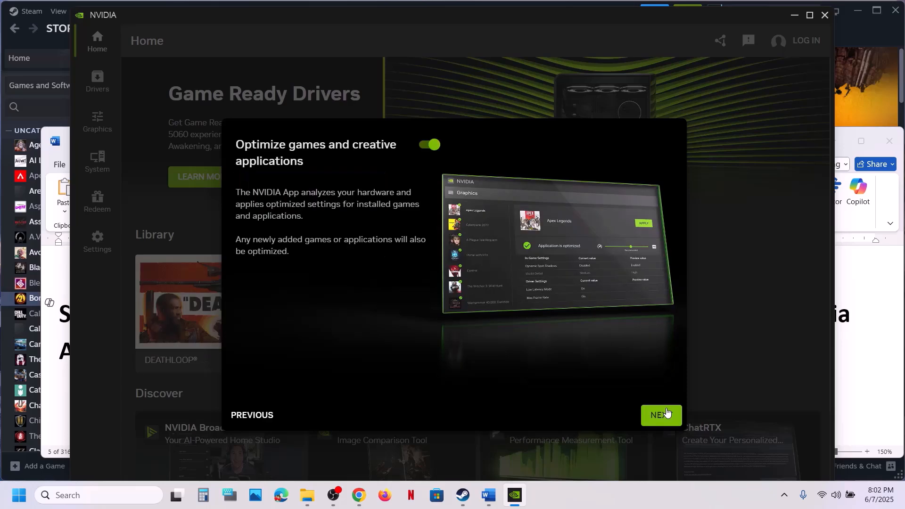
left_click(663, 414)
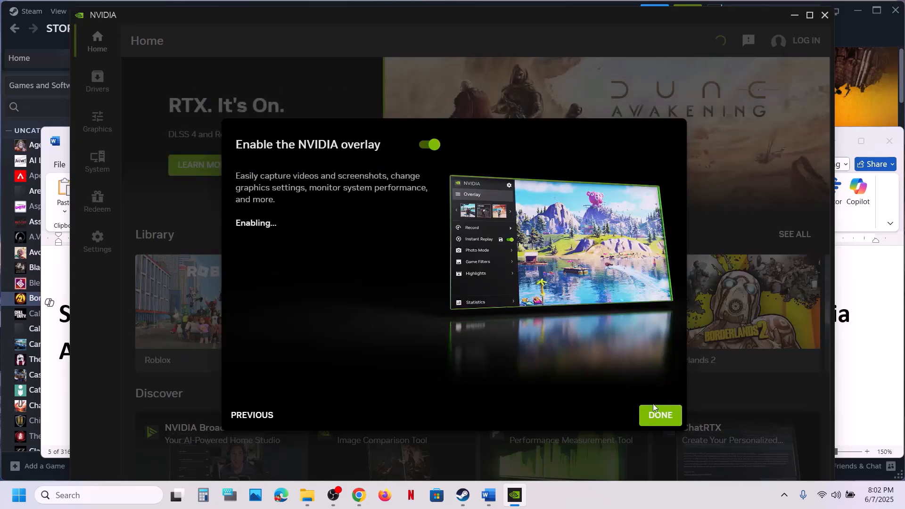
left_click(655, 412)
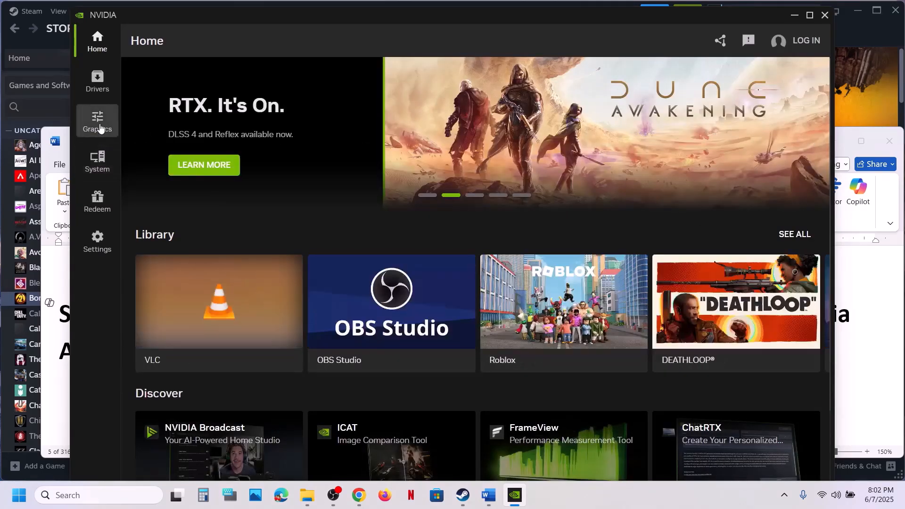
Open the Borderlands 2 program settings under Graphics, review its recommended values and program options, and close the NVIDIA App
left_click(97, 123)
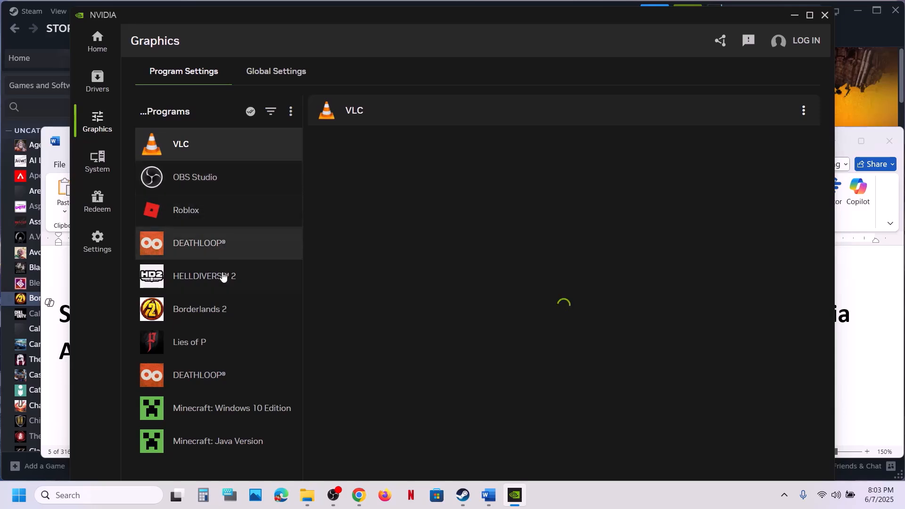
left_click(222, 306)
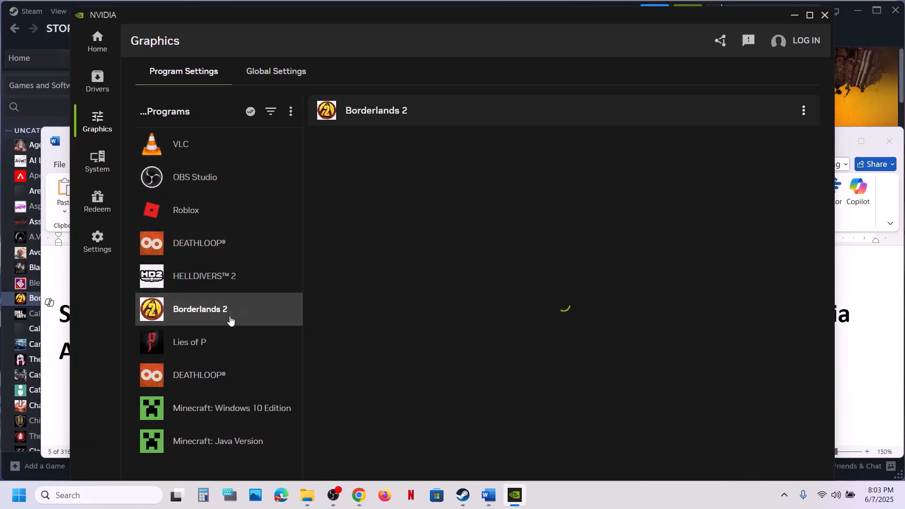
left_click(810, 17)
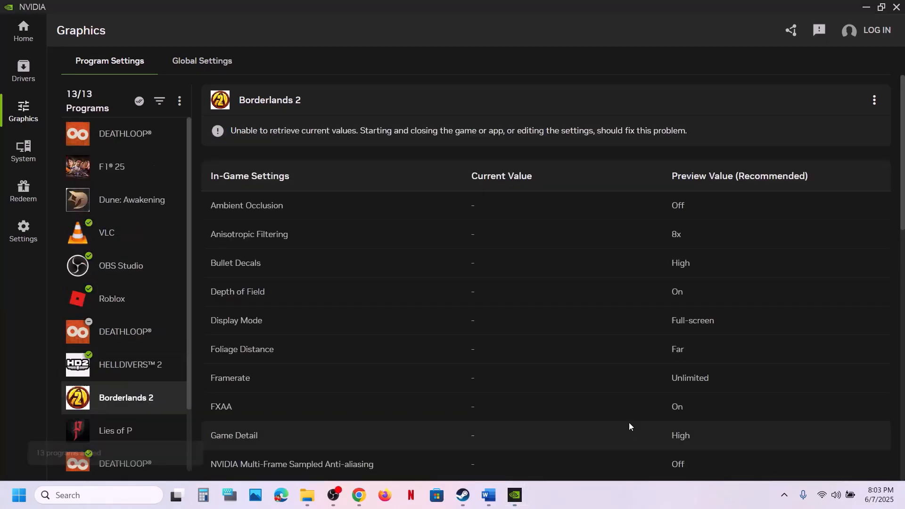
scroll(623, 415, "down", 6)
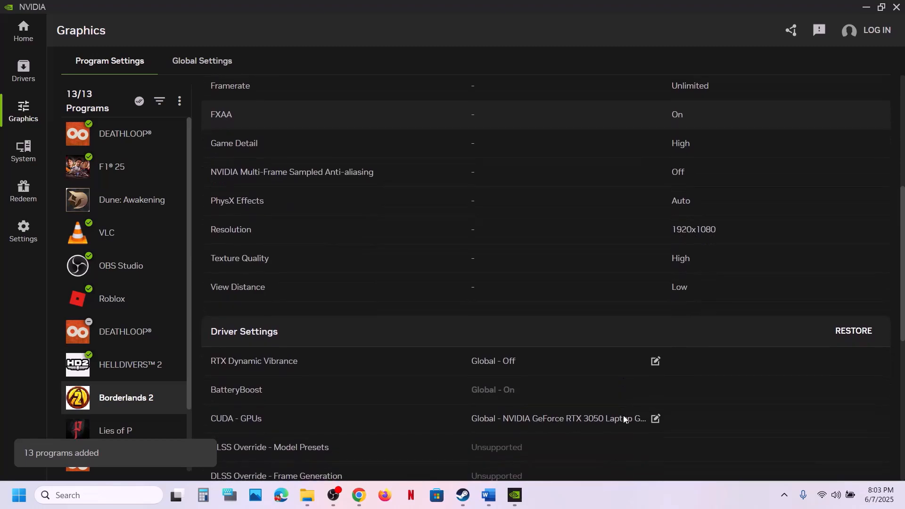
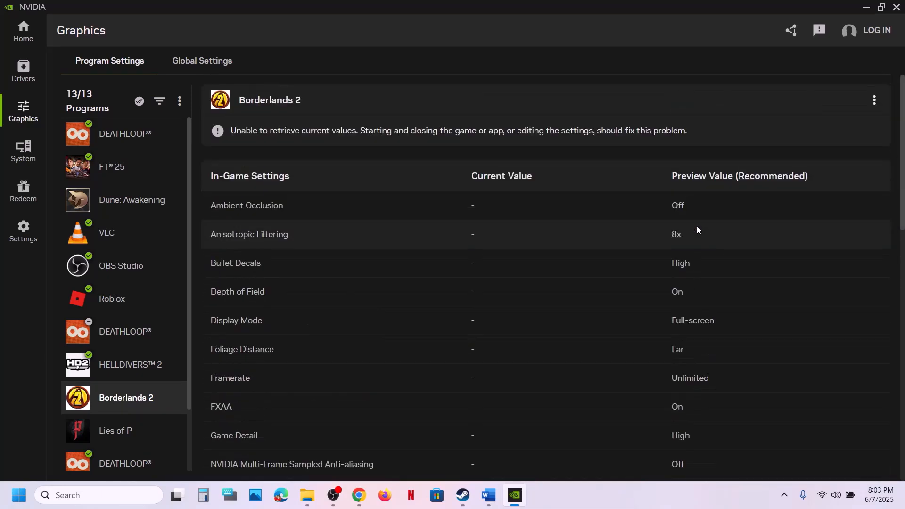
left_click(874, 100)
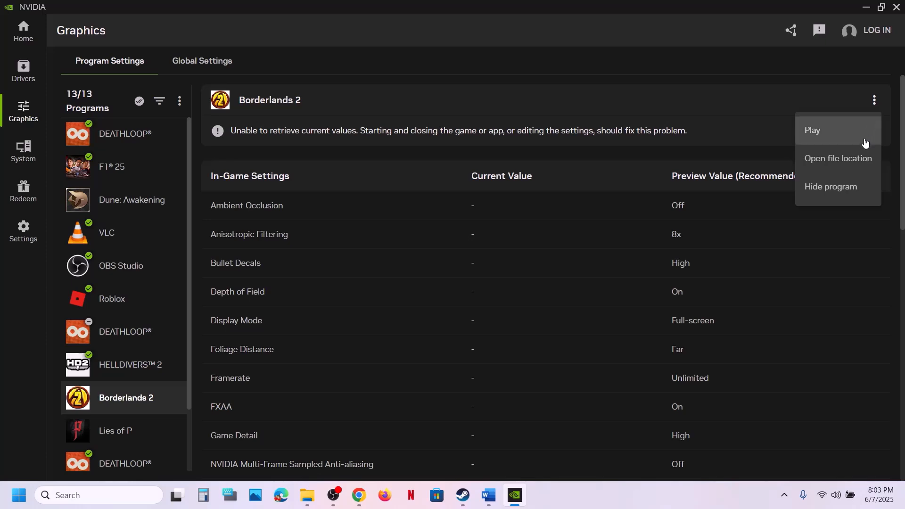
left_click(734, 100)
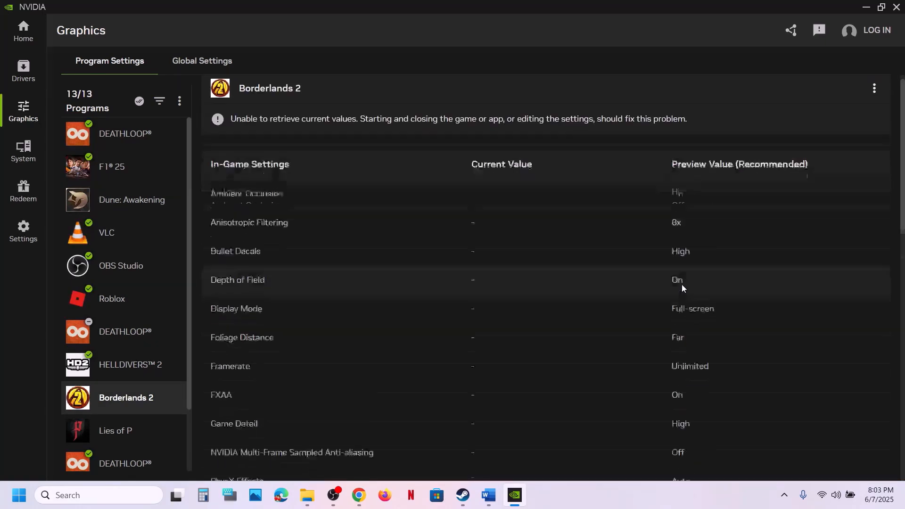
scroll(682, 284, "down", 2)
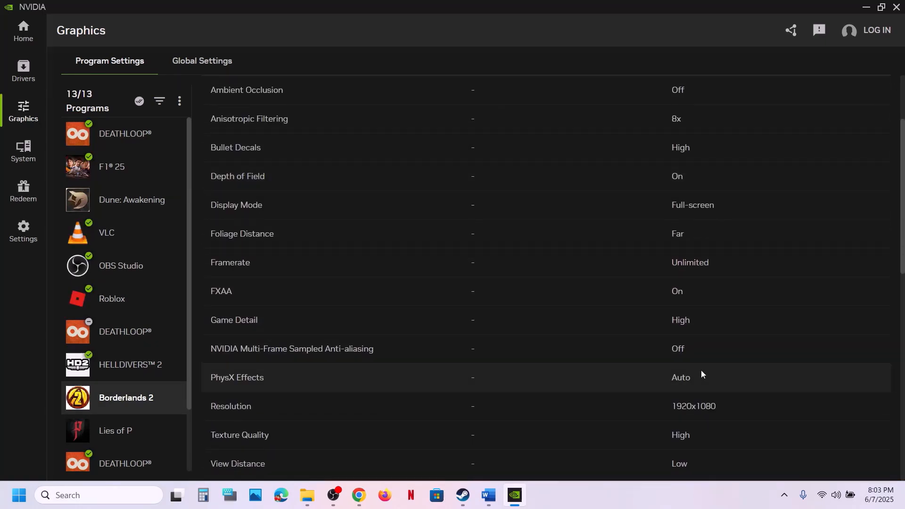
left_click(896, 7)
Read Step 13 in the Word document on disabling the integrated graphics card, and switch to Steam
scroll(461, 374, "down", 3)
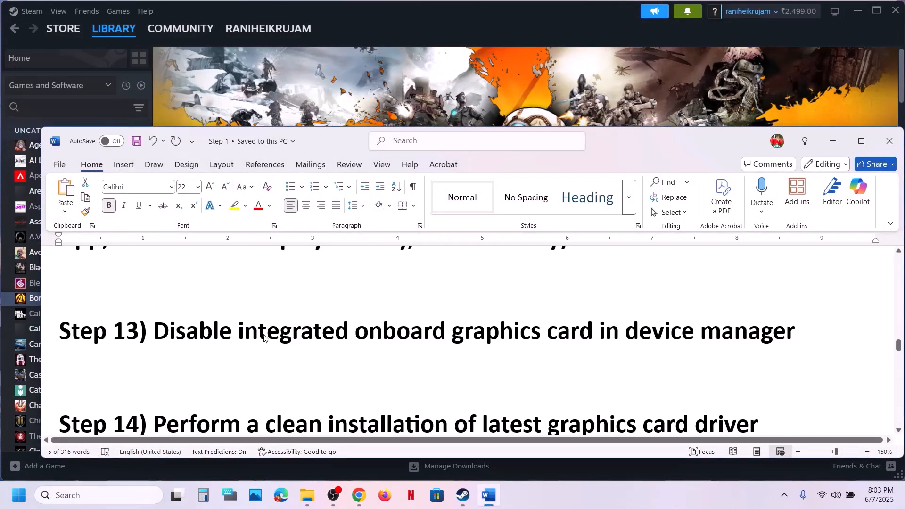
left_click_drag(264, 338, 543, 336)
left_click(474, 106)
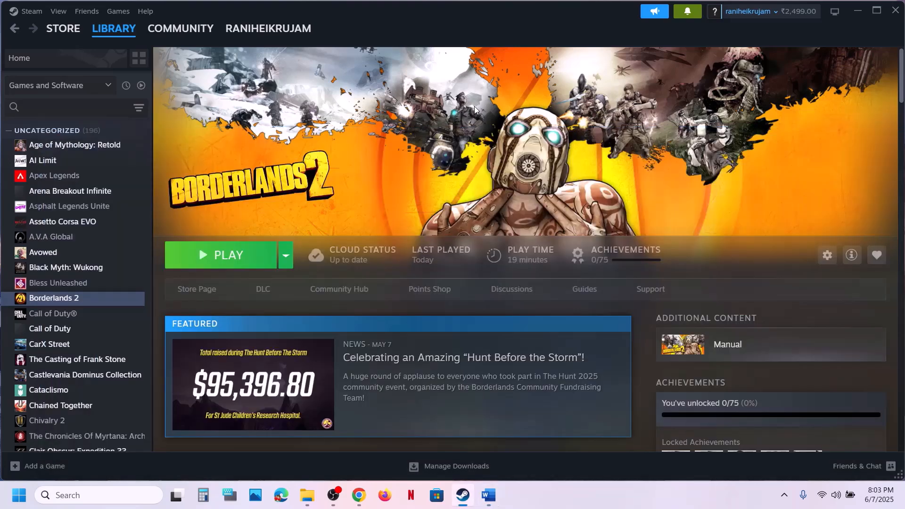
Open Device Manager, expand the display adapters and check the properties of the NVIDIA GeForce RTX 3050 Laptop GPU
right_click(10, 505)
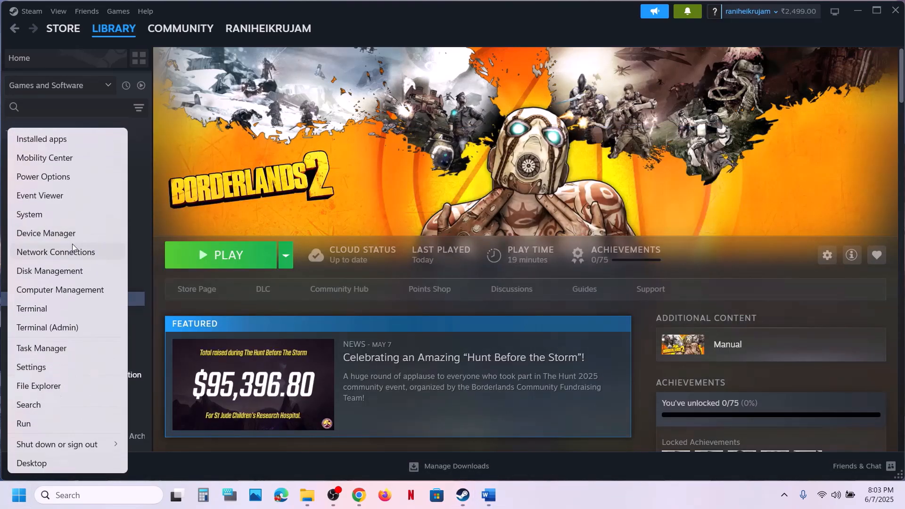
left_click(62, 237)
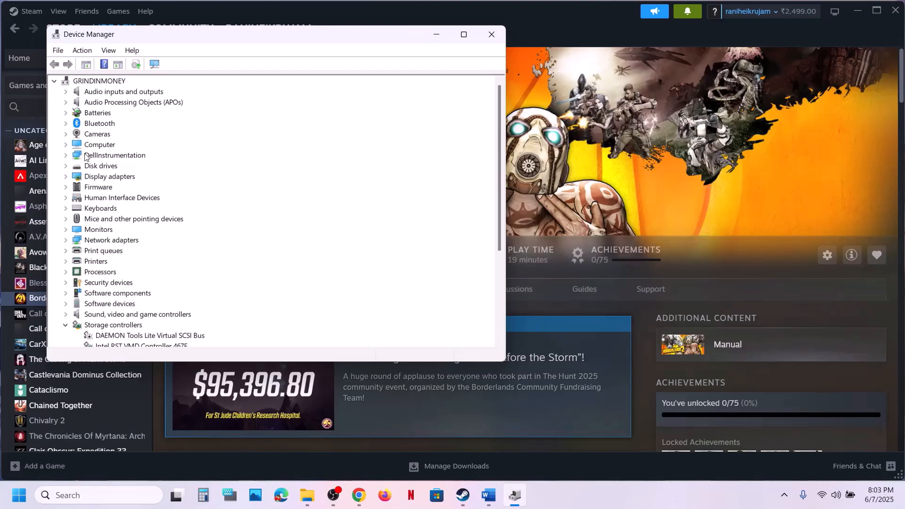
double_click(80, 179)
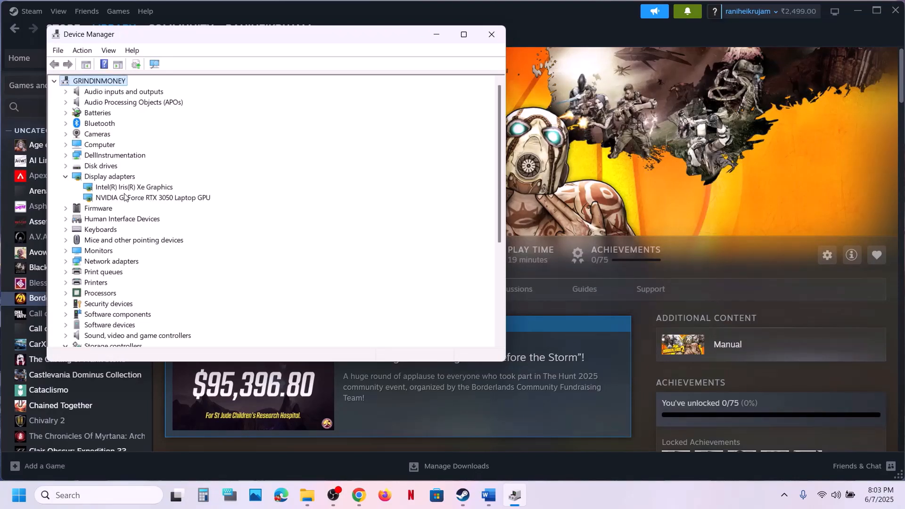
double_click(125, 198)
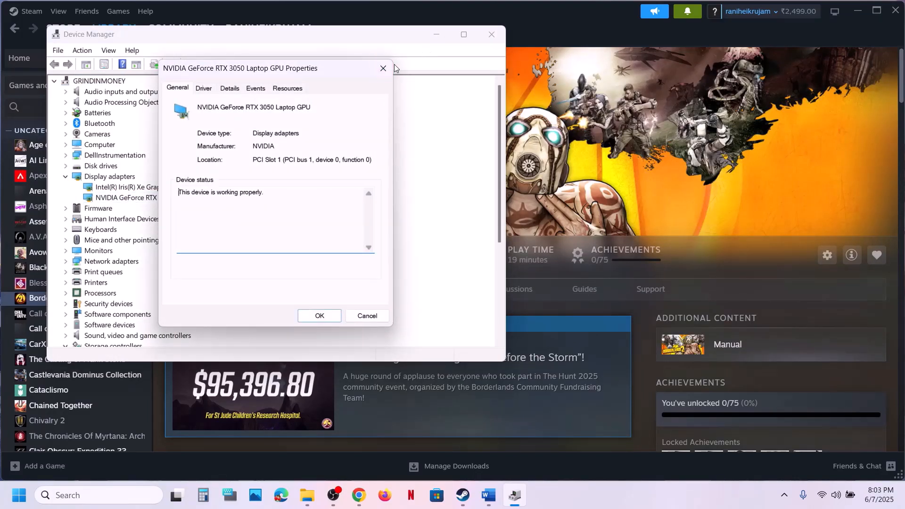
left_click(383, 69)
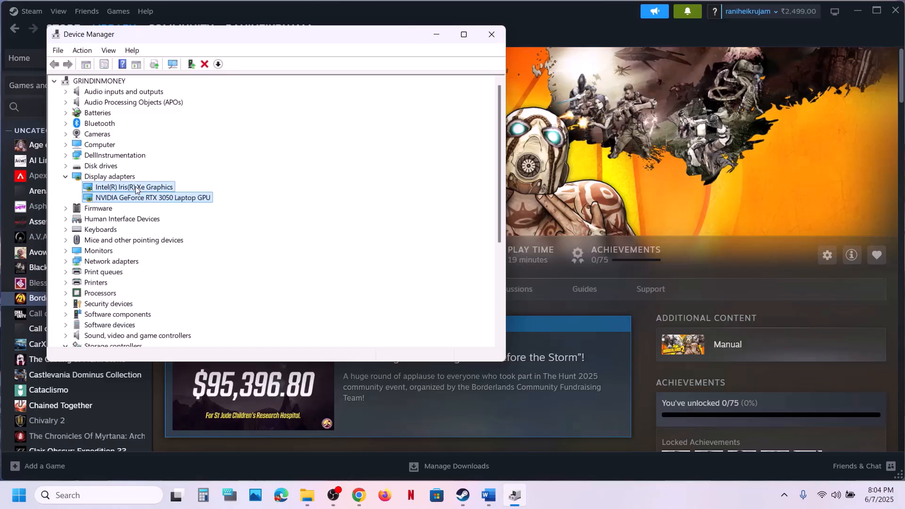
Look up the disable option for Intel Iris Xe Graphics without applying it, and close Device Manager
left_click(135, 188)
right_click(135, 189)
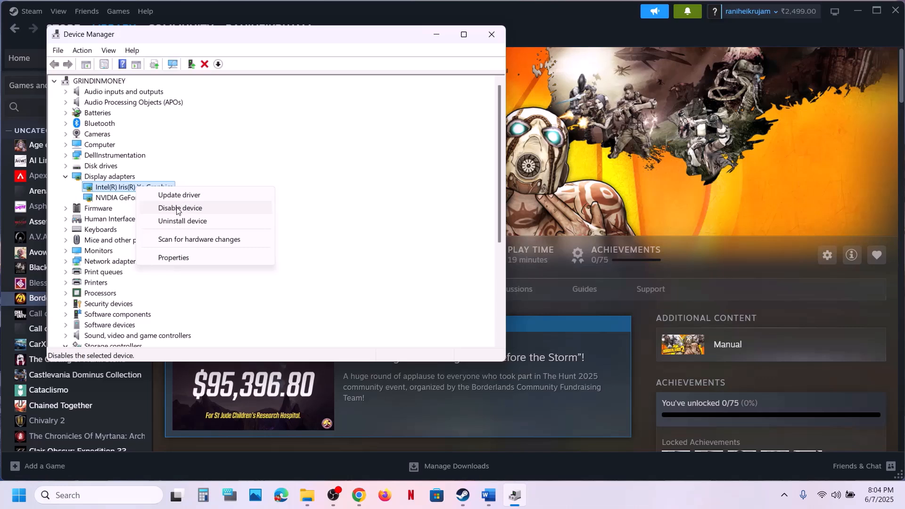
left_click(219, 156)
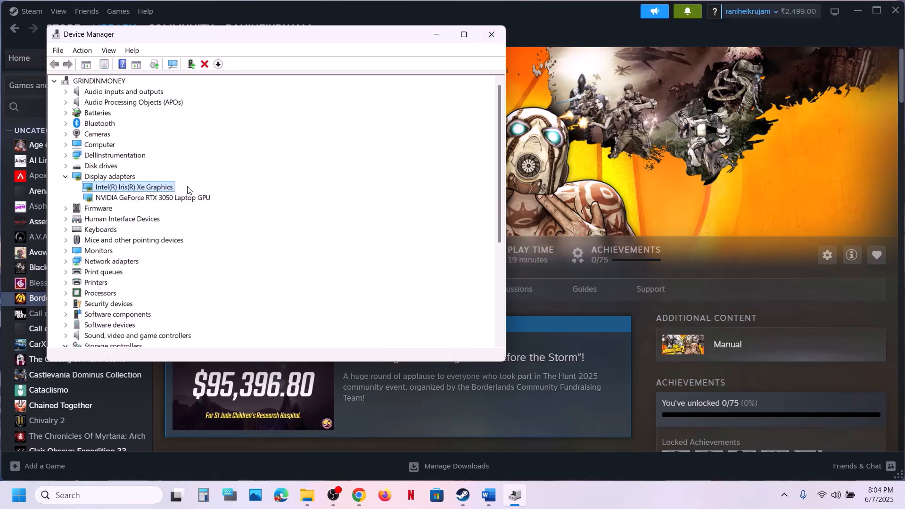
right_click(164, 189)
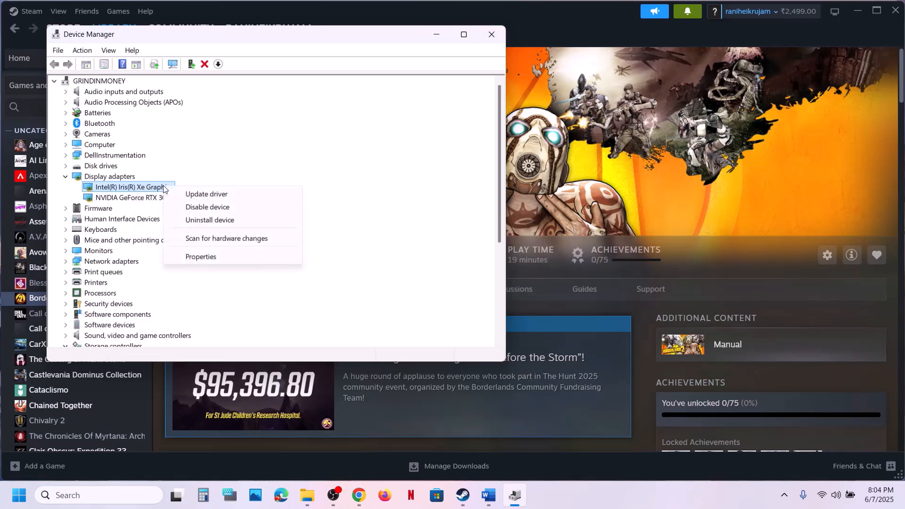
left_click(369, 118)
left_click(491, 34)
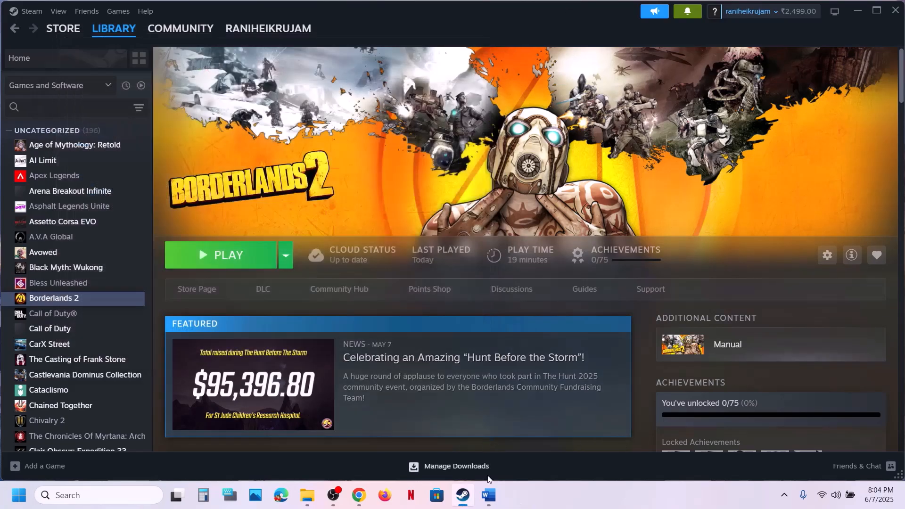
Switch to the Word document and read Step 14 on clean graphics driver installation, including the NVIDIA and AMD download links
left_click(487, 481)
scroll(431, 312, "down", 3)
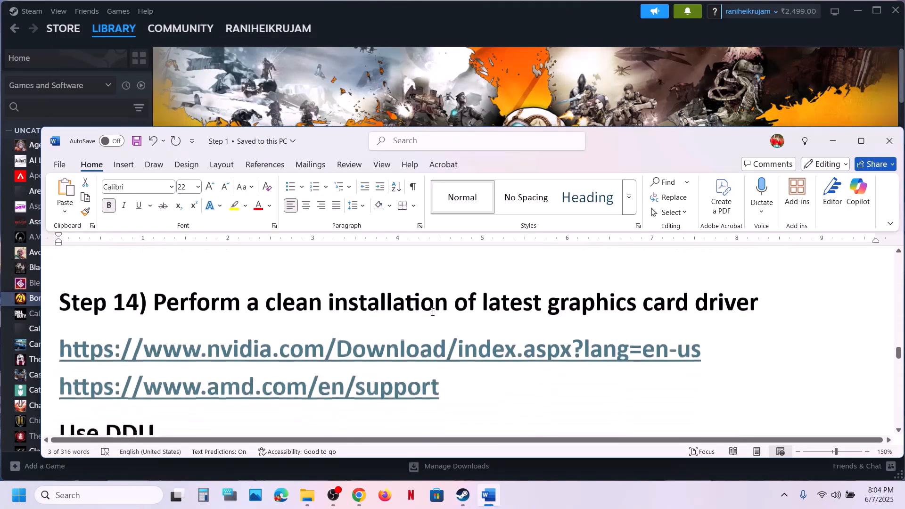
left_click_drag(195, 310, 688, 313)
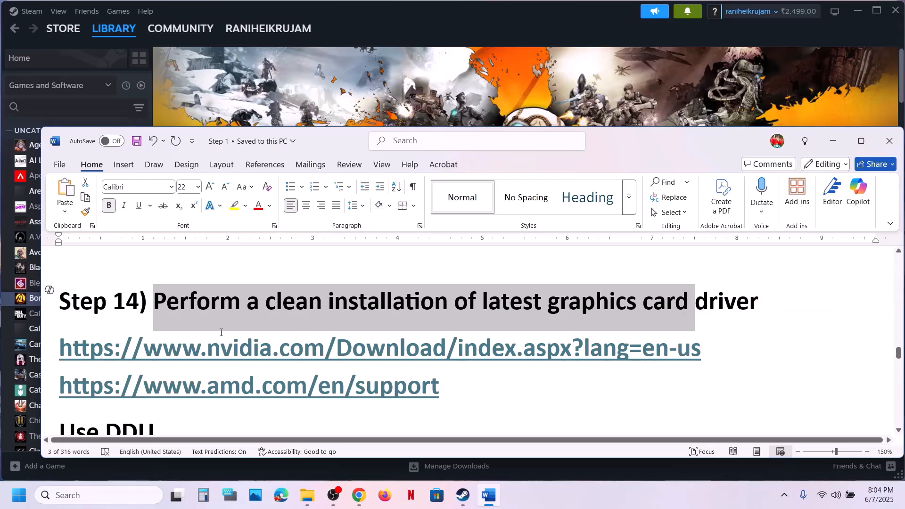
left_click_drag(182, 350, 571, 350)
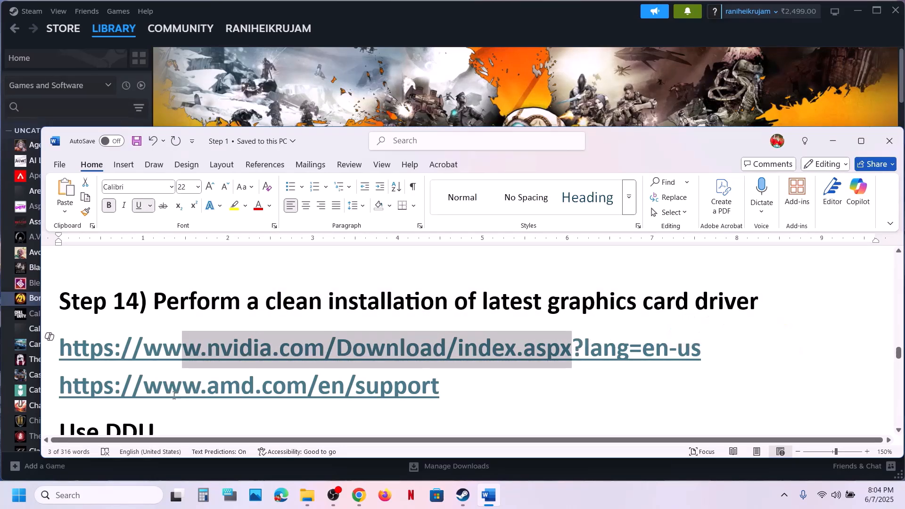
left_click_drag(164, 387, 393, 391)
left_click_drag(182, 350, 431, 351)
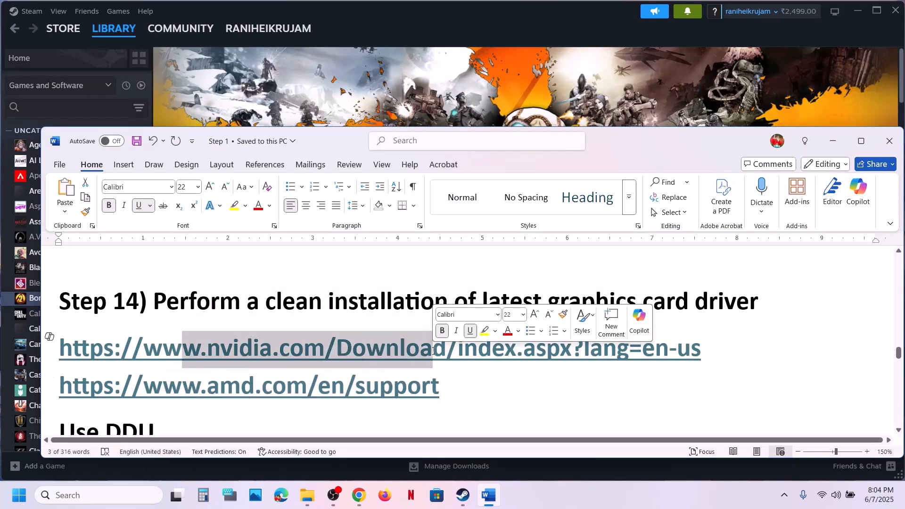
Switch to the NVIDIA drivers page in Chrome and search for the GeForce RTX 3050 Laptop GPU driver for Windows 11 in English (US)
left_click(595, 490)
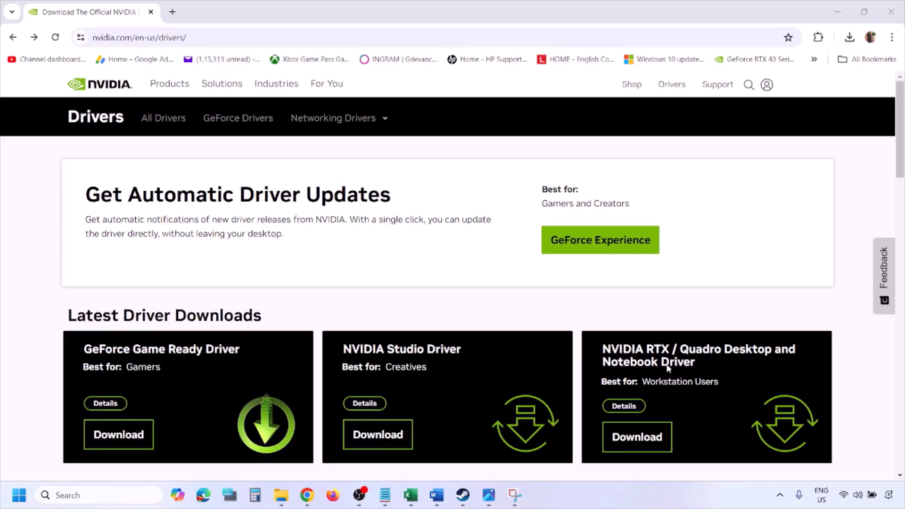
scroll(211, 288, "down", 8)
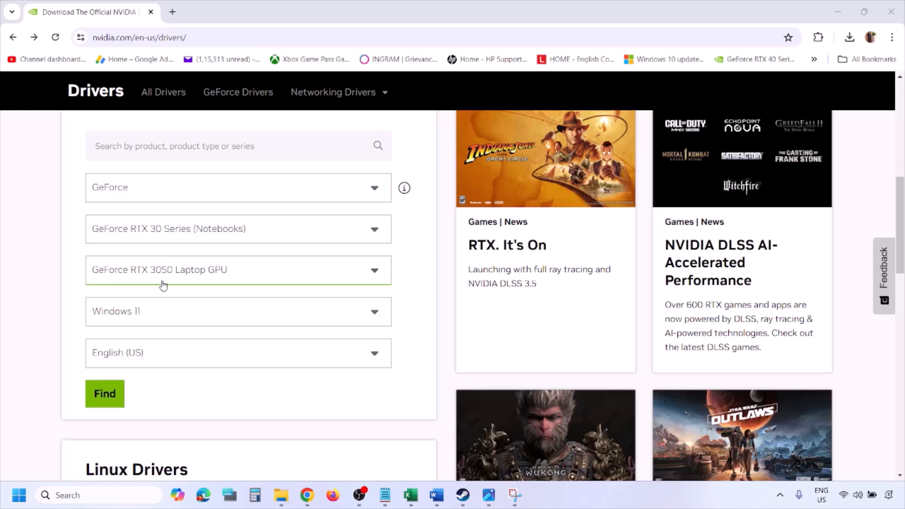
left_click(149, 315)
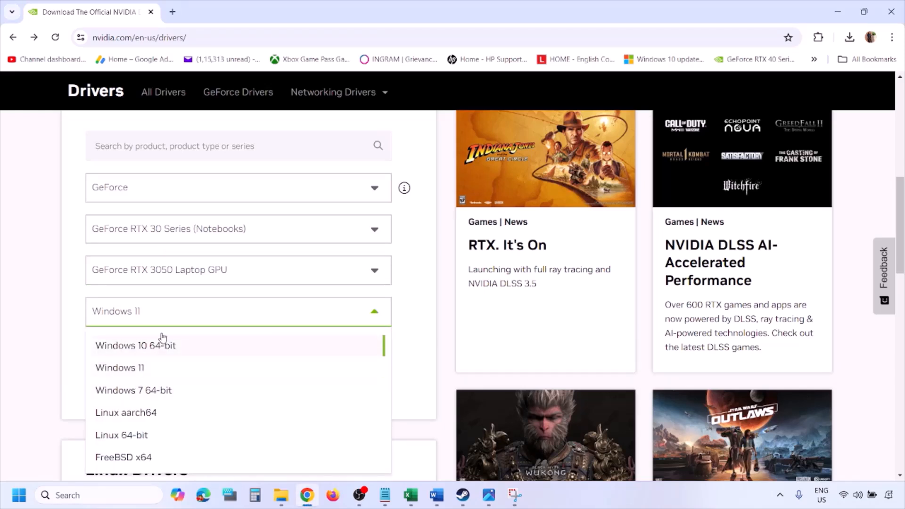
left_click(132, 370)
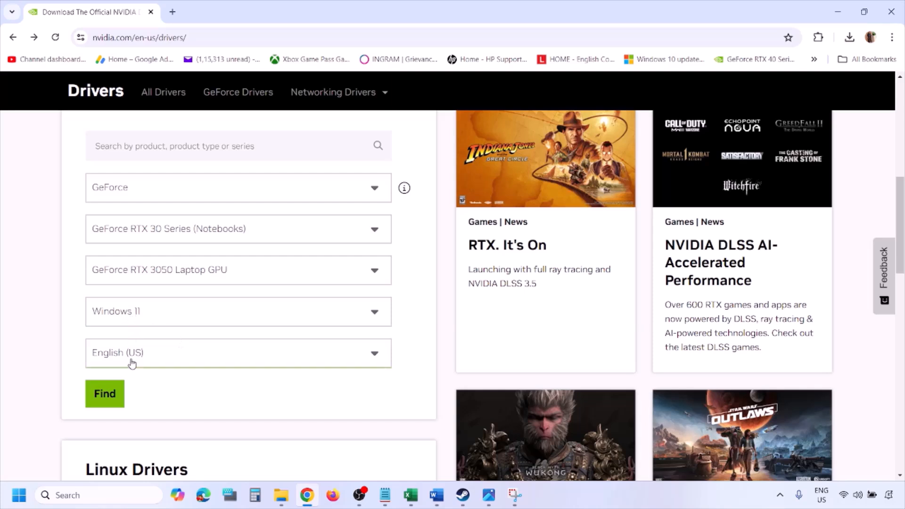
left_click(108, 395)
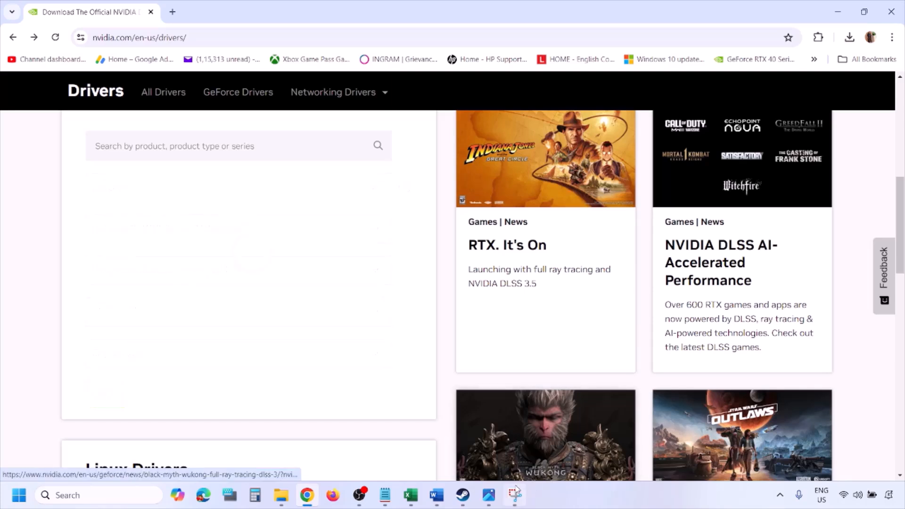
Switch to Photos, review 1.png through 5.png on downloading and clean-installing the Game Ready Driver, and bring up the Windows restart option
left_click(489, 496)
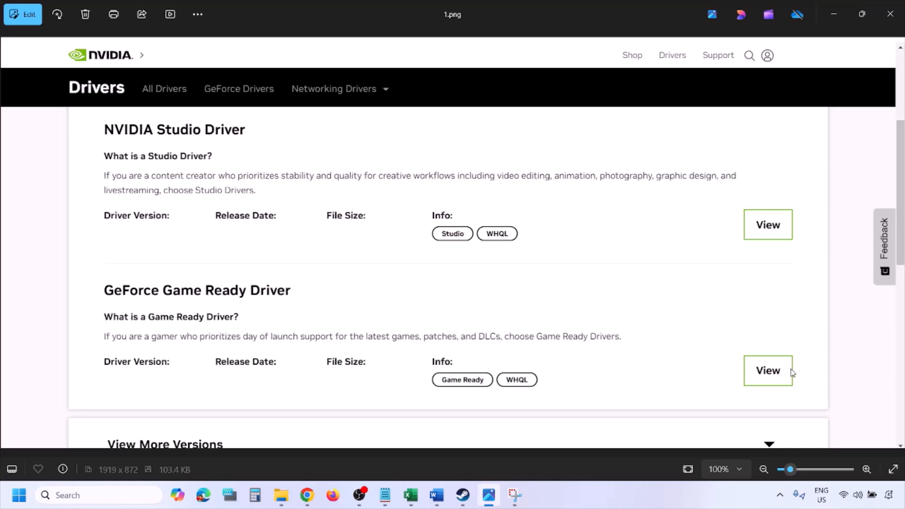
key("Right")
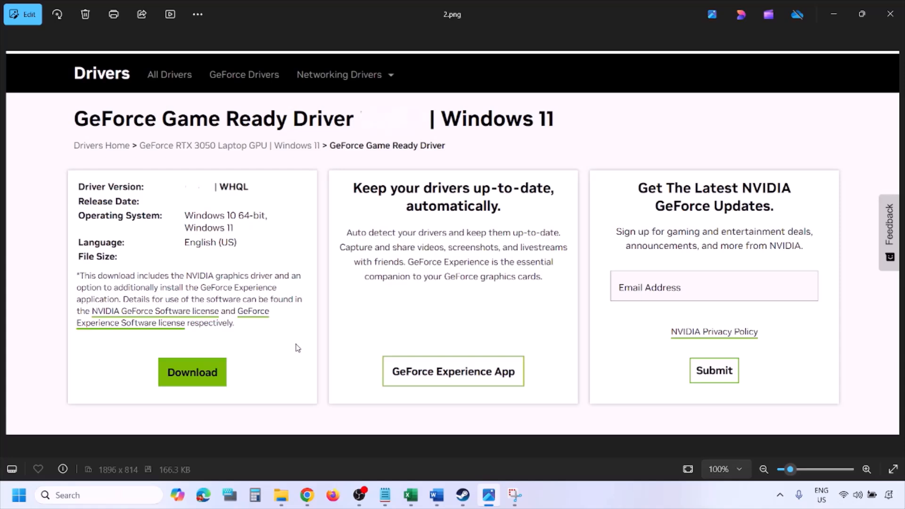
key("Right")
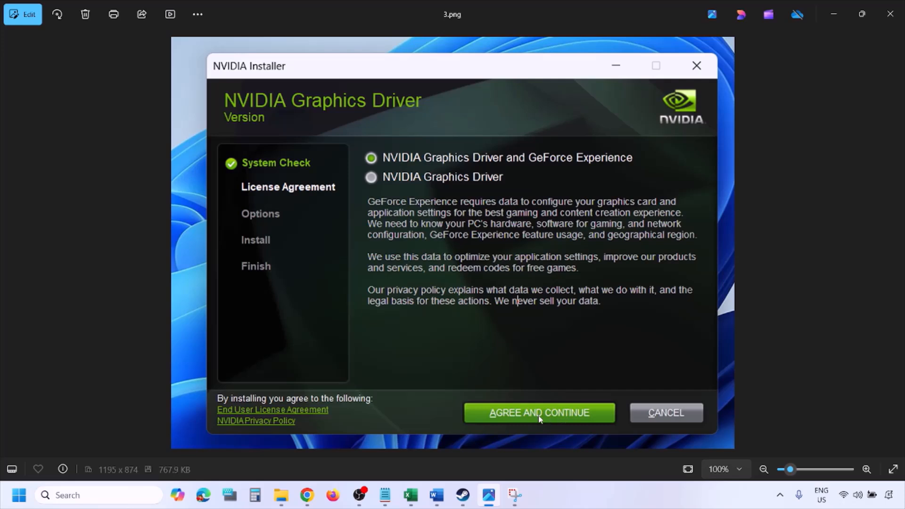
key("Right")
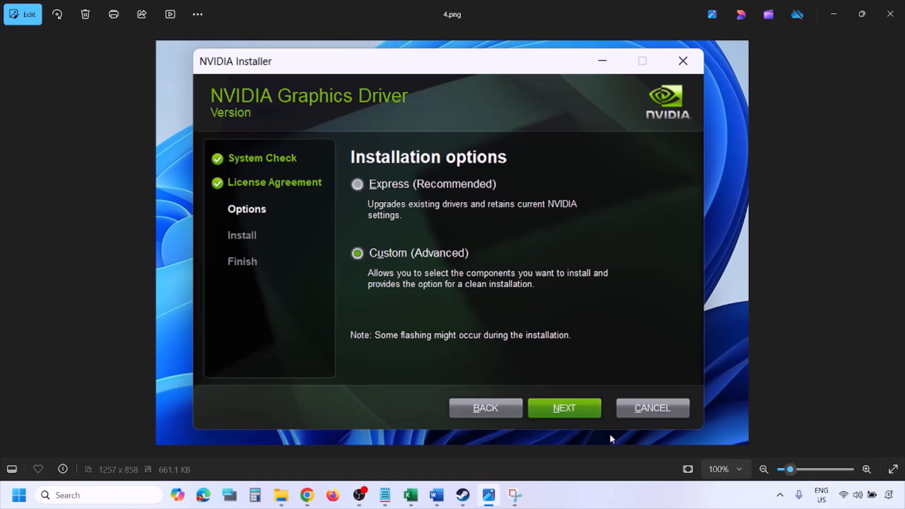
key("Right")
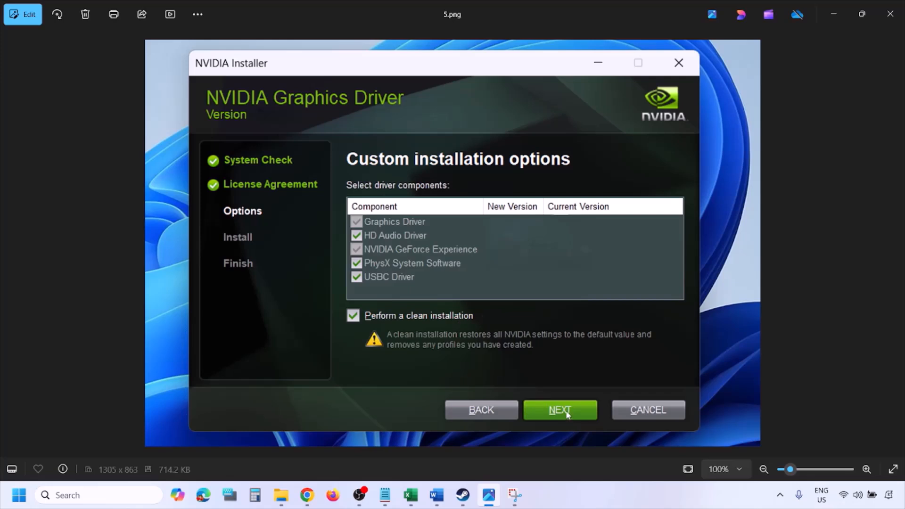
left_click(19, 495)
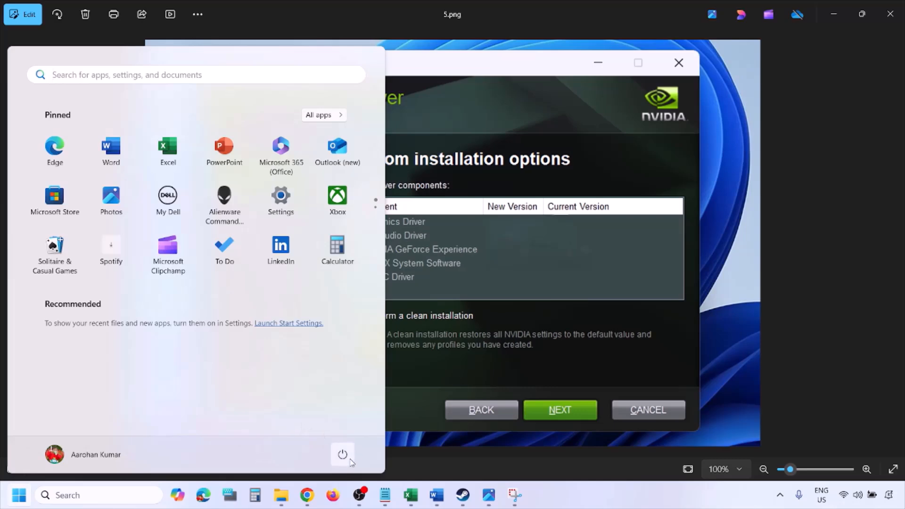
left_click(348, 459)
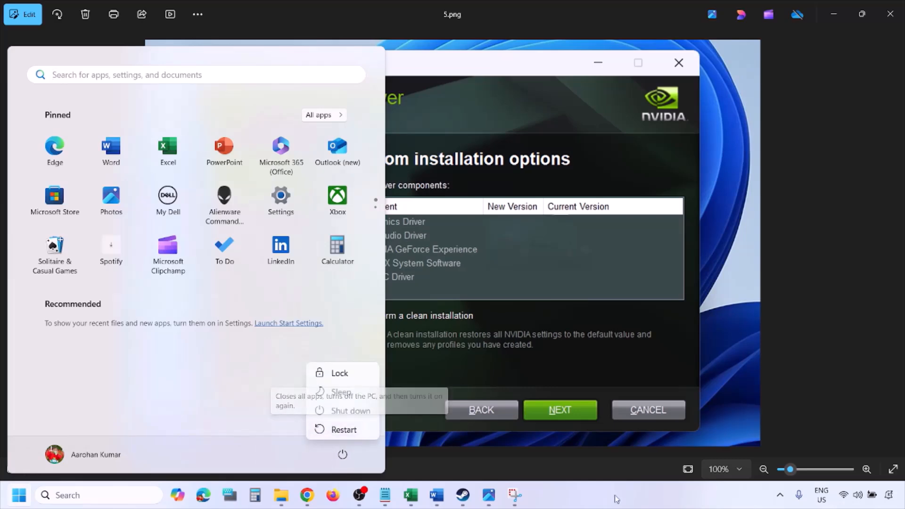
Return to the Word document and read the Use DDU note under Step 14
key("Right")
key("Right")
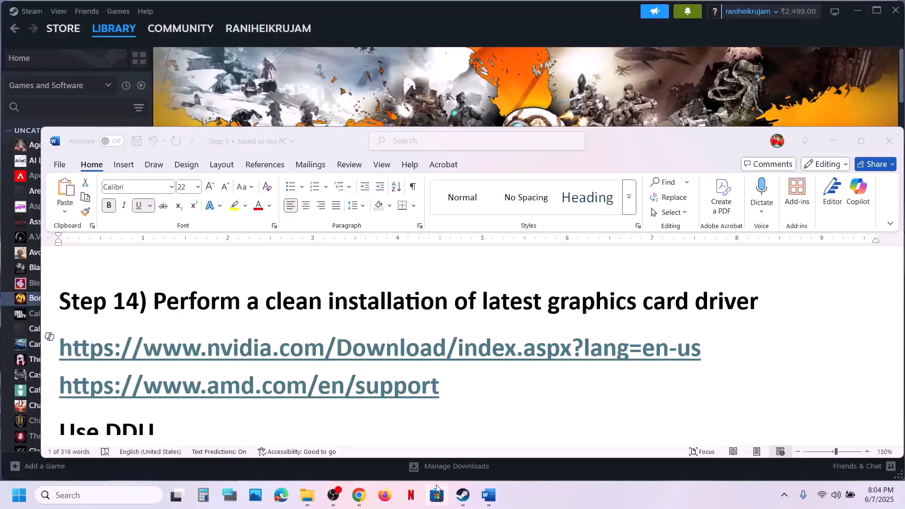
scroll(395, 368, "down", 2)
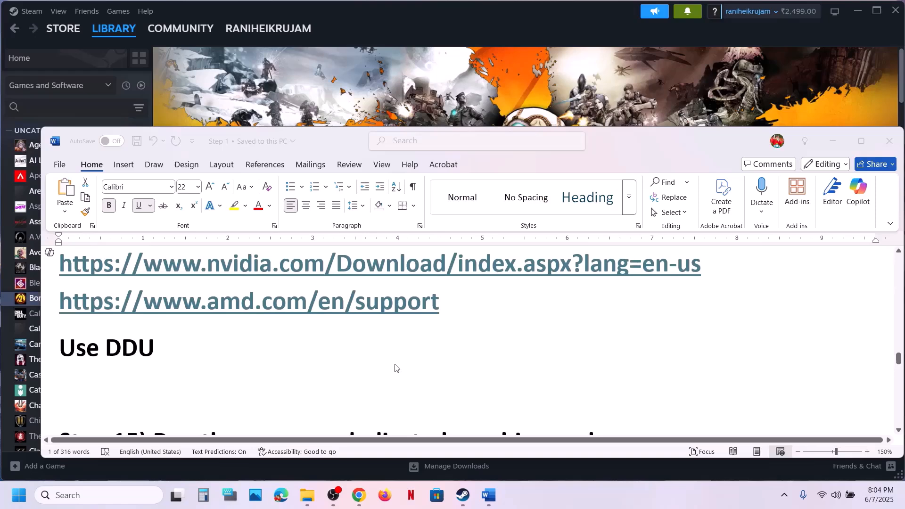
left_click(176, 345)
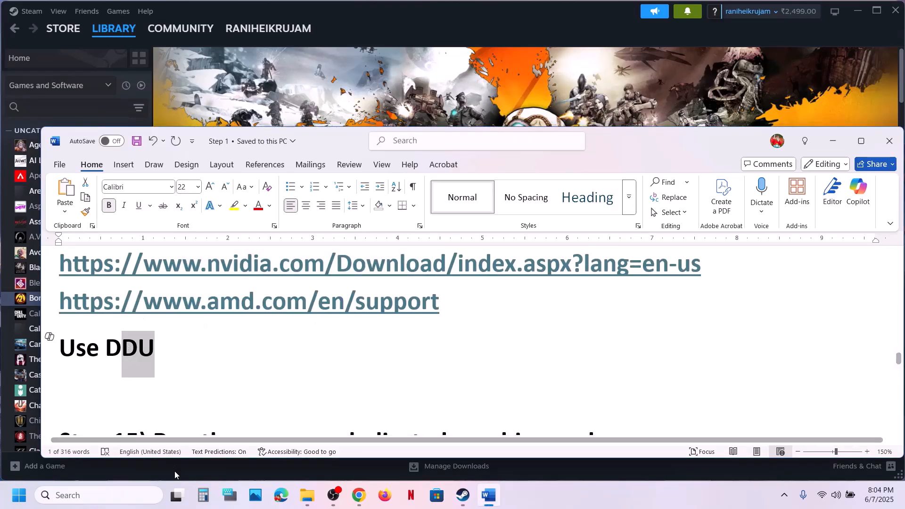
Search Windows for Display Driver Uninstaller, launch it with permission to make changes, and dismiss its update and Safe Mode prompts
left_click(116, 496)
type("is")
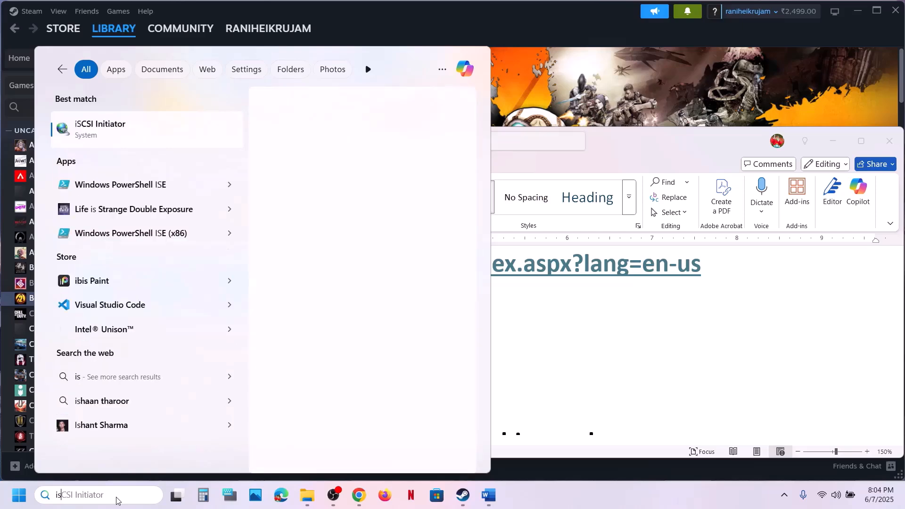
key("BackSpace")
key("BackSpace")
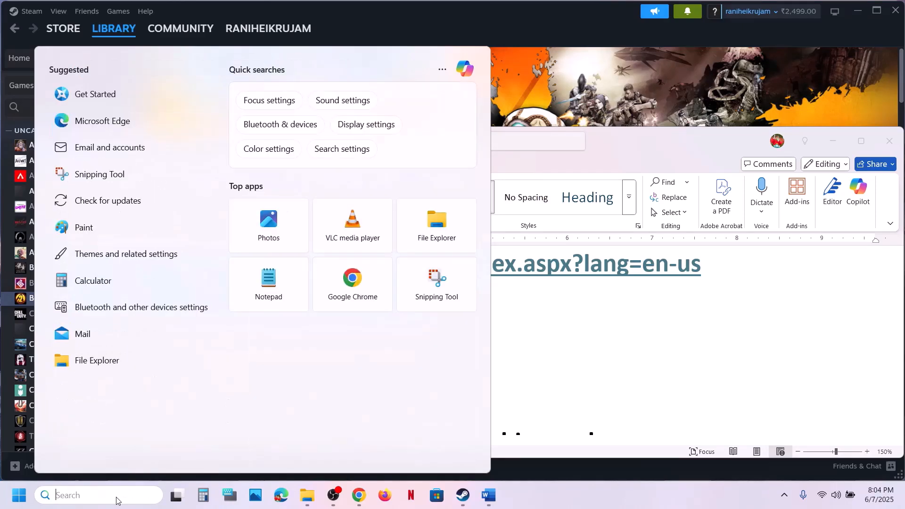
type("display")
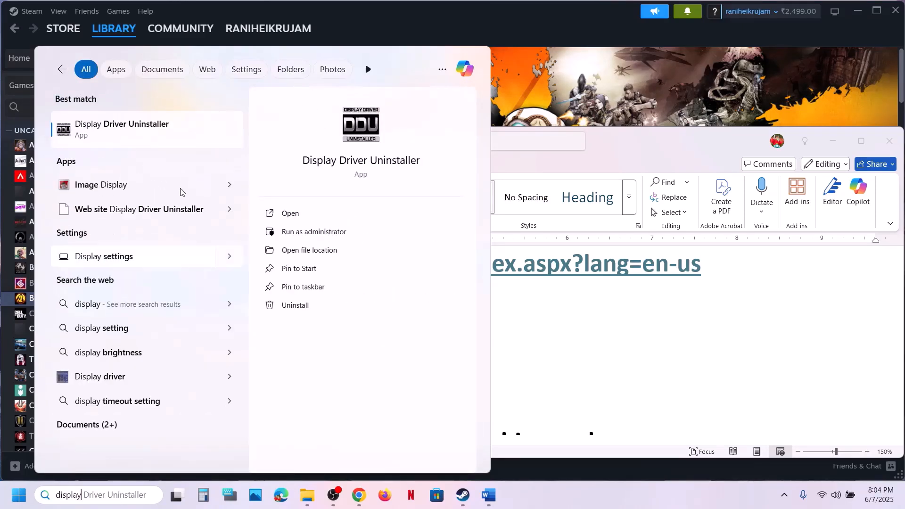
left_click(131, 145)
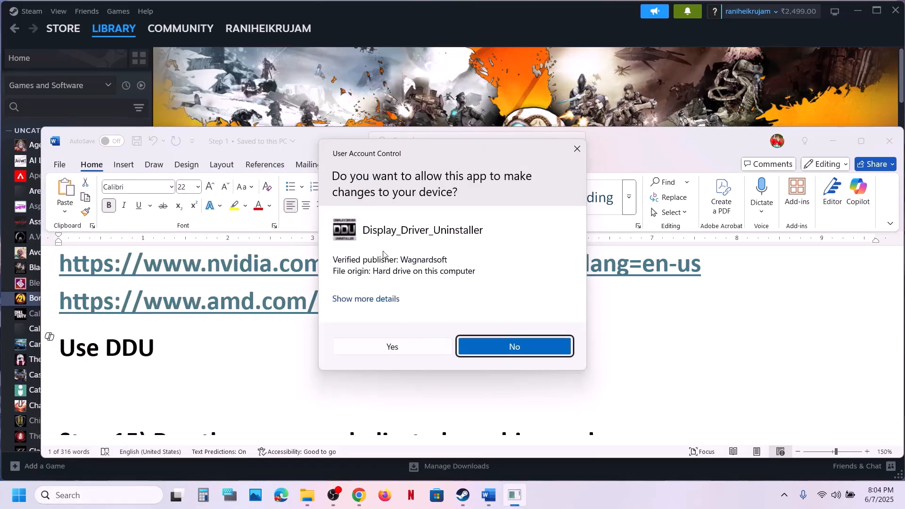
left_click(411, 354)
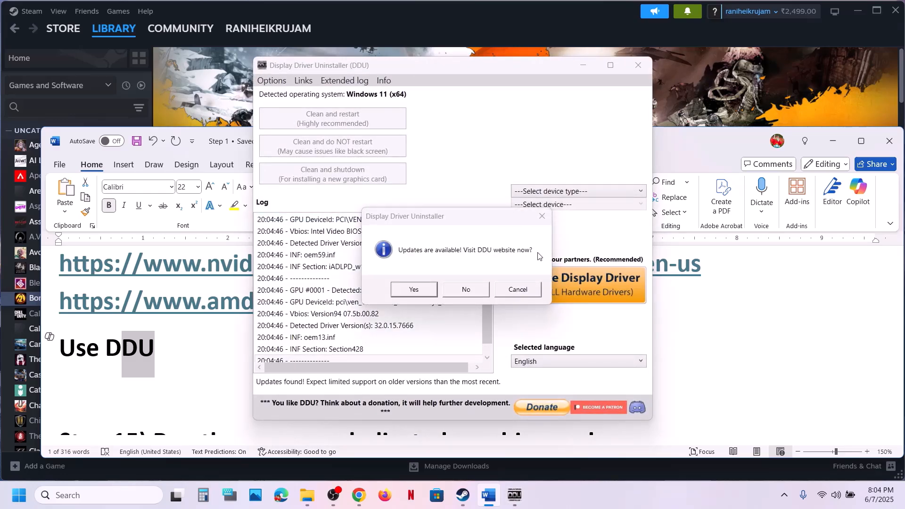
left_click(518, 289)
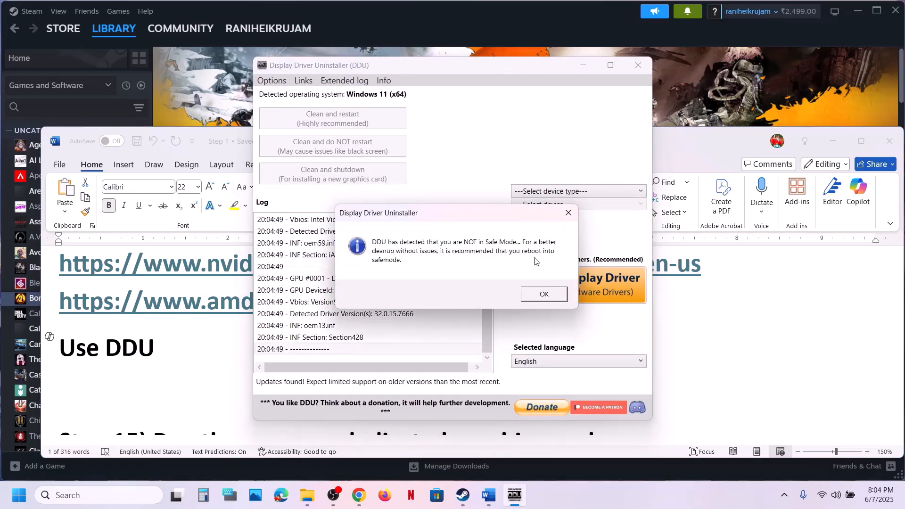
left_click(536, 291)
Select GPU as the device type and NVIDIA as the device, check the Clean and restart option, and close DDU without cleaning
left_click(559, 190)
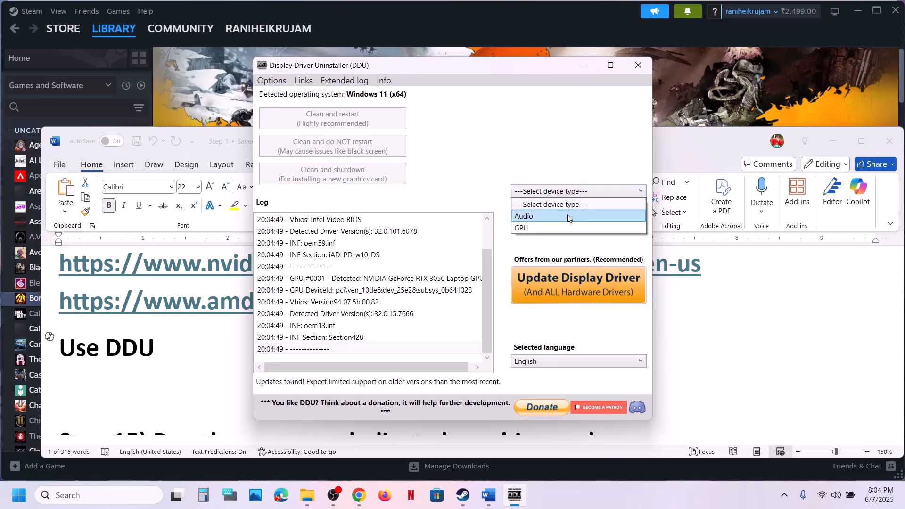
left_click(547, 226)
left_click(557, 208)
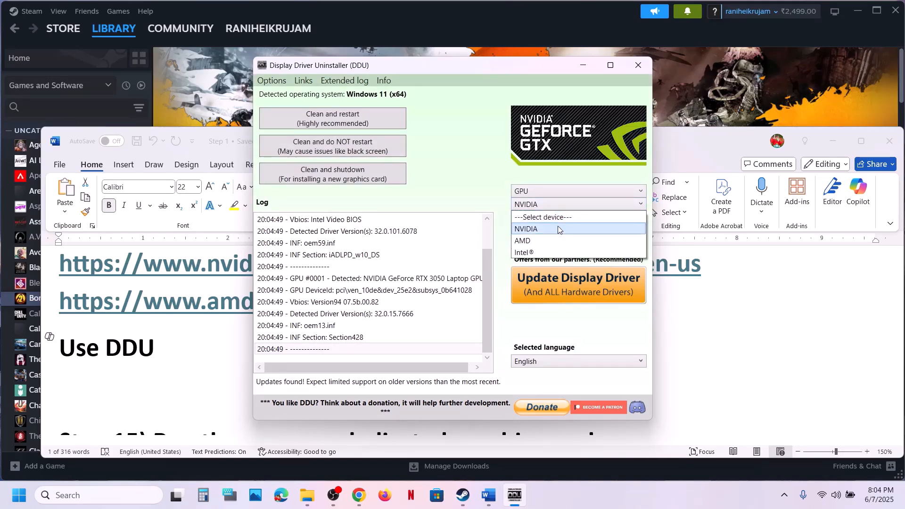
left_click(556, 226)
left_click(553, 208)
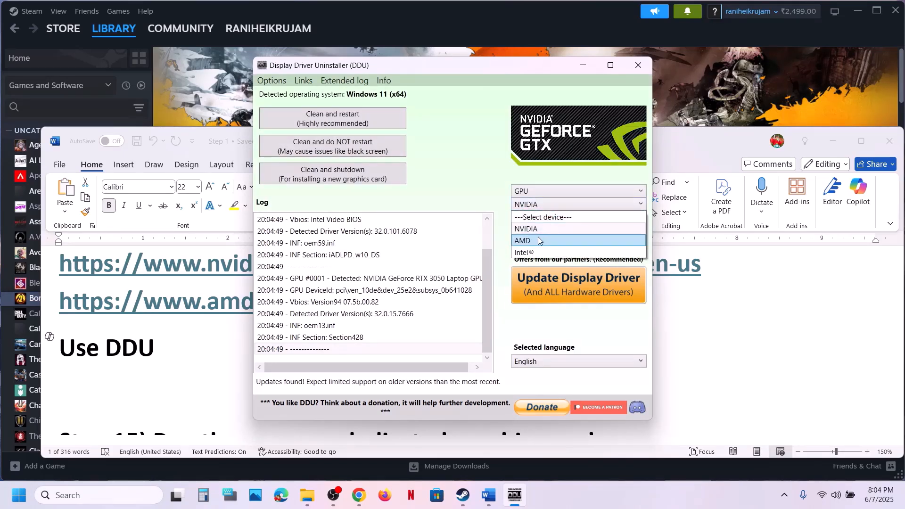
left_click(475, 188)
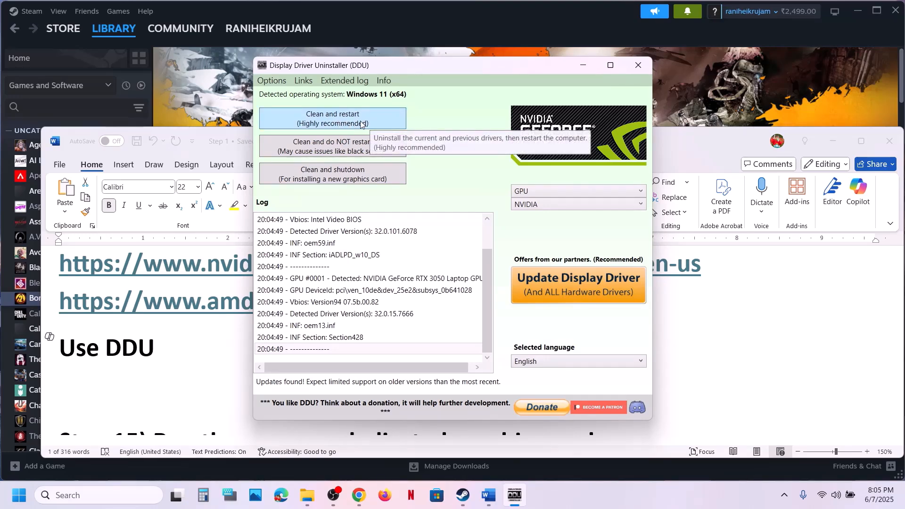
left_click(639, 65)
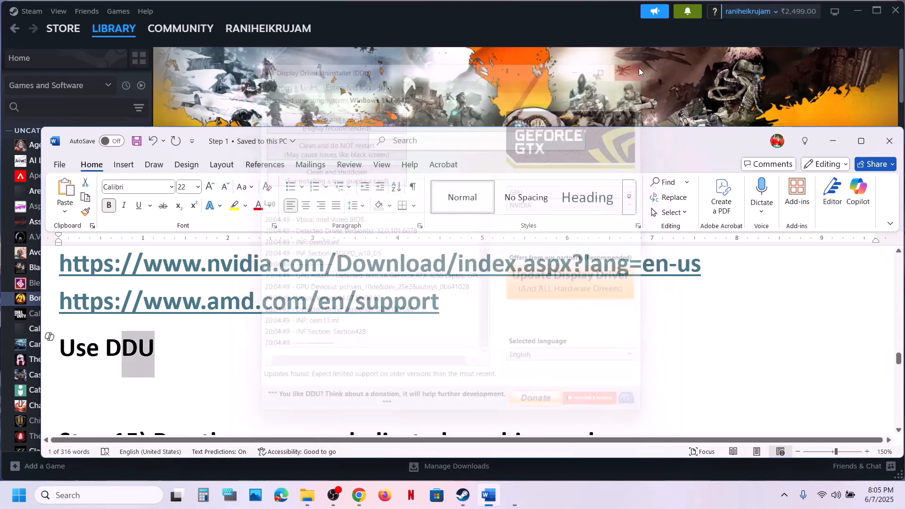
Review the NVIDIA and AMD driver links in Step 14 and continue to Step 15 on using the dedicated graphics card
scroll(363, 322, "up", 1)
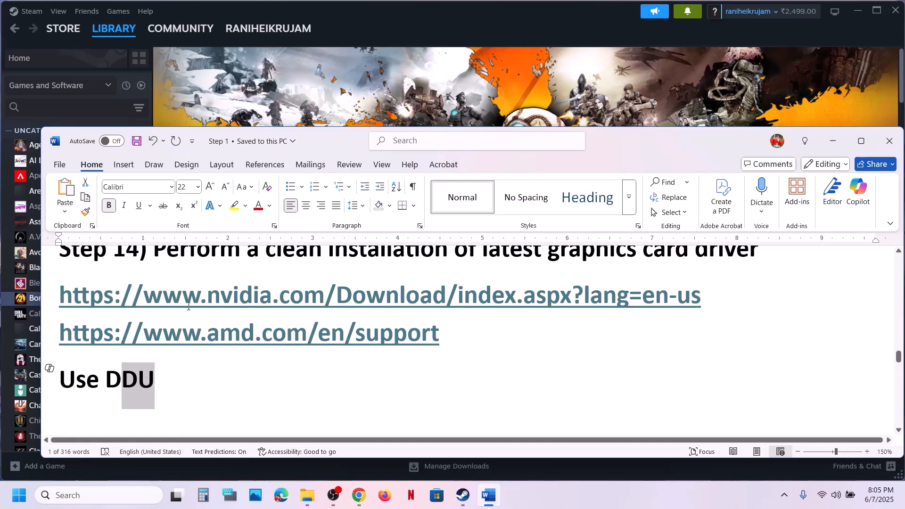
left_click_drag(184, 301, 372, 303)
left_click_drag(201, 335, 363, 333)
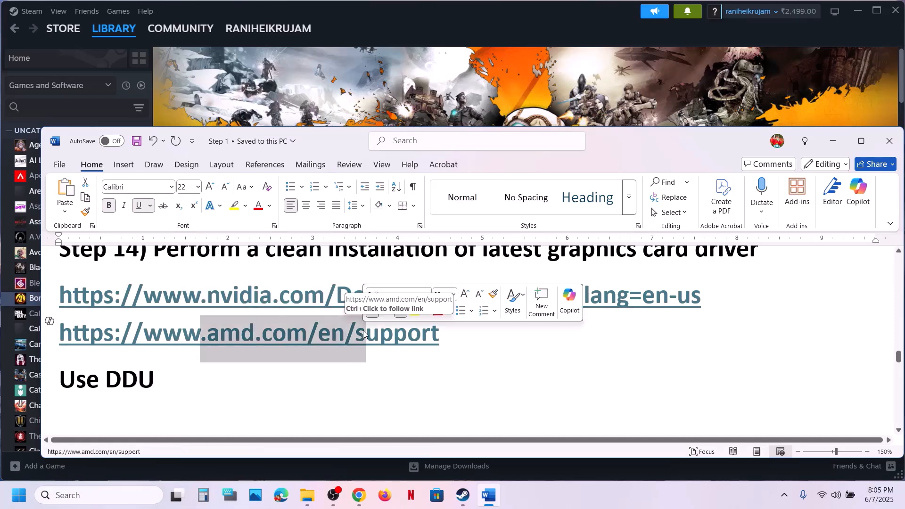
left_click_drag(231, 289, 412, 326)
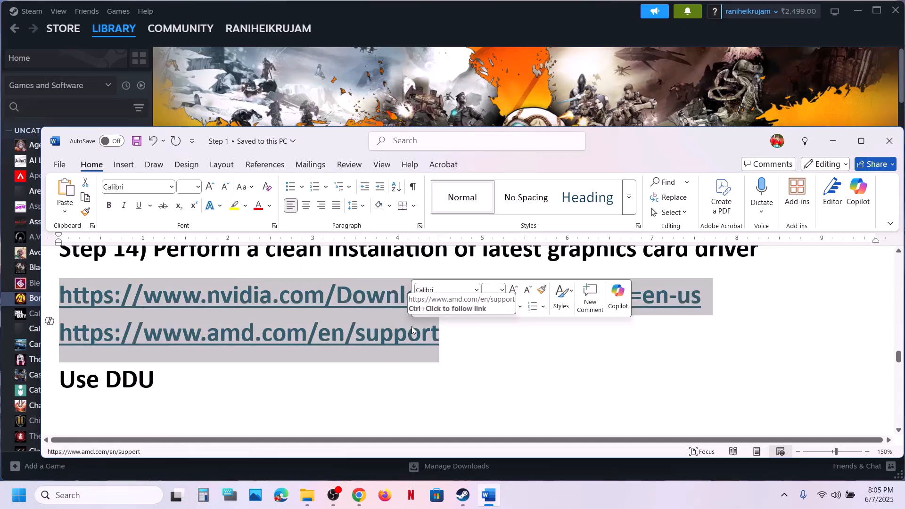
scroll(412, 327, "down", 2)
scroll(411, 326, "down", 3)
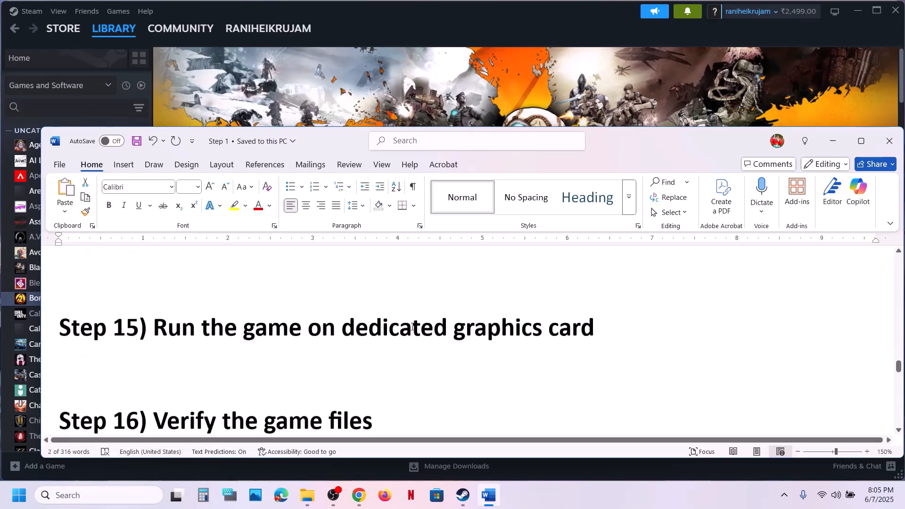
Copy the word "graphics" from Step 15, search Windows for it, and open the Graphics settings
double_click(469, 322)
key("ctrl+c")
left_click(122, 496)
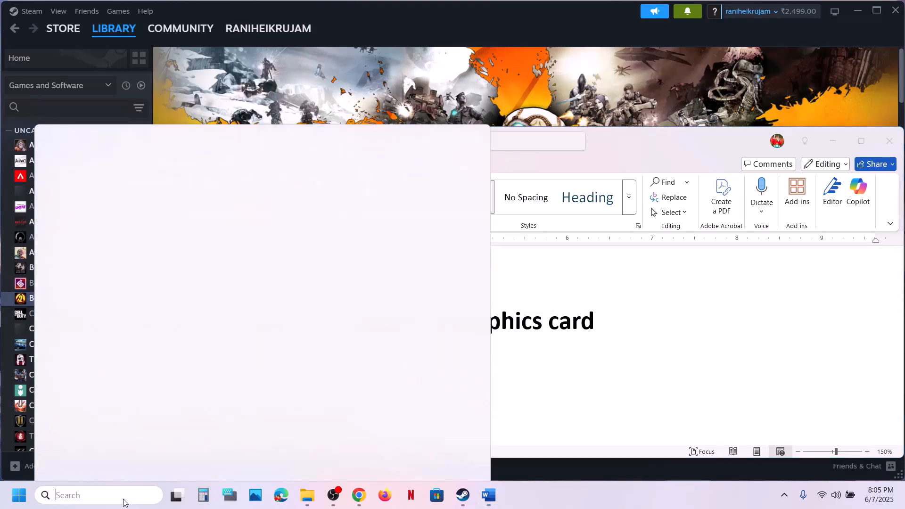
key("ctrl+v")
left_click(122, 127)
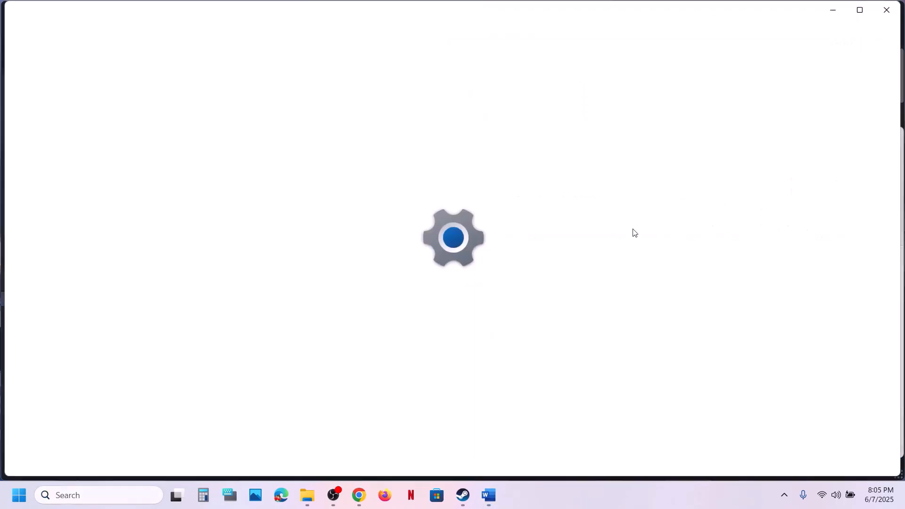
Add the Borderlands2 application from the game's Binaries\Win32 folder as a desktop app in the Graphics settings
left_click(666, 328)
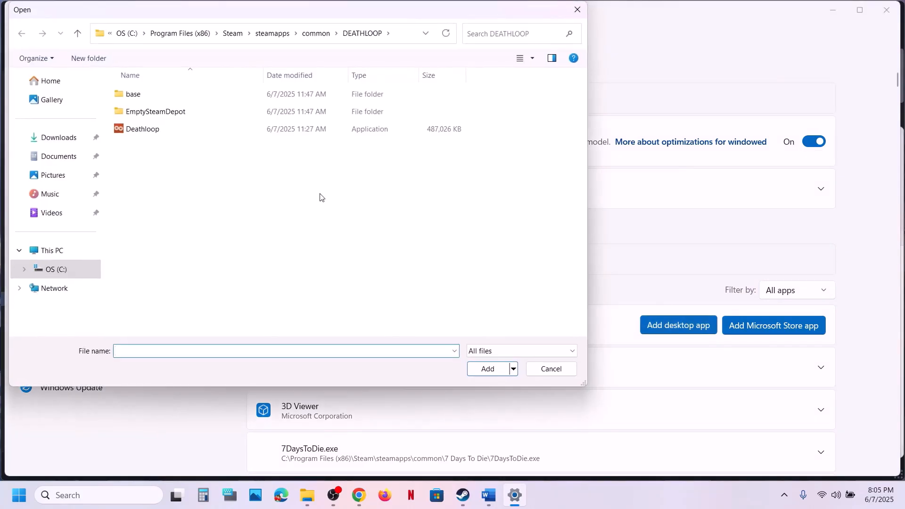
left_click(316, 33)
double_click(193, 96)
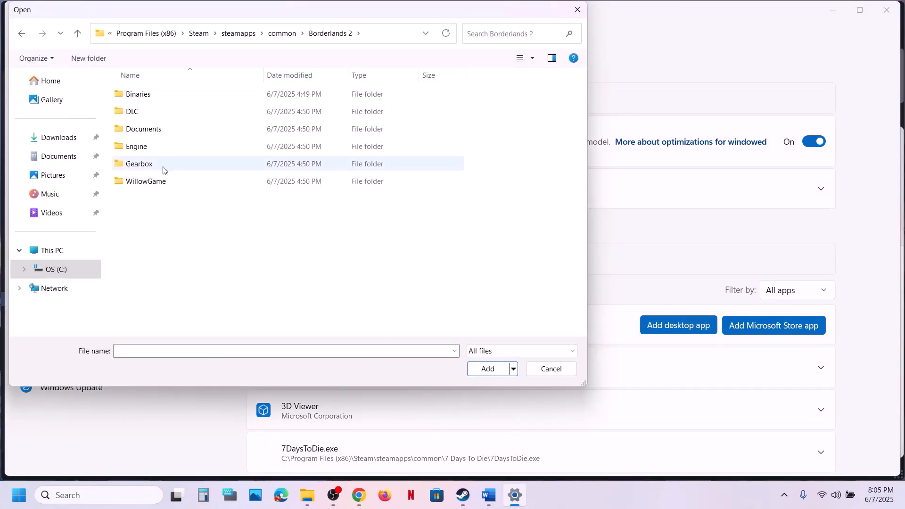
left_click(140, 96)
double_click(140, 96)
left_click(131, 112)
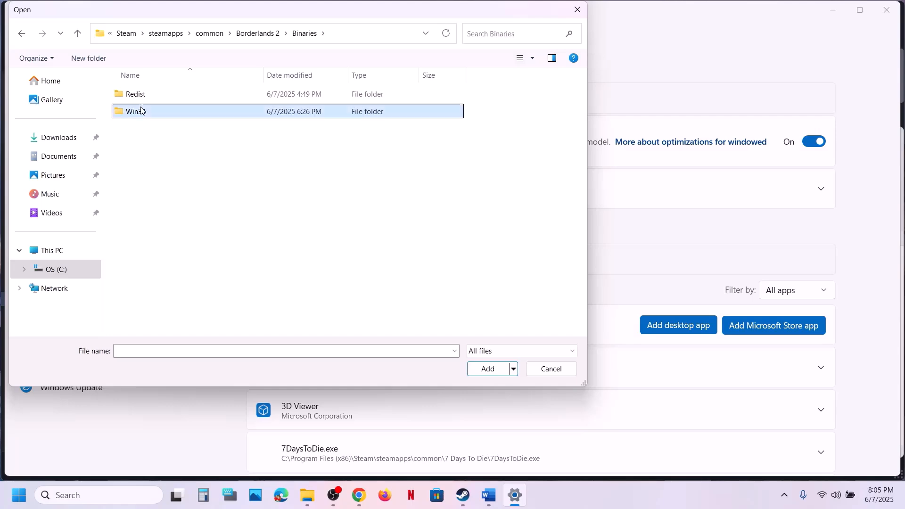
double_click(131, 111)
scroll(161, 303, "down", 1)
left_click(157, 312)
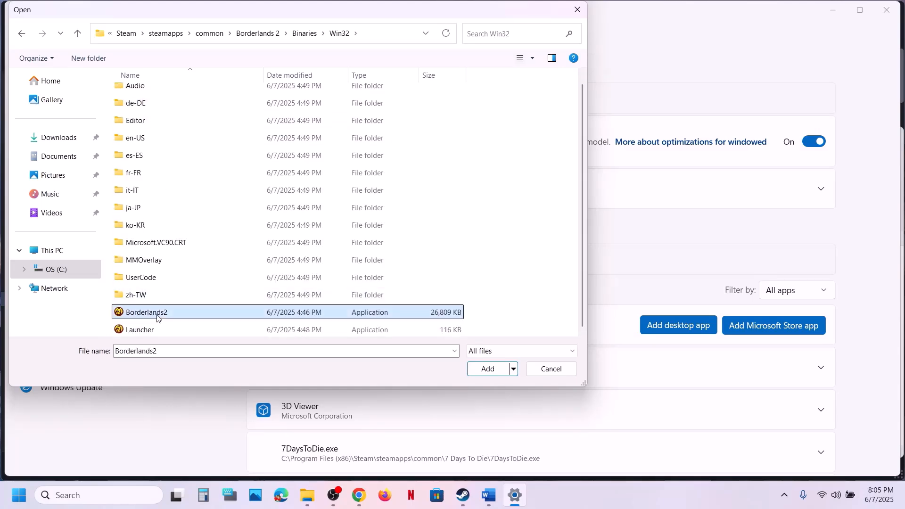
left_click(482, 368)
Set Borderlands 2's GPU preference to High Performance (NVIDIA GeForce RTX 3050 Laptop GPU) and close Settings
scroll(423, 354, "down", 15)
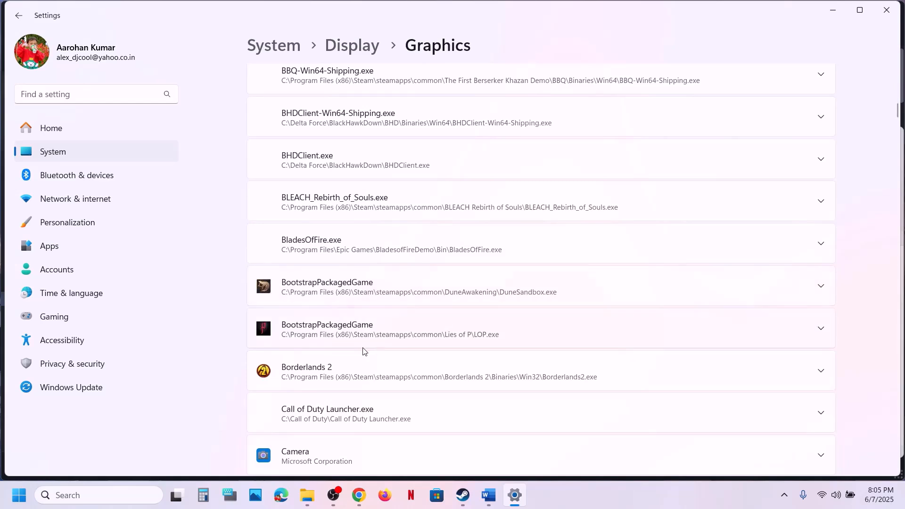
left_click(357, 375)
scroll(356, 376, "down", 3)
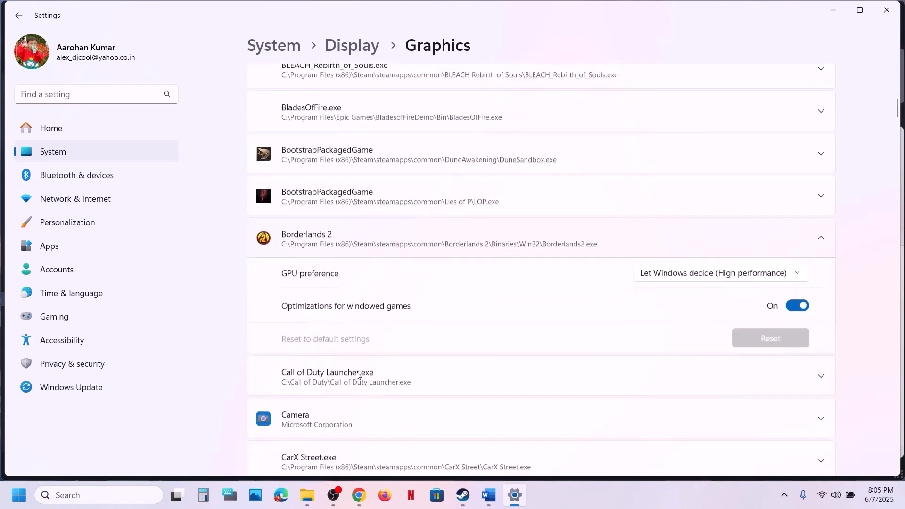
left_click(730, 275)
left_click(726, 315)
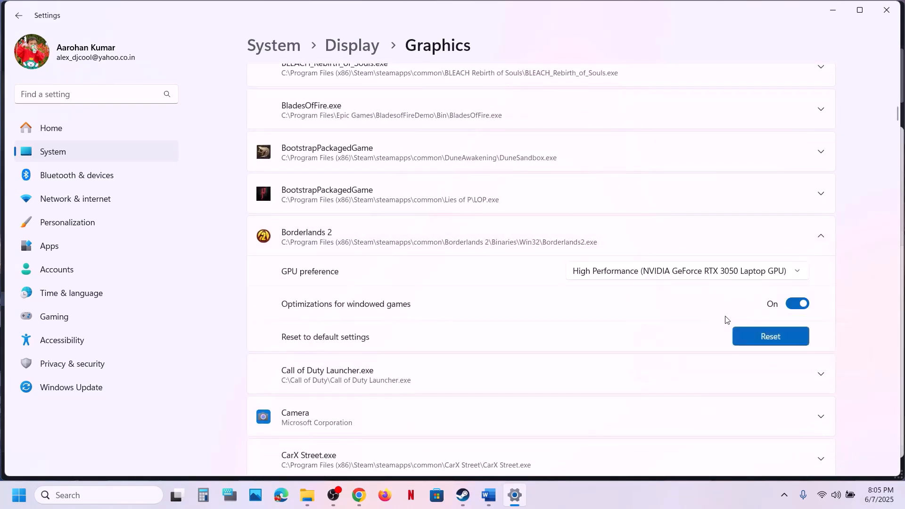
left_click(893, 8)
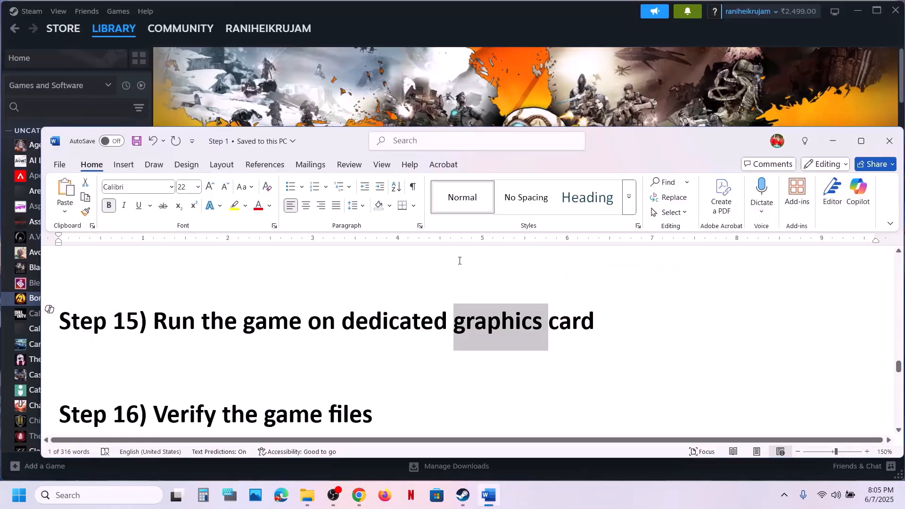
Switch to Steam, locate the option to verify Borderlands 2's game files in its installed files properties, and close the properties without running it
scroll(460, 261, "down", 1)
left_click(429, 89)
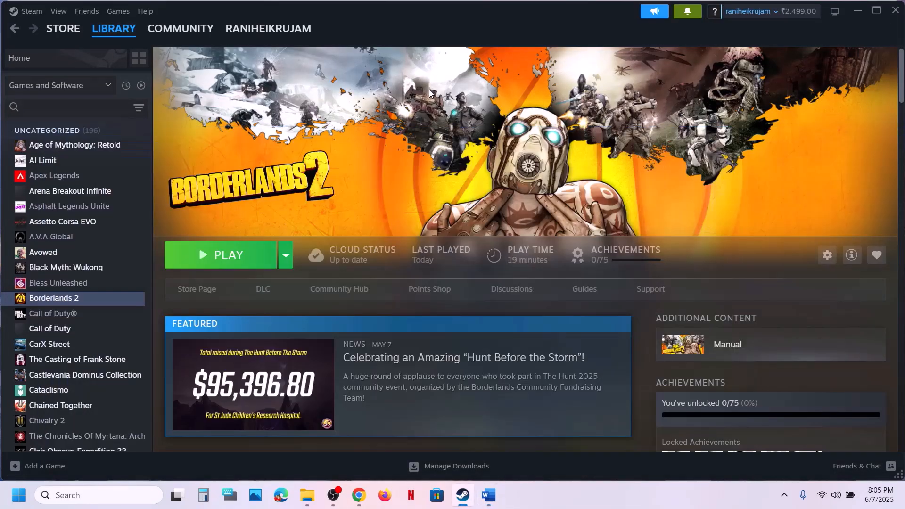
right_click(71, 300)
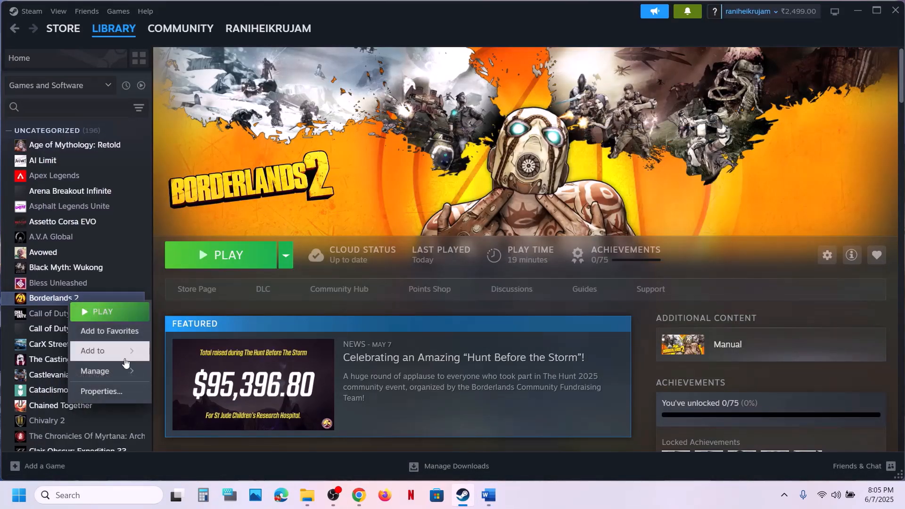
left_click(119, 390)
left_click(263, 172)
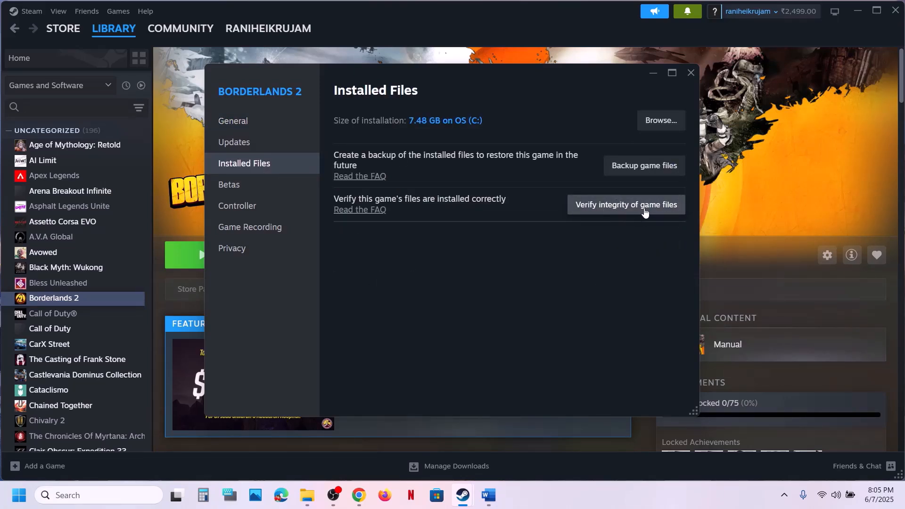
left_click(693, 73)
Switch to the Word document and read Step 17 on avoiding overclocking and closing MSI Afterburner/Rivatuner
left_click(489, 496)
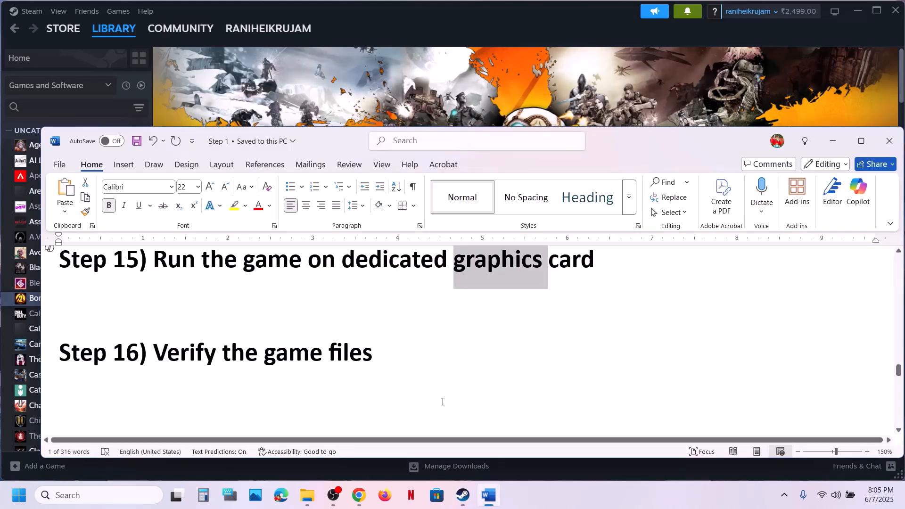
scroll(415, 391, "down", 5)
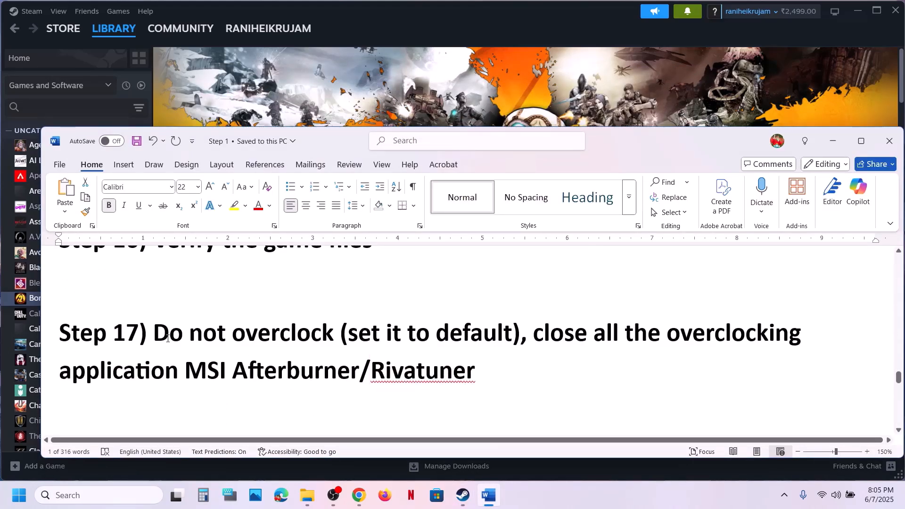
left_click_drag(155, 333, 473, 332)
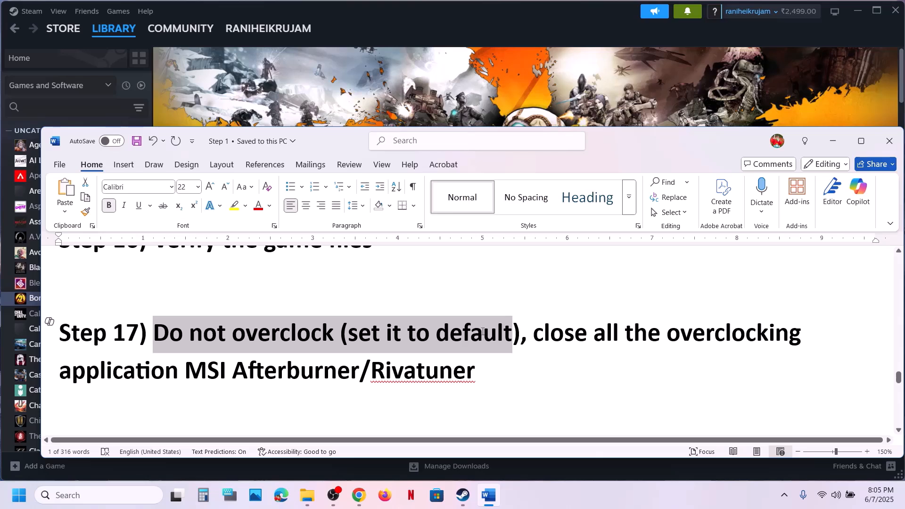
left_click_drag(592, 334, 401, 369)
left_click(430, 370)
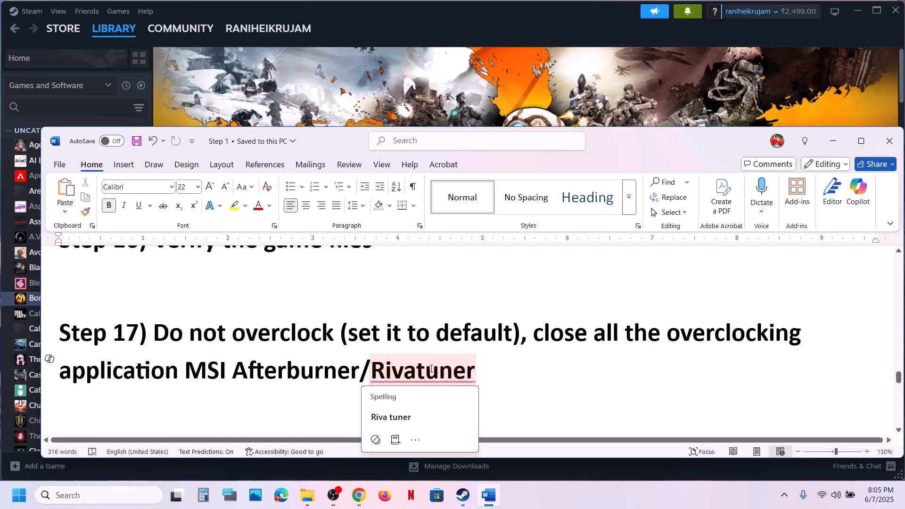
Read Step 18 on increasing the virtual memory in the Word document
scroll(519, 343, "down", 3)
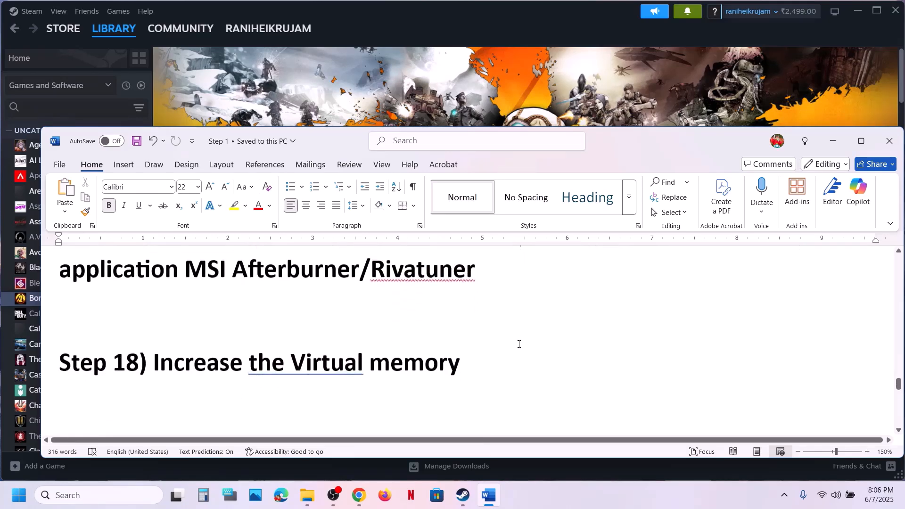
left_click_drag(521, 364, 249, 364)
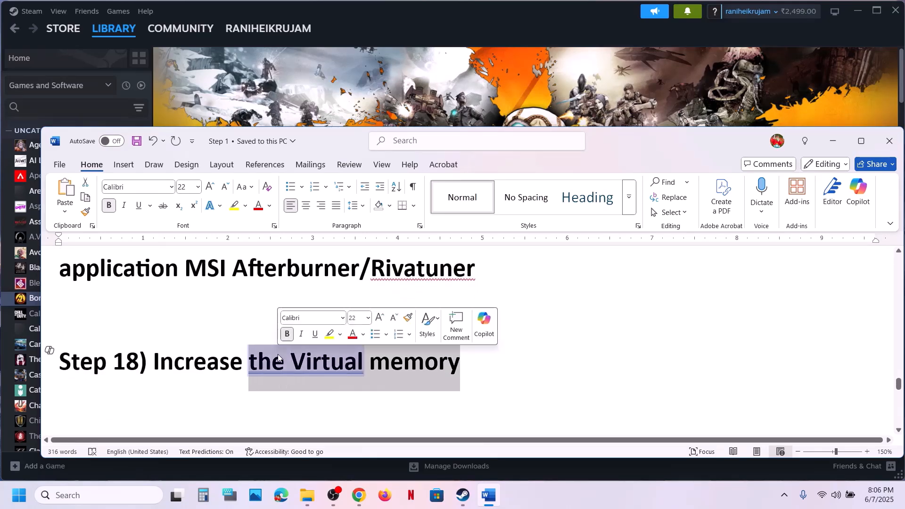
left_click(586, 69)
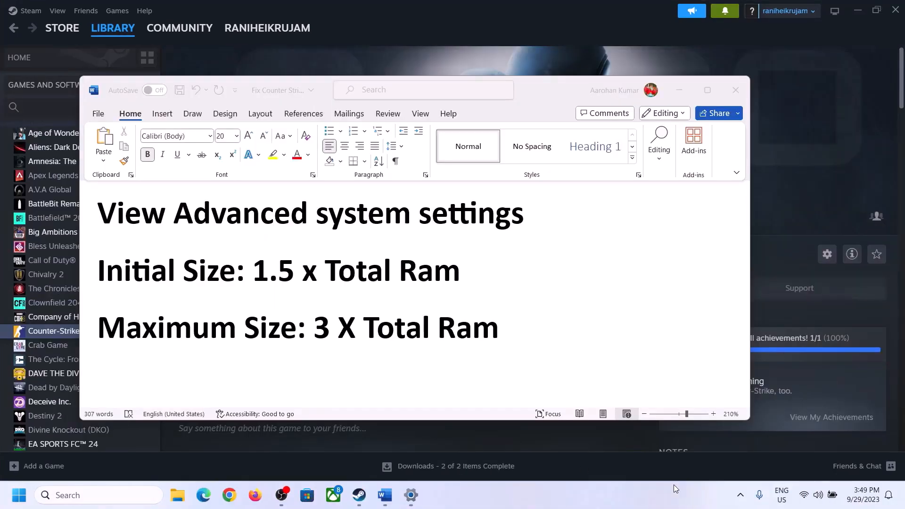
Copy "View Advanced system settings" from the Word document, search Windows for it and open the matching control panel entry
left_click(109, 217)
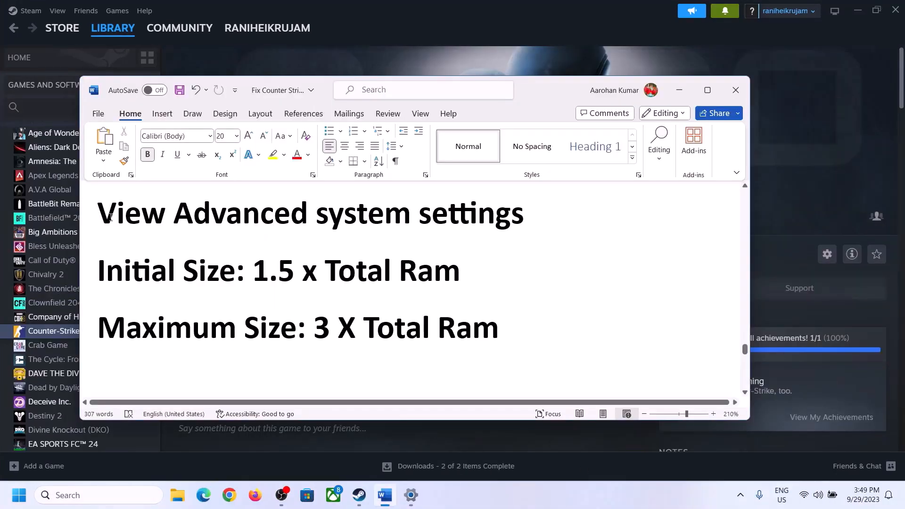
left_click_drag(116, 219, 503, 224)
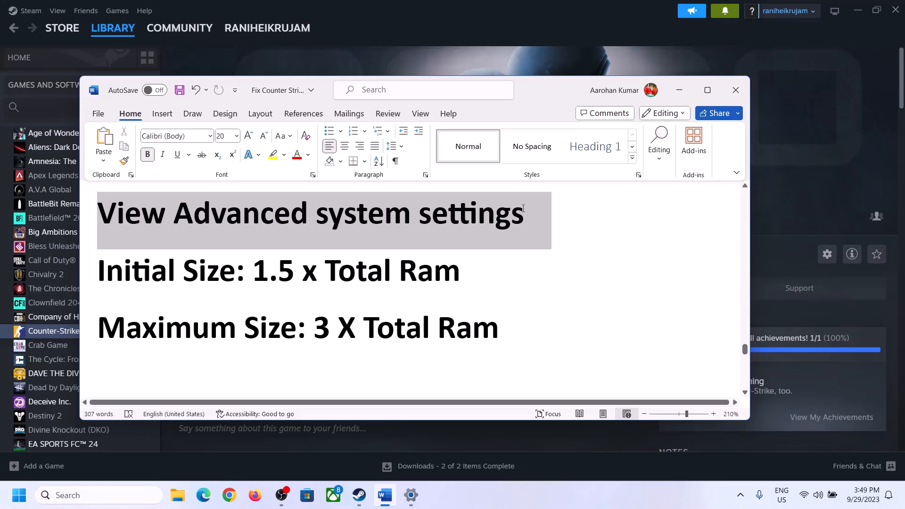
key("ctrl+c")
left_click(108, 495)
key("ctrl+v")
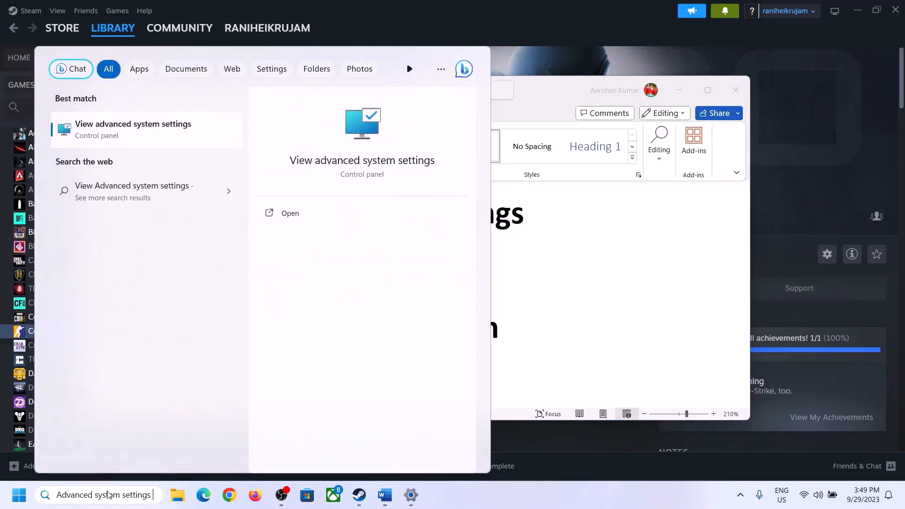
left_click(126, 137)
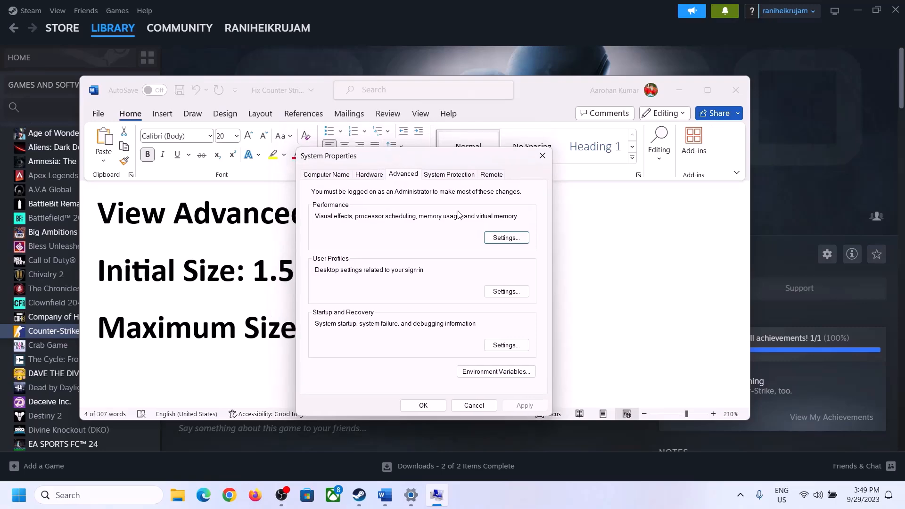
Open the Virtual Memory settings from the advanced Performance Options, disable automatic paging file management and choose a custom size for drive C:
left_click(507, 239)
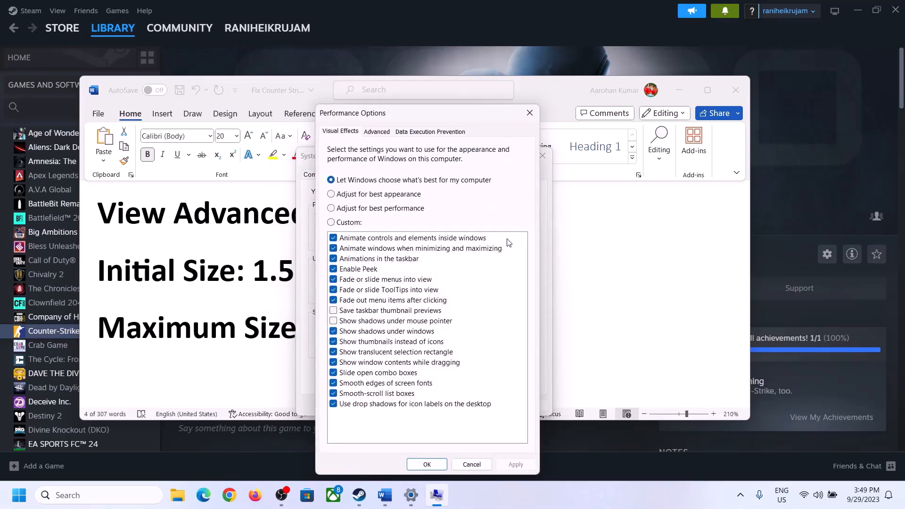
left_click(377, 133)
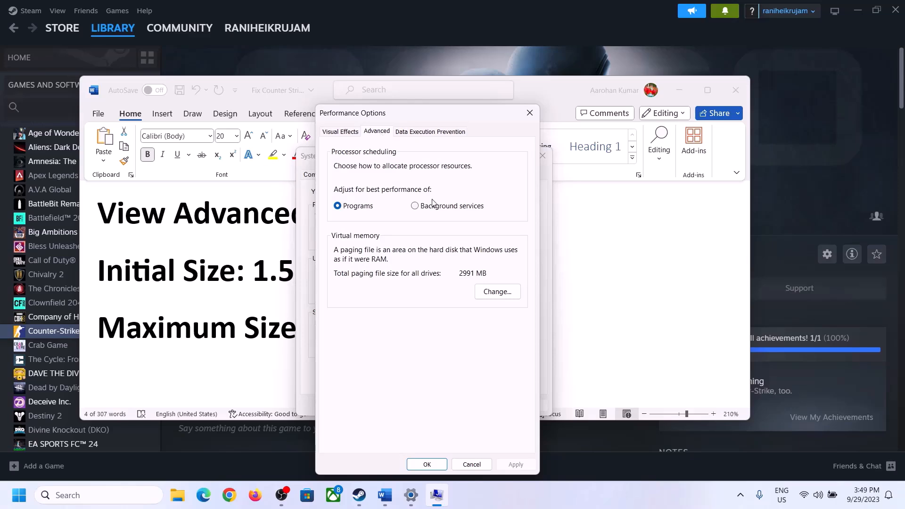
left_click(501, 292)
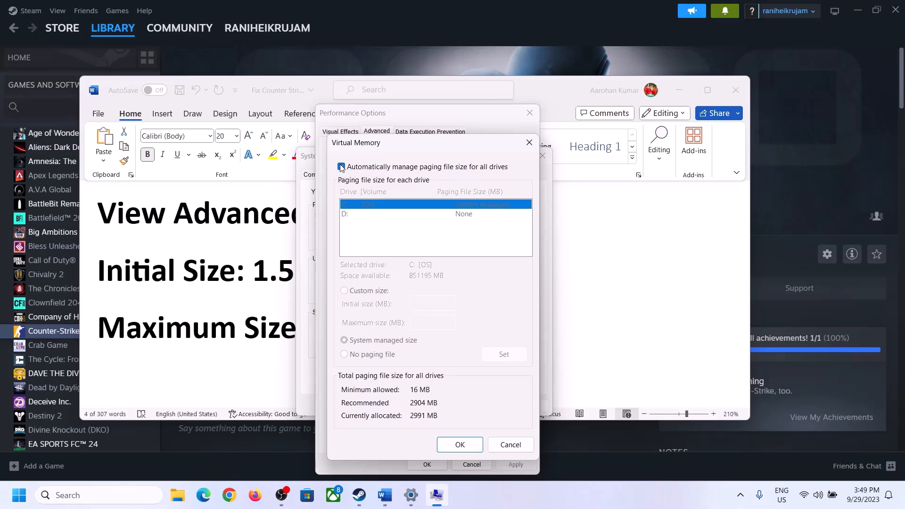
left_click(342, 167)
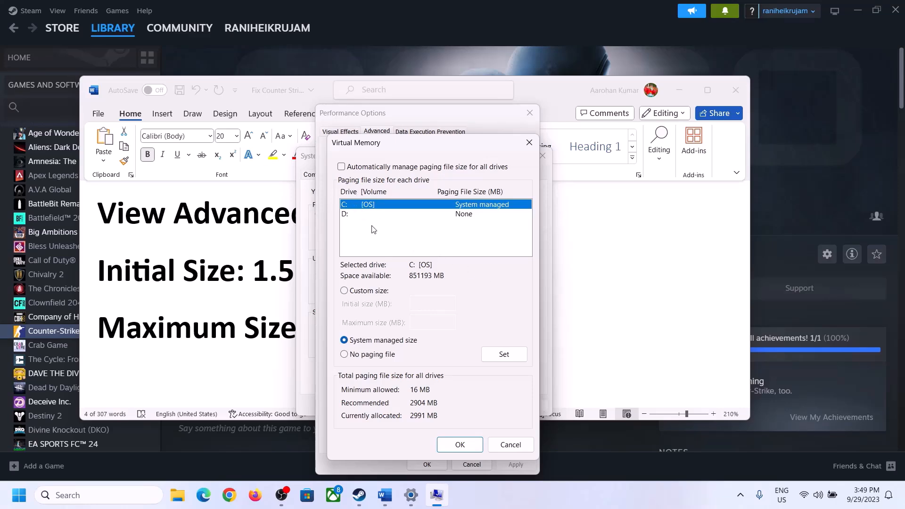
left_click(345, 292)
left_click(433, 304)
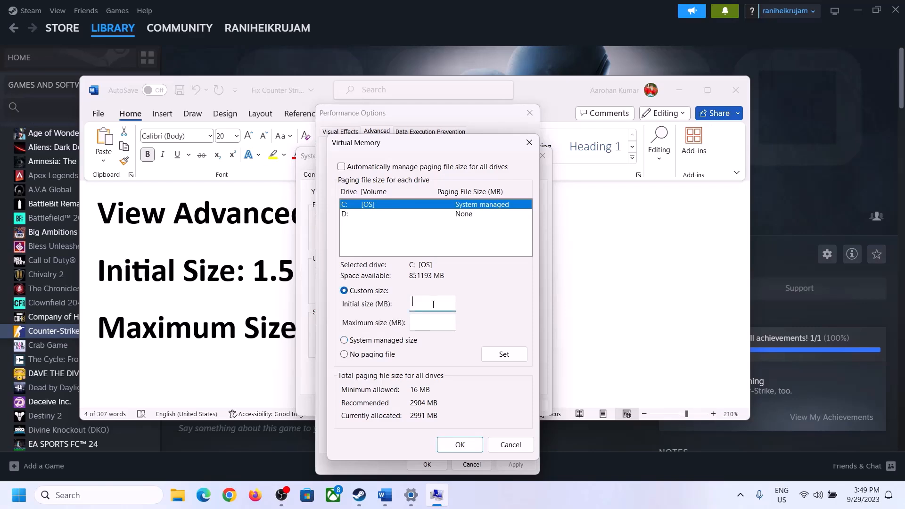
Check the initial size formula in the Word document and the installed RAM on the Settings About page, and return to Virtual Memory
left_click(251, 283)
left_click_drag(253, 278, 419, 278)
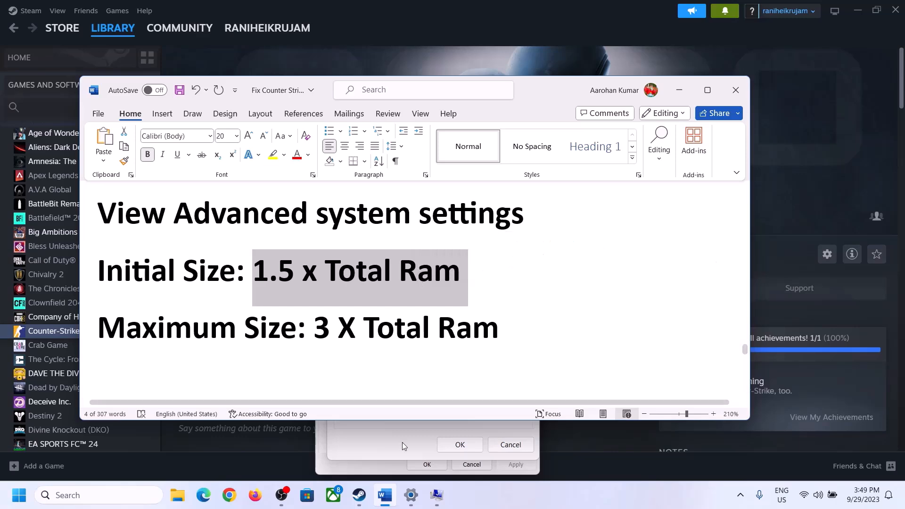
left_click(411, 498)
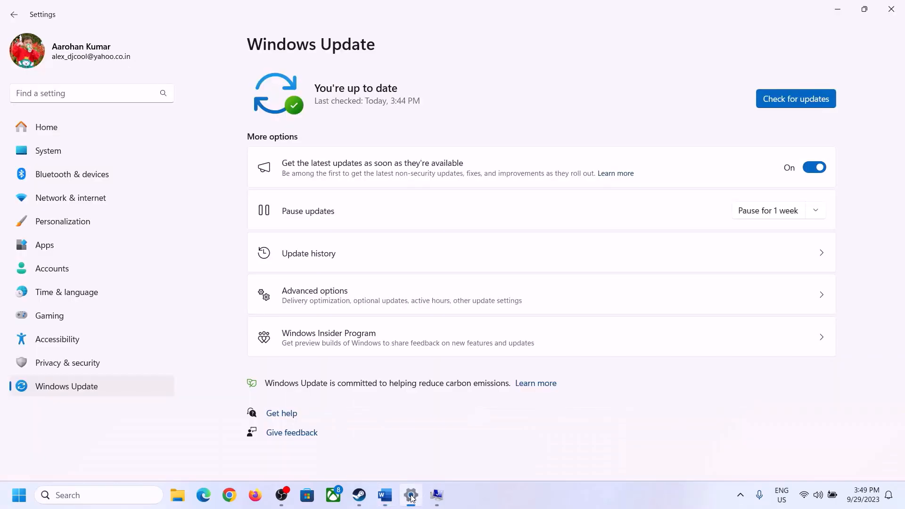
left_click(43, 152)
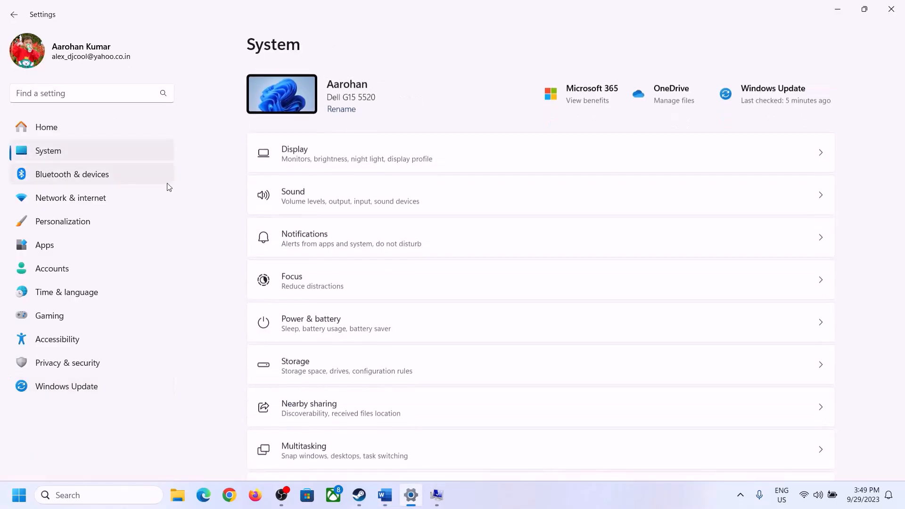
scroll(333, 339, "down", 5)
scroll(332, 340, "down", 3)
left_click(299, 449)
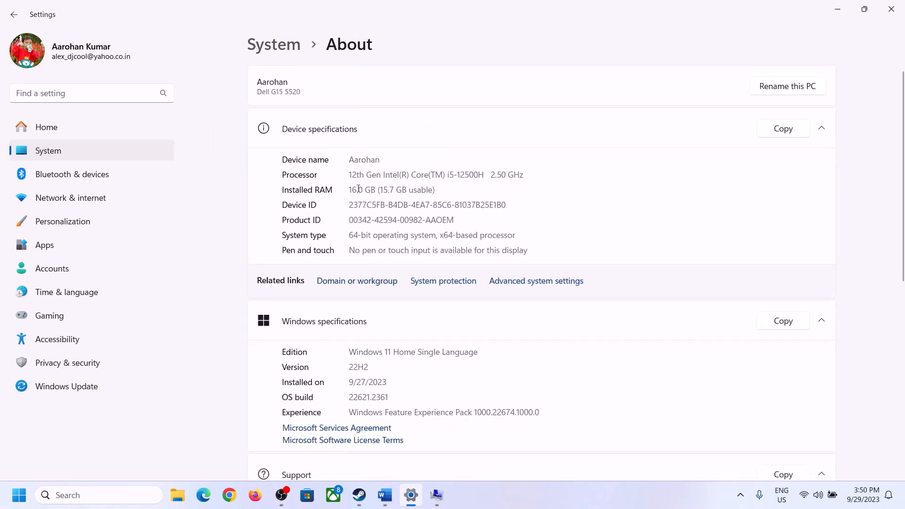
left_click_drag(358, 189, 348, 189)
left_click(356, 189)
left_click_drag(357, 186, 344, 189)
left_click(436, 495)
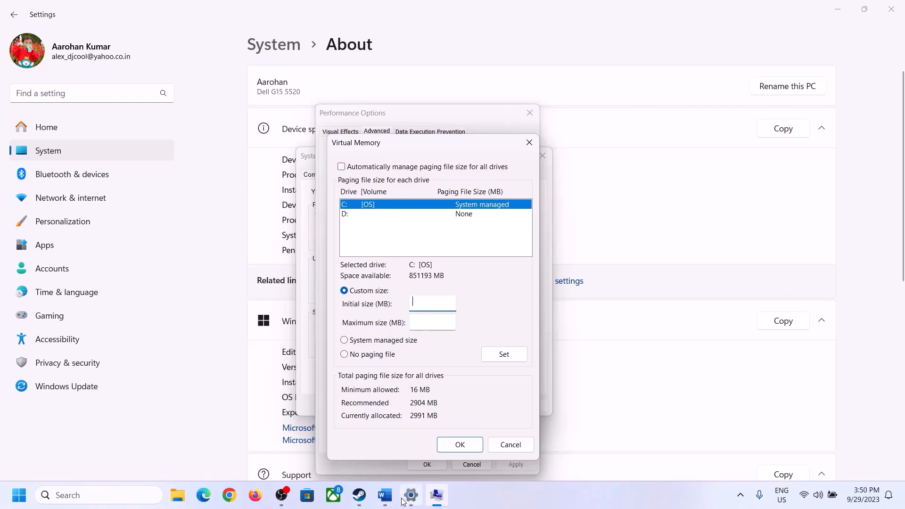
Launch Calculator with the Run command calc, place it beside the Virtual Memory dialog and show it over the Word document's size formulas
mouse_move(411, 494)
key("super+r")
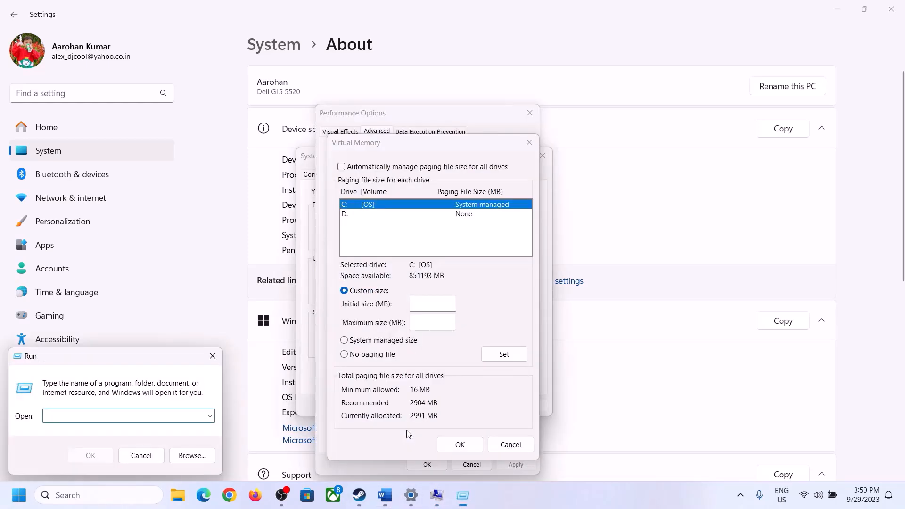
type("calc")
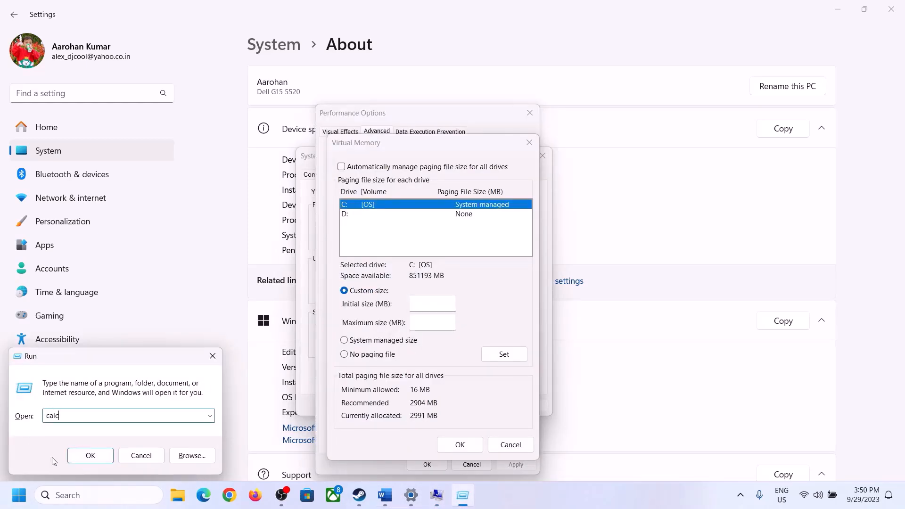
left_click(89, 455)
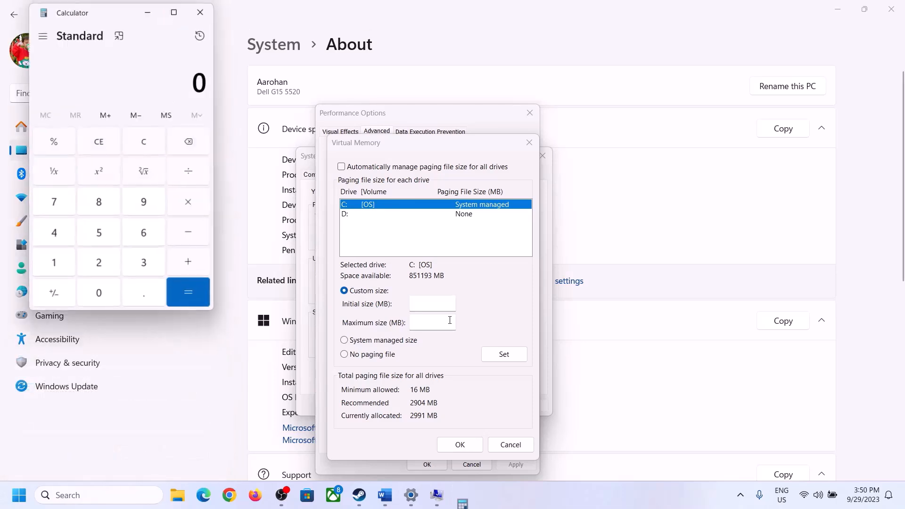
left_click_drag(113, 17, 661, 154)
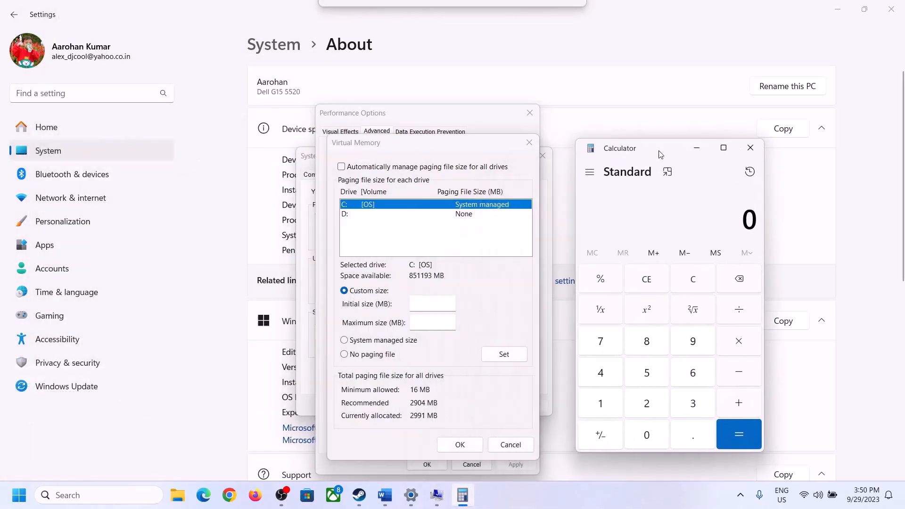
left_click(385, 495)
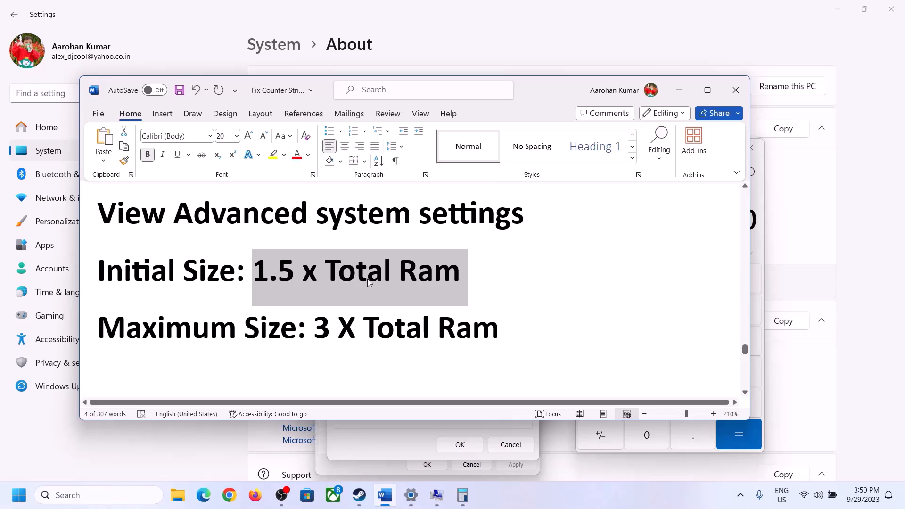
left_click(462, 495)
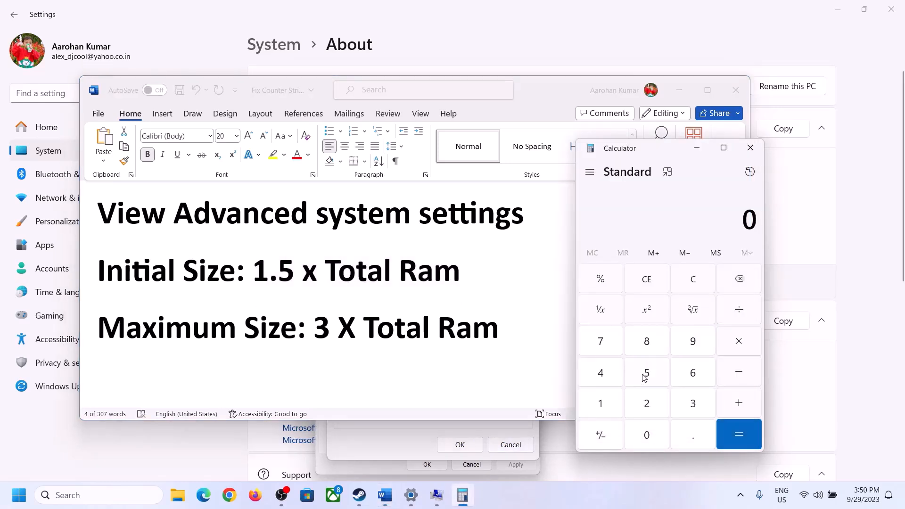
left_click(602, 407)
left_click(689, 380)
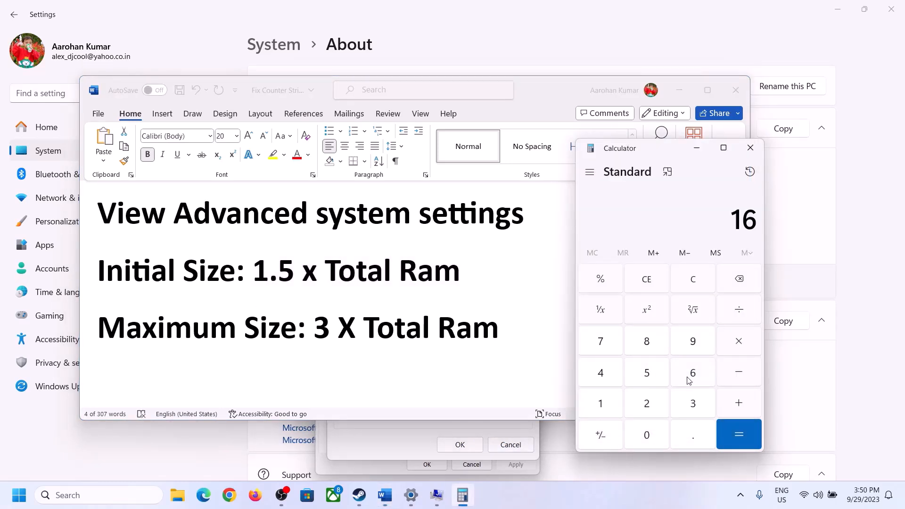
left_click(694, 286)
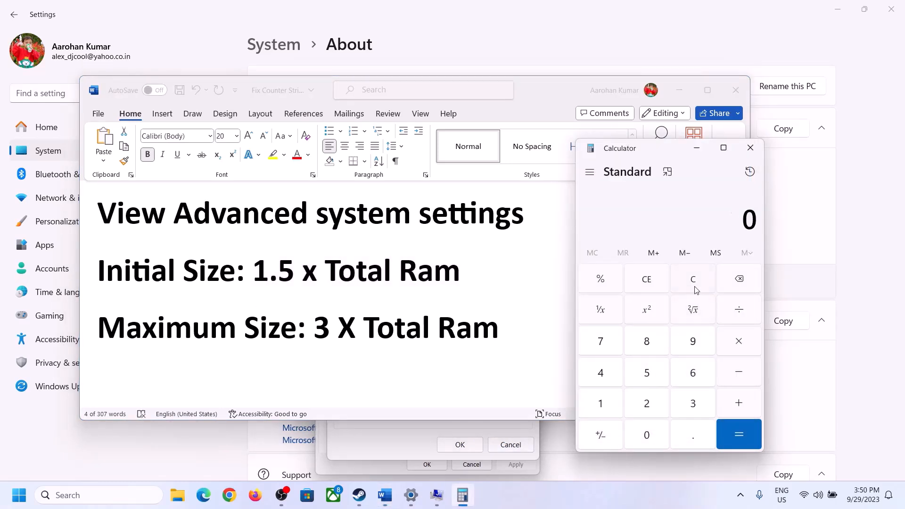
Convert the installed RAM to megabytes by calculating 16 × 1024
left_click(608, 406)
left_click(681, 379)
left_click(739, 352)
left_click(600, 408)
left_click(654, 439)
left_click(650, 410)
left_click(608, 383)
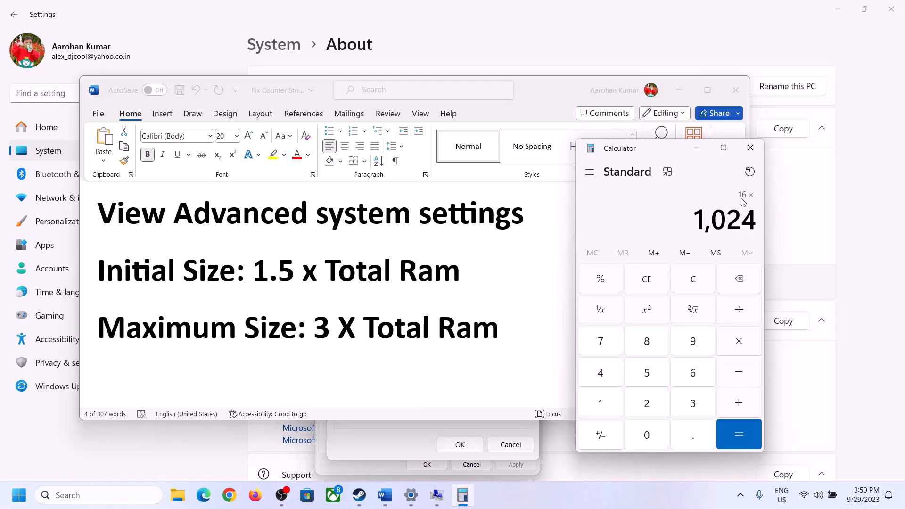
left_click(738, 437)
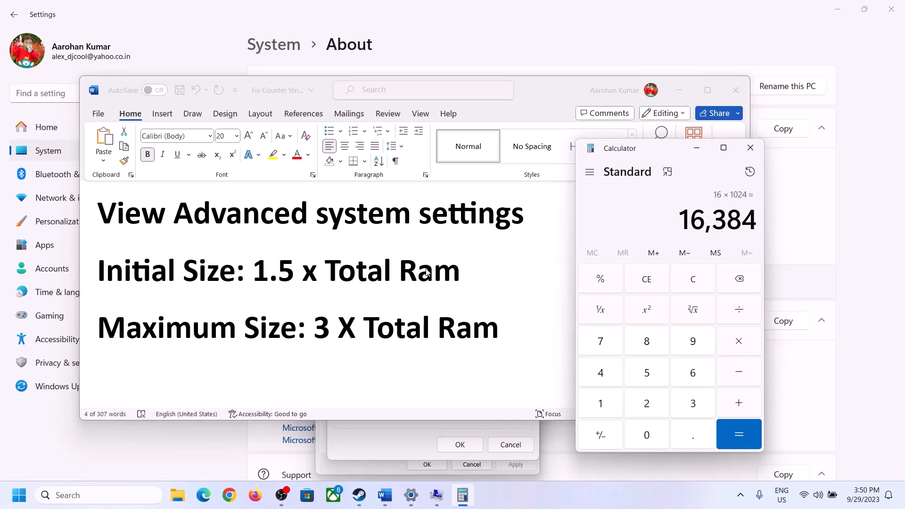
Multiply the RAM size in megabytes by 1.5 to get the initial paging file size
left_click(739, 342)
left_click(612, 407)
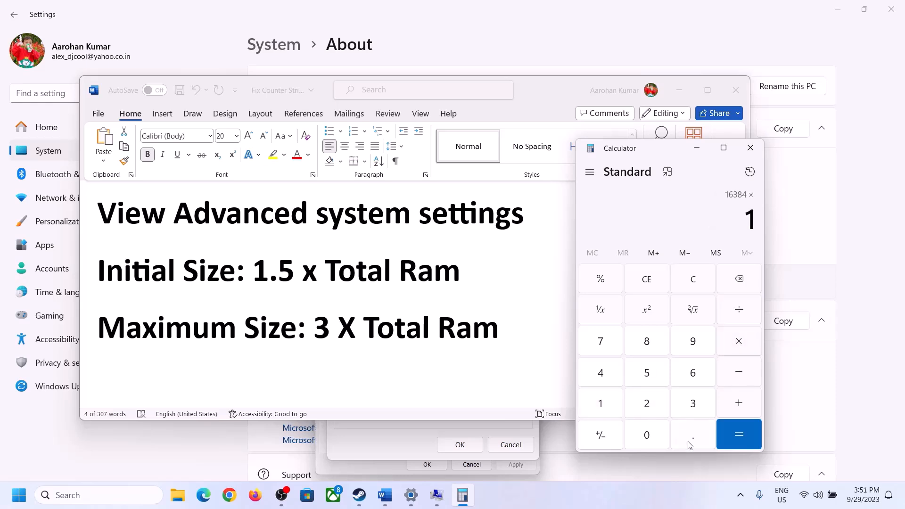
left_click(690, 437)
left_click(653, 377)
left_click(738, 430)
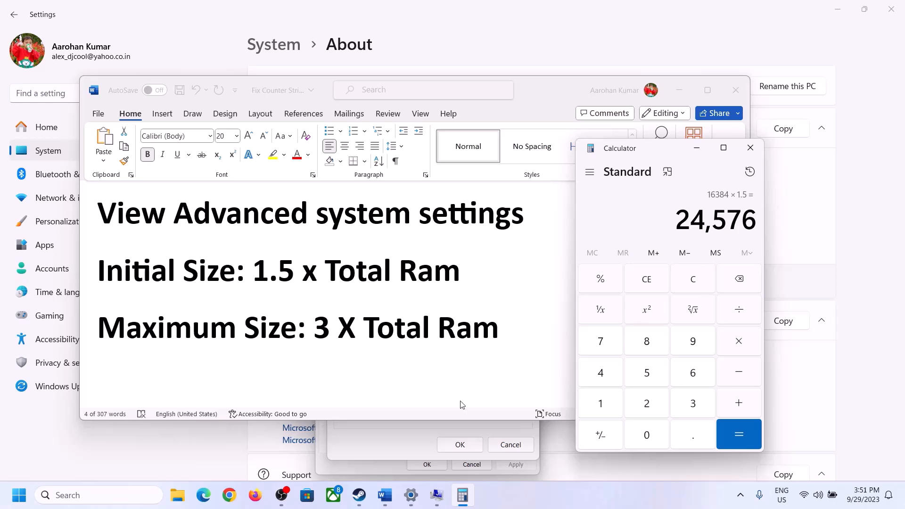
Set the custom initial size to 24576 MB in the Virtual Memory dialog and move on to the maximum size
left_click(399, 441)
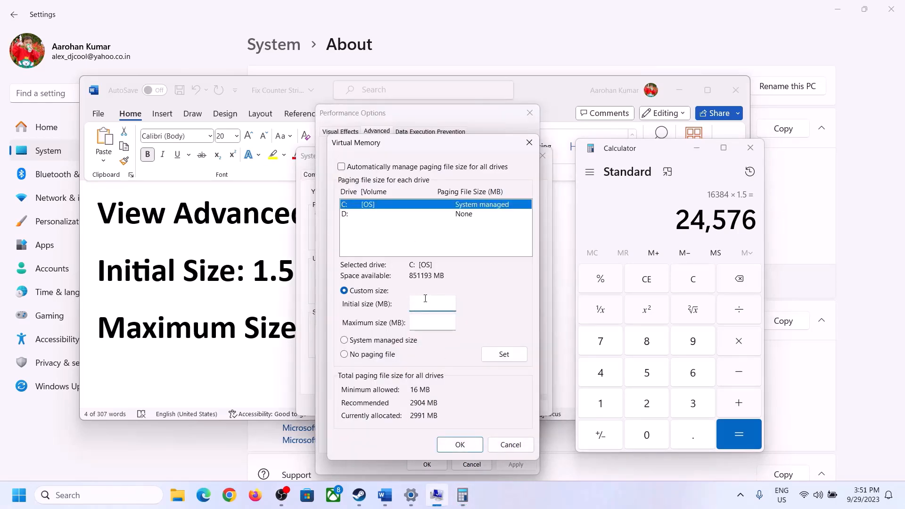
type("24576")
left_click(453, 322)
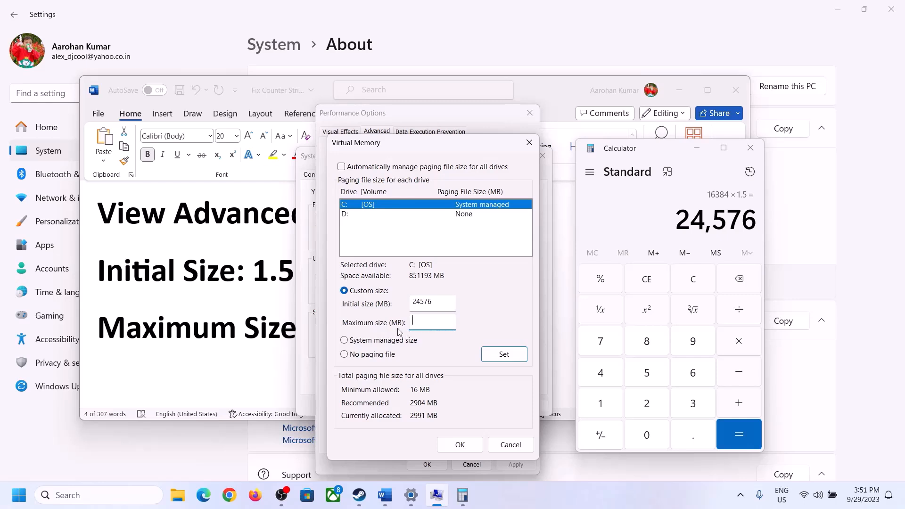
Check the maximum size formula in the Word document and the installed RAM in Settings, clearing Calculator for the new calculation
key("alt+Tab")
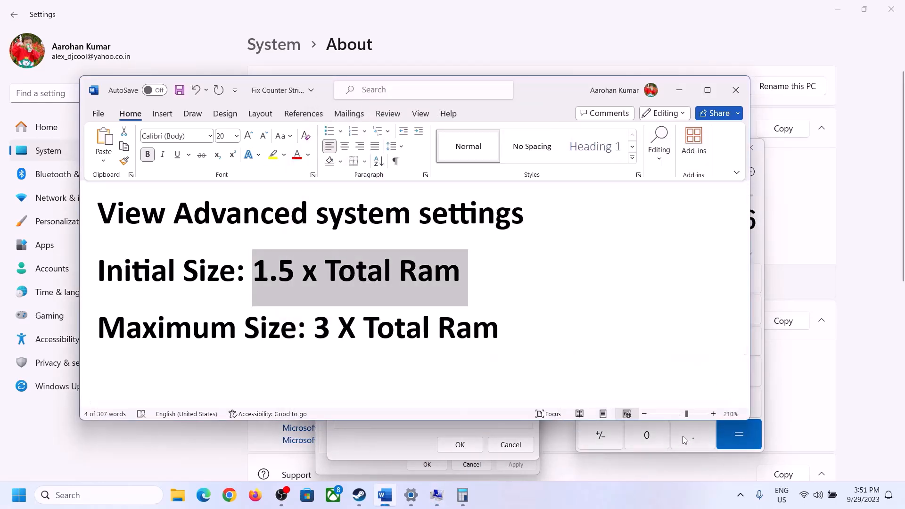
left_click(760, 245)
left_click(702, 281)
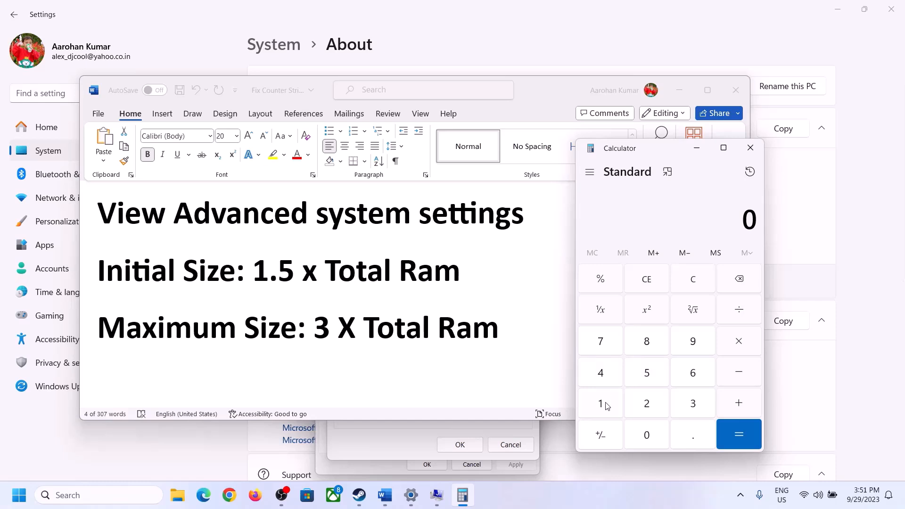
left_click(411, 495)
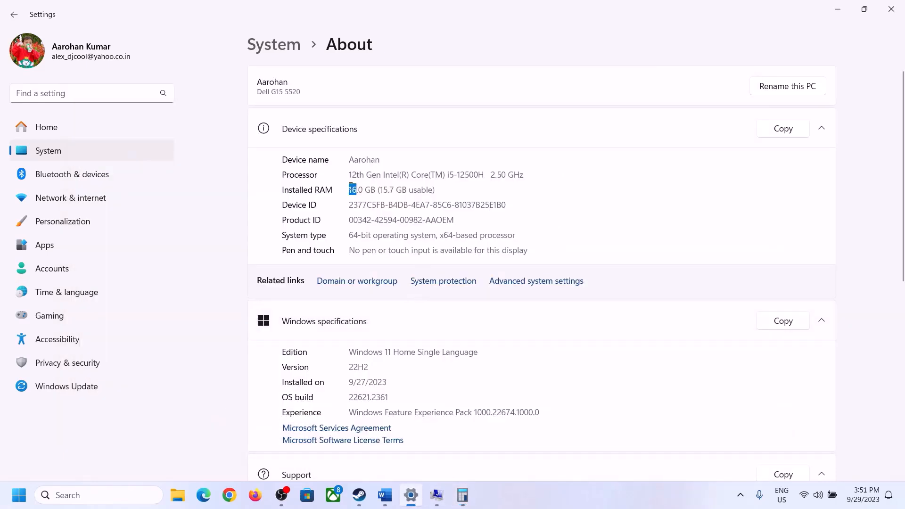
left_click(462, 495)
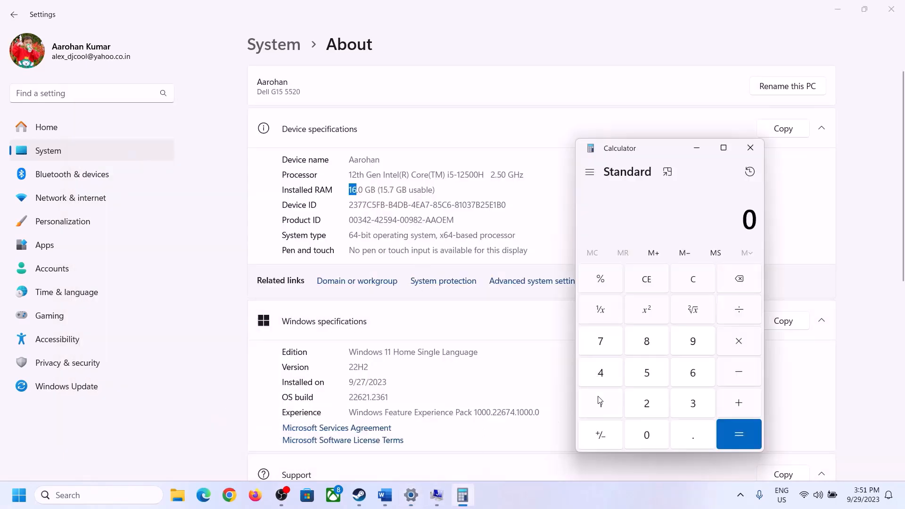
Calculate 16 × 1024 again in Calculator to express the installed RAM in megabytes
left_click(612, 400)
left_click(692, 375)
left_click(737, 342)
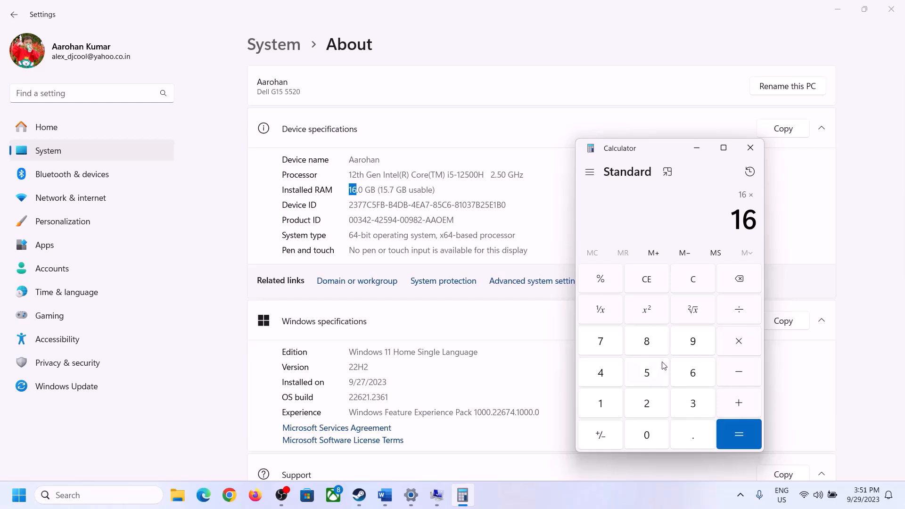
left_click(607, 400)
left_click(645, 433)
left_click(647, 401)
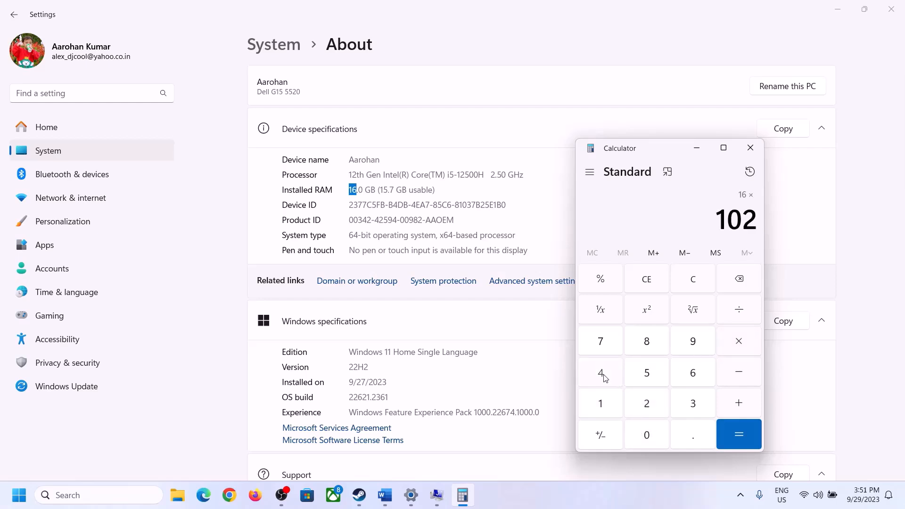
left_click(601, 372)
left_click(729, 445)
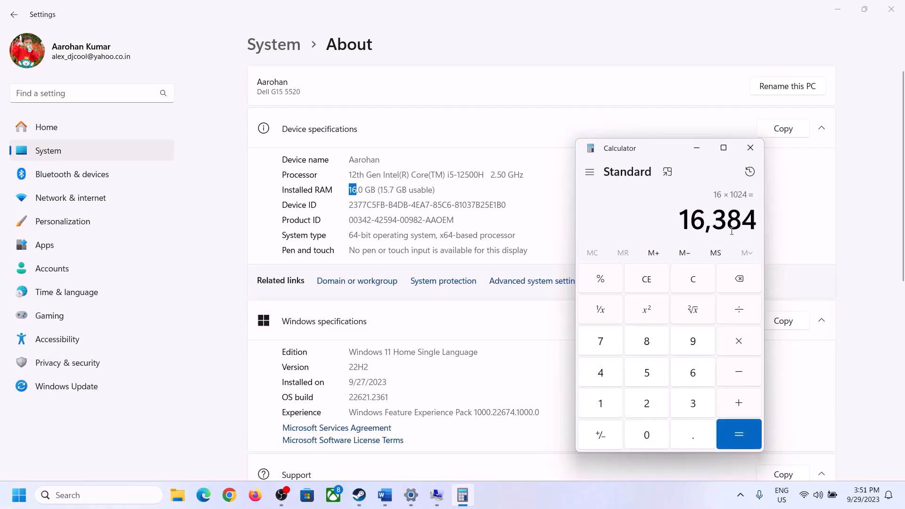
Multiply the RAM size in megabytes by 3, following the Word document's maximum size formula
left_click(384, 494)
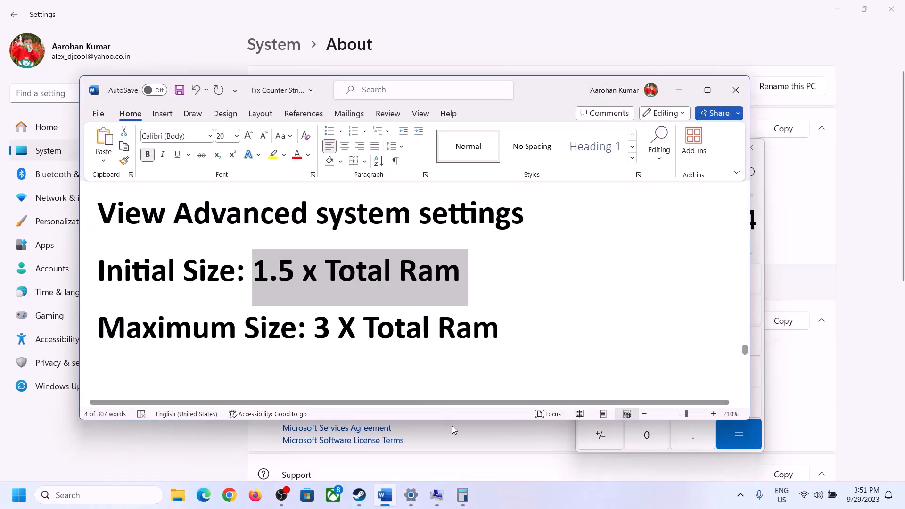
left_click(462, 495)
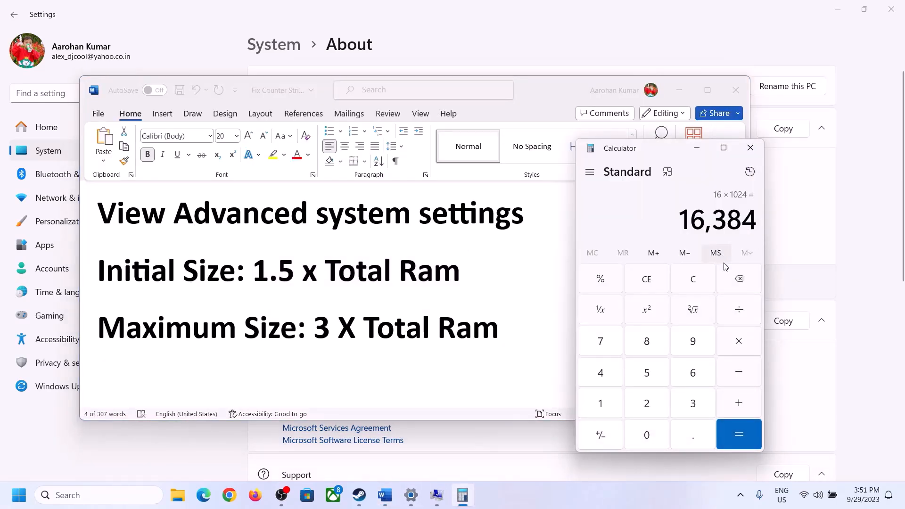
left_click(738, 342)
left_click(681, 406)
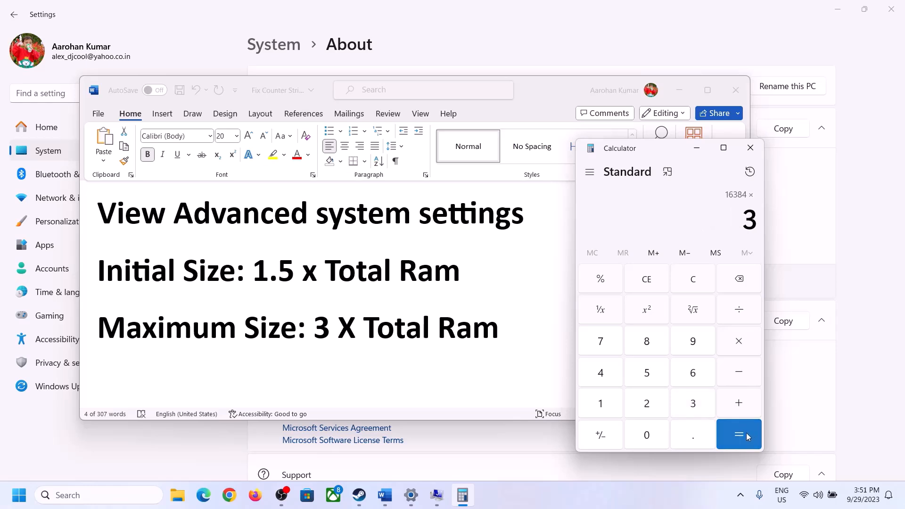
left_click(745, 432)
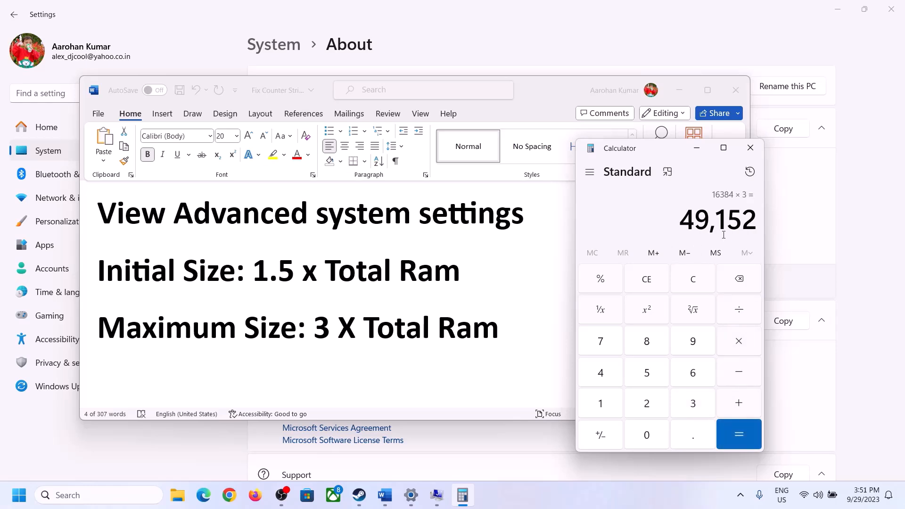
Set the C: drive's maximum paging file size to 49152 MB, apply the custom size and acknowledge the restart notice
left_click(436, 495)
left_click(428, 326)
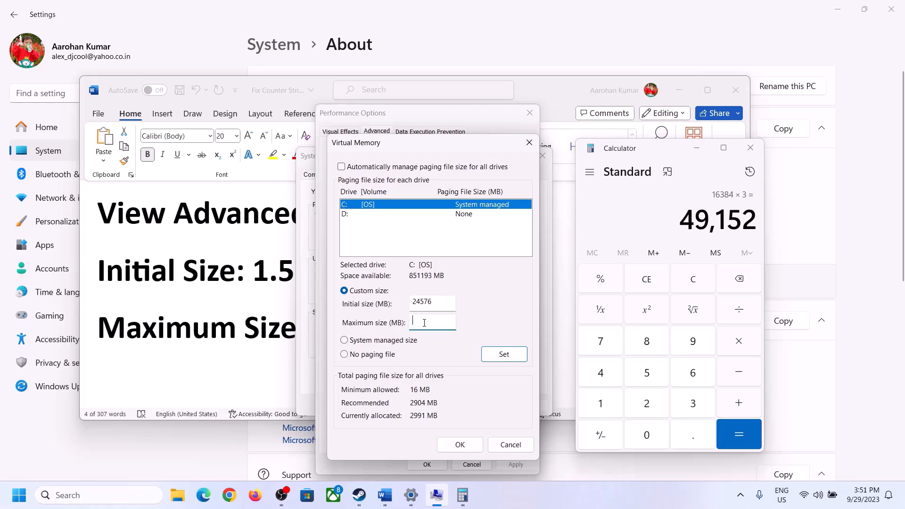
type("49152")
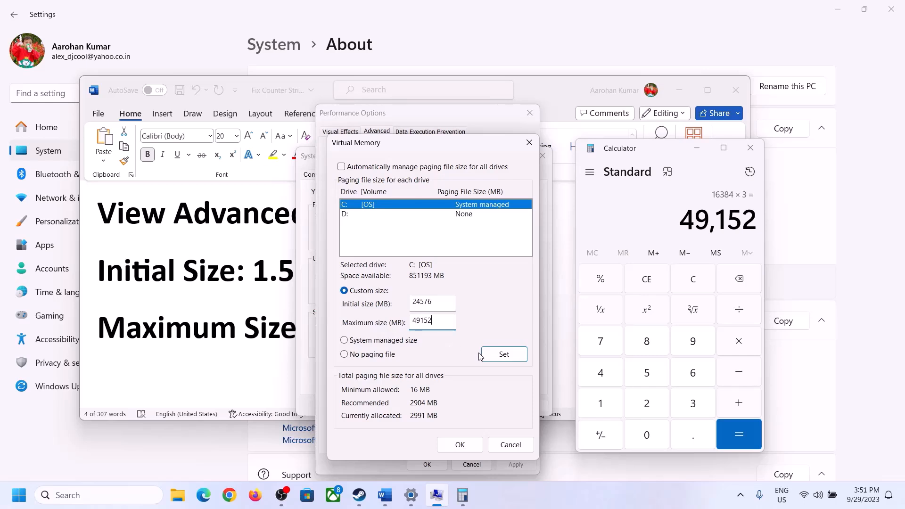
left_click(503, 357)
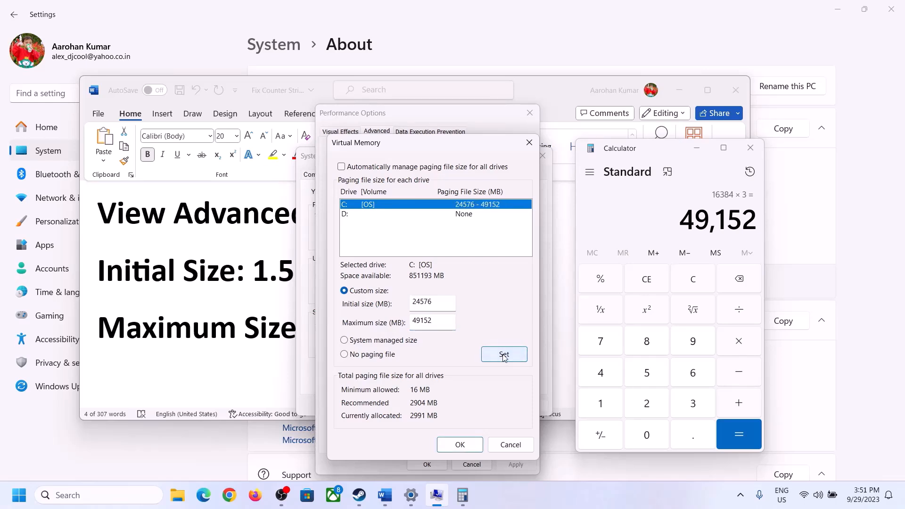
left_click(460, 445)
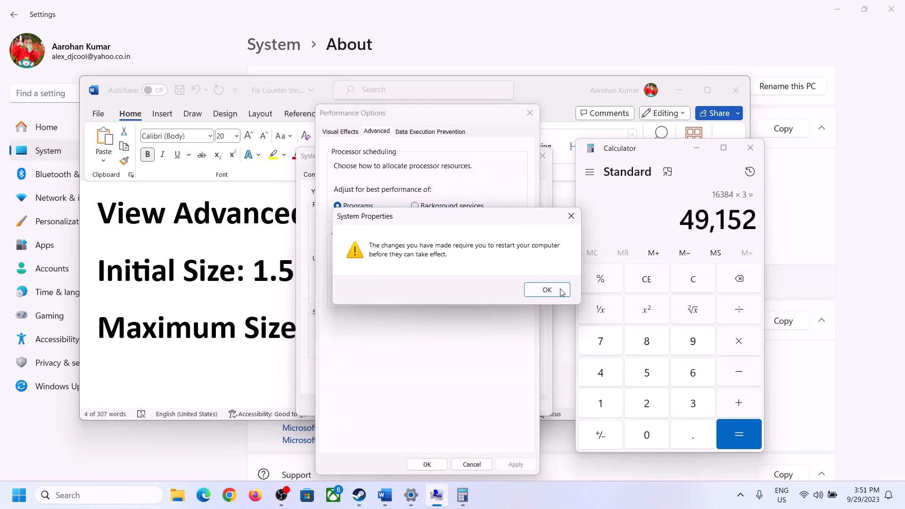
left_click(547, 290)
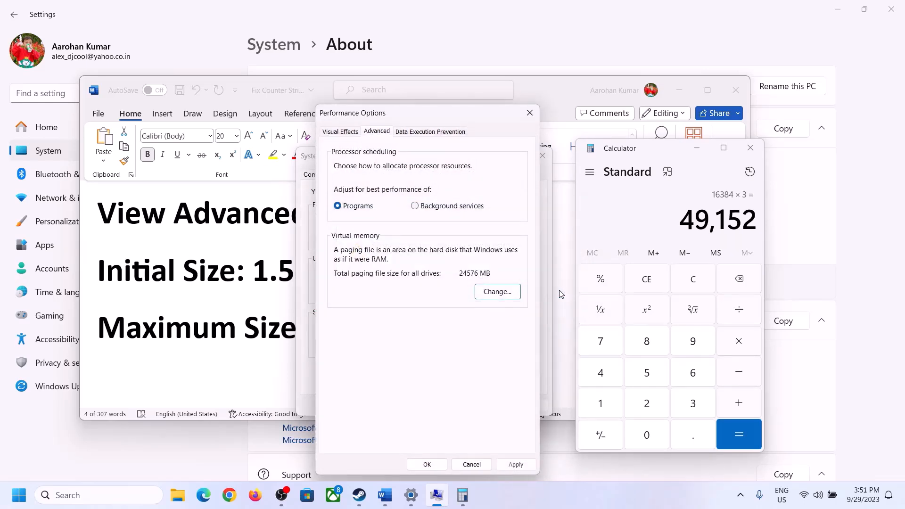
Accept the Performance Options and System Properties dialogs, and dismiss the restart prompt without restarting
left_click(427, 464)
left_click(430, 405)
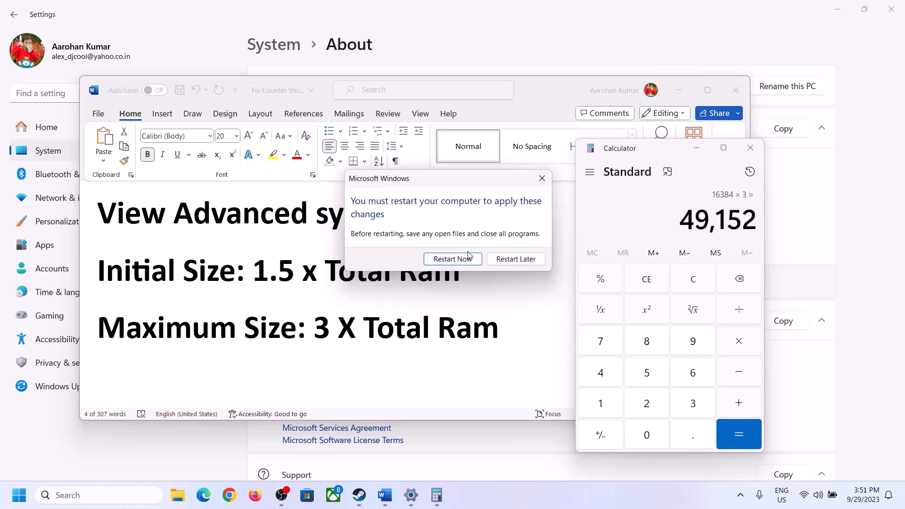
left_click(542, 178)
left_click(576, 508)
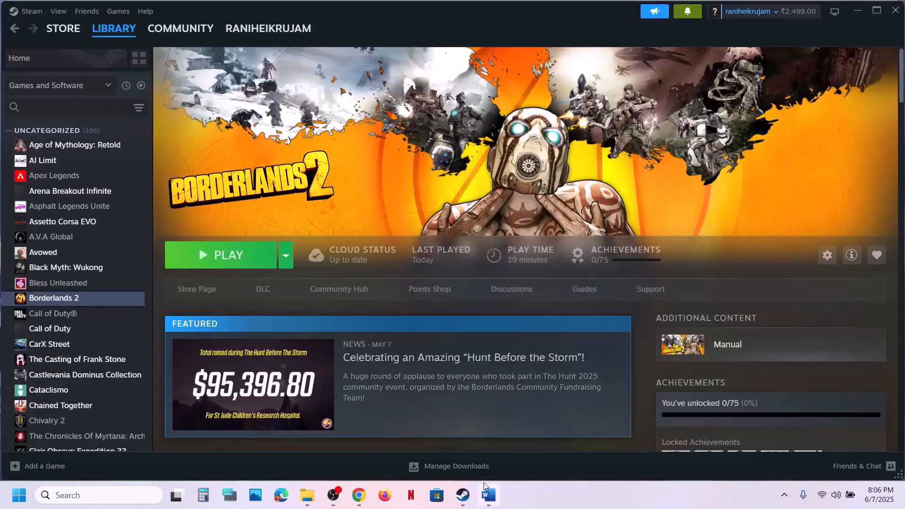
Switch to the Word document of fixes and copy the Visual C++ download link from Step 19
left_click(484, 486)
scroll(425, 370, "down", 5)
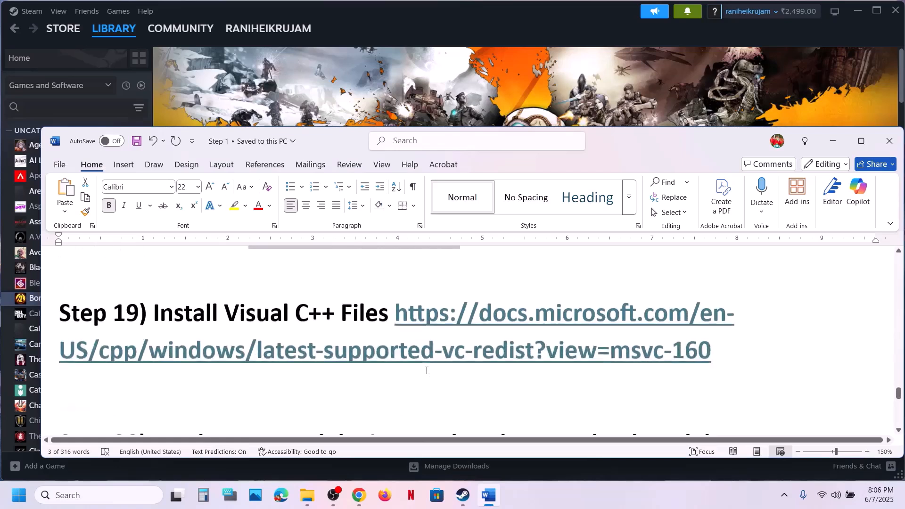
left_click_drag(734, 343, 401, 310)
key("ctrl+c")
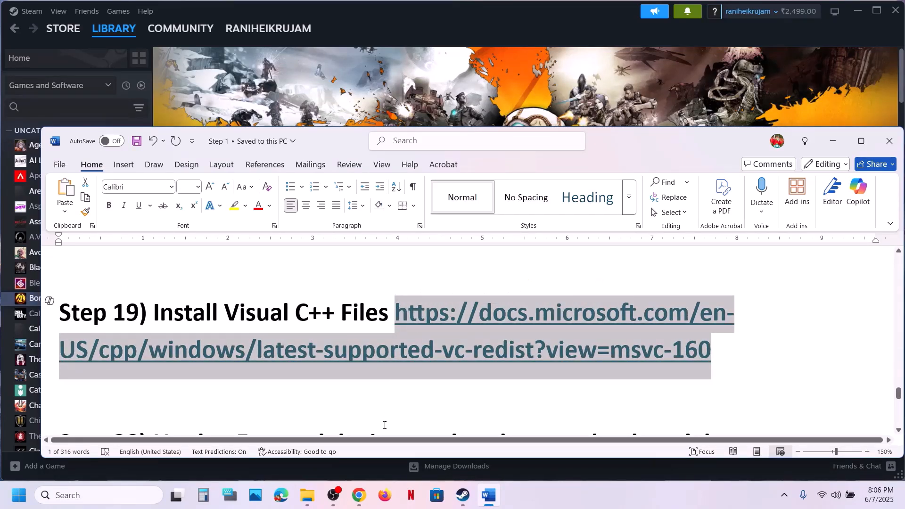
Switch to Chrome and open the copied Visual C++ Redistributable link in a new tab
left_click(359, 496)
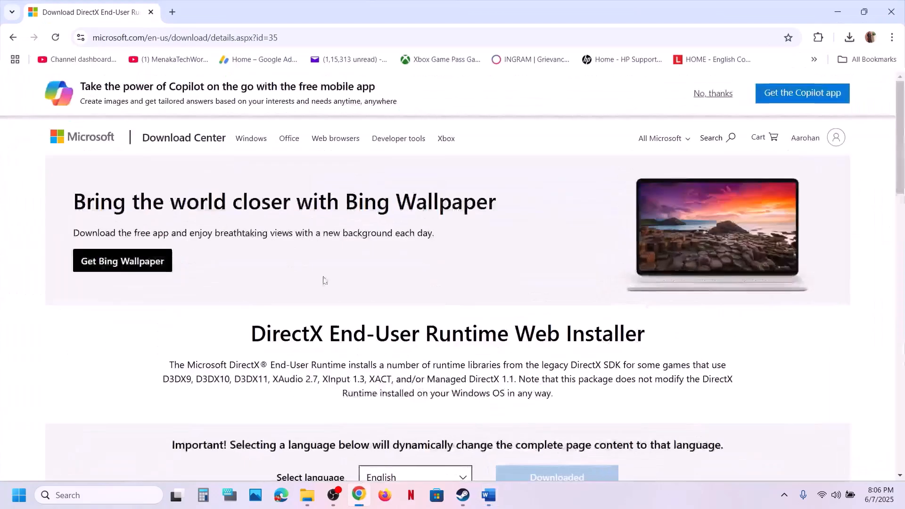
left_click(172, 12)
key("ctrl+v")
key("Return")
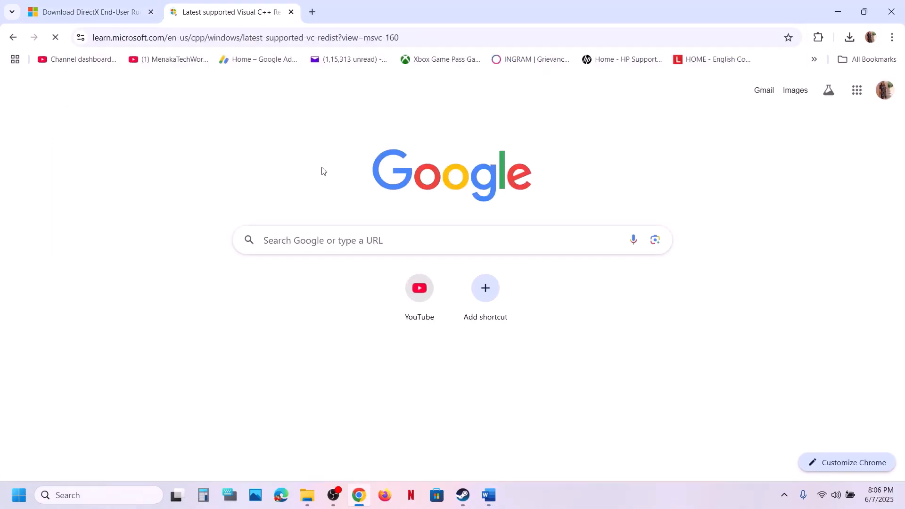
Download the X86 Visual C++ Redistributable from the latest version table and run its installer to repair the installation
scroll(322, 171, "down", 10)
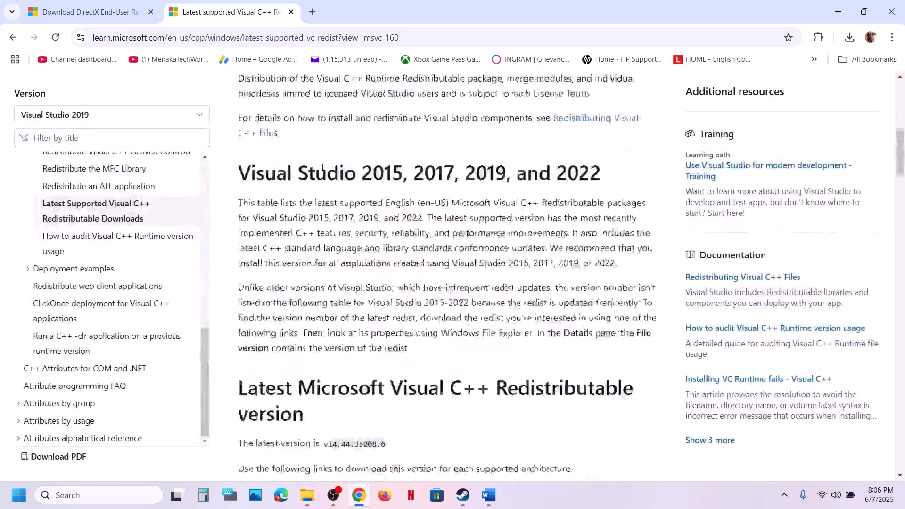
scroll(322, 171, "down", 2)
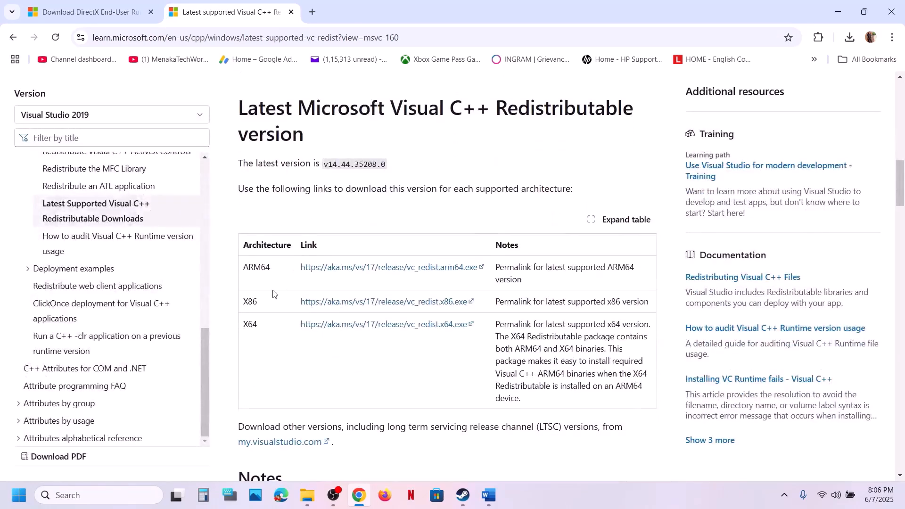
double_click(252, 304)
double_click(254, 325)
left_click(346, 307)
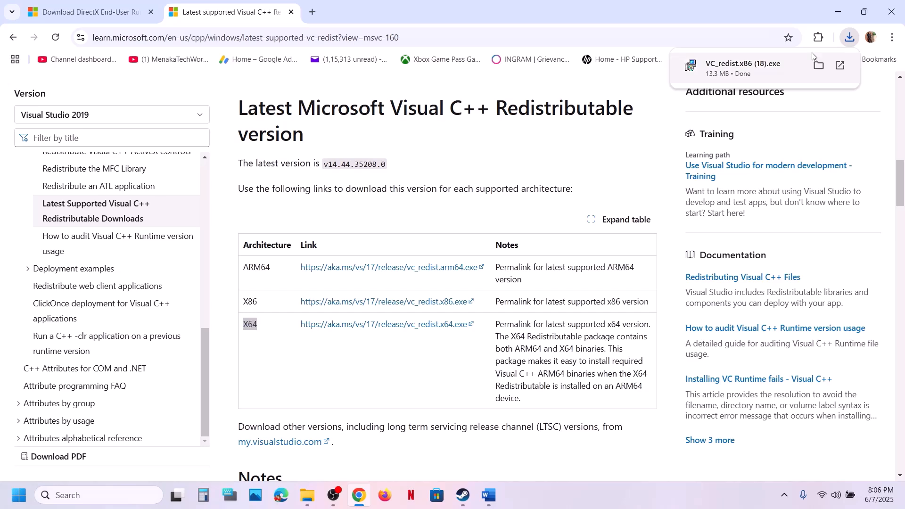
left_click(785, 71)
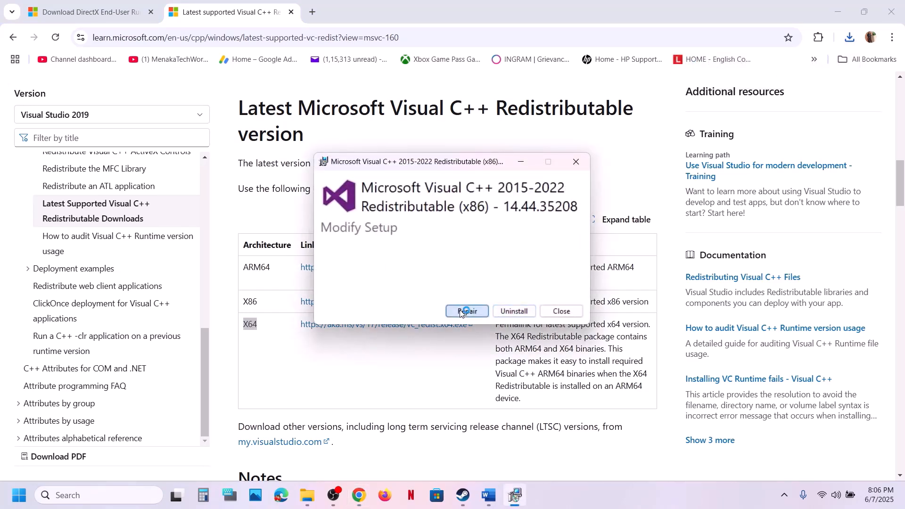
left_click(462, 311)
Download the X64 Visual C++ Redistributable and run its installer to repair the installation
left_click(417, 335)
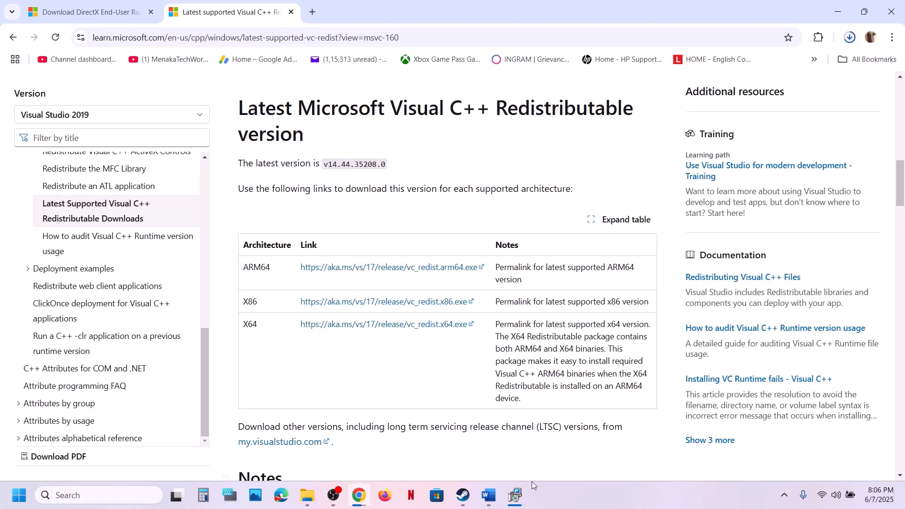
left_click(523, 497)
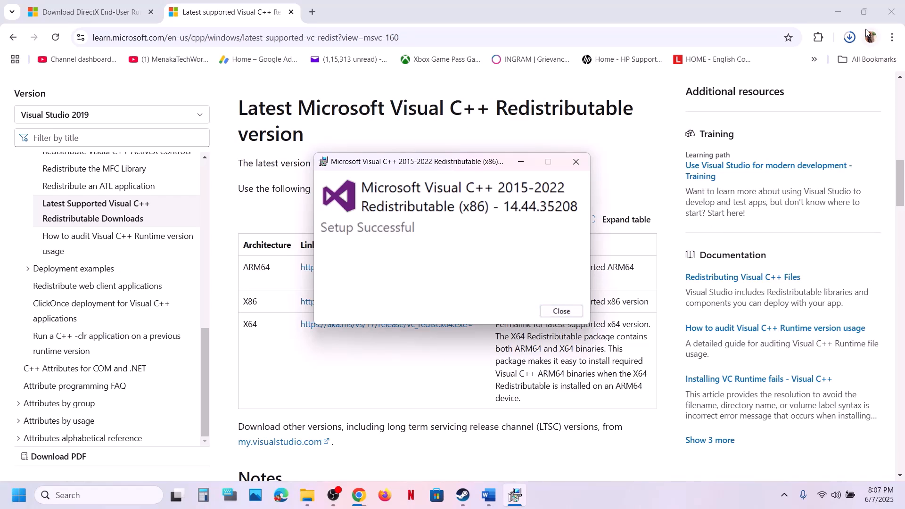
left_click(854, 38)
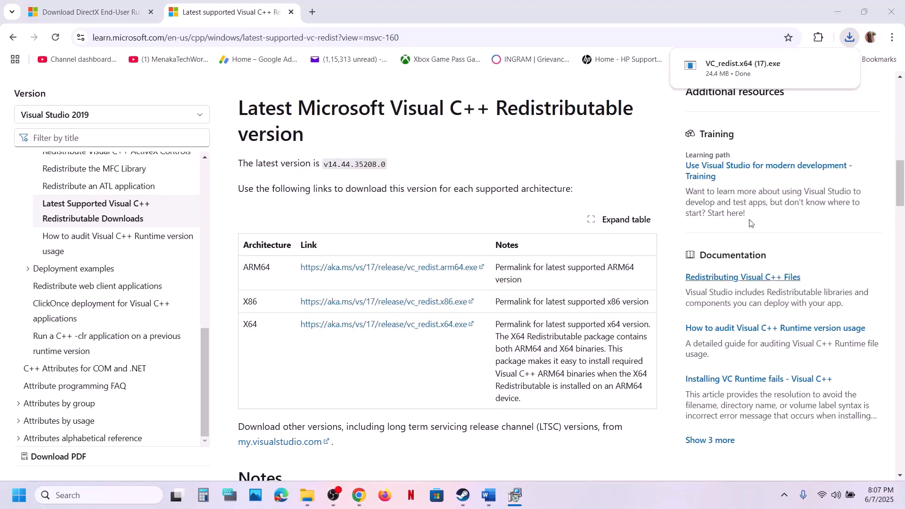
left_click(736, 73)
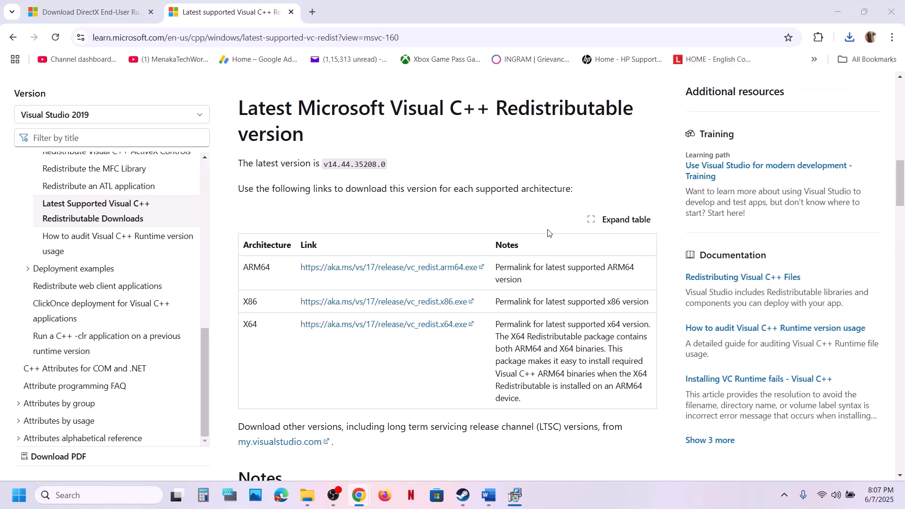
left_click(464, 307)
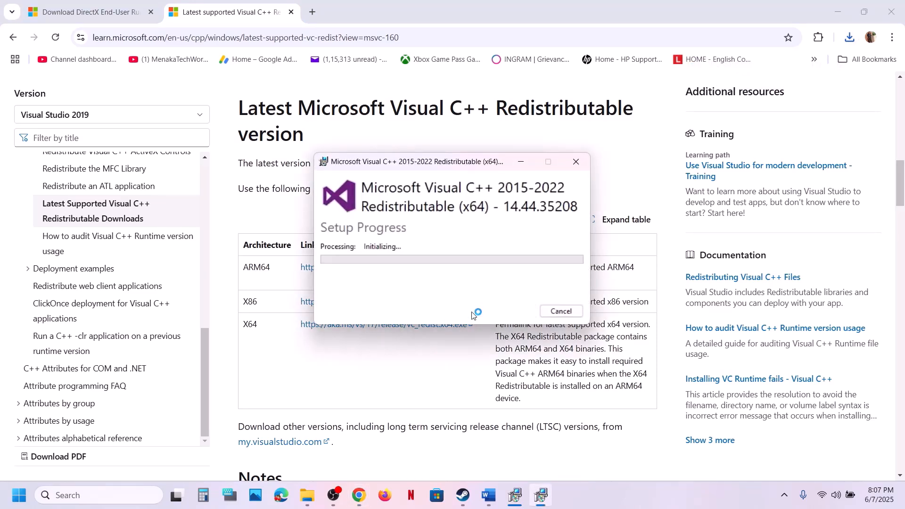
Move the finished x86 setup window aside and close the x64 setup window
left_click(415, 335)
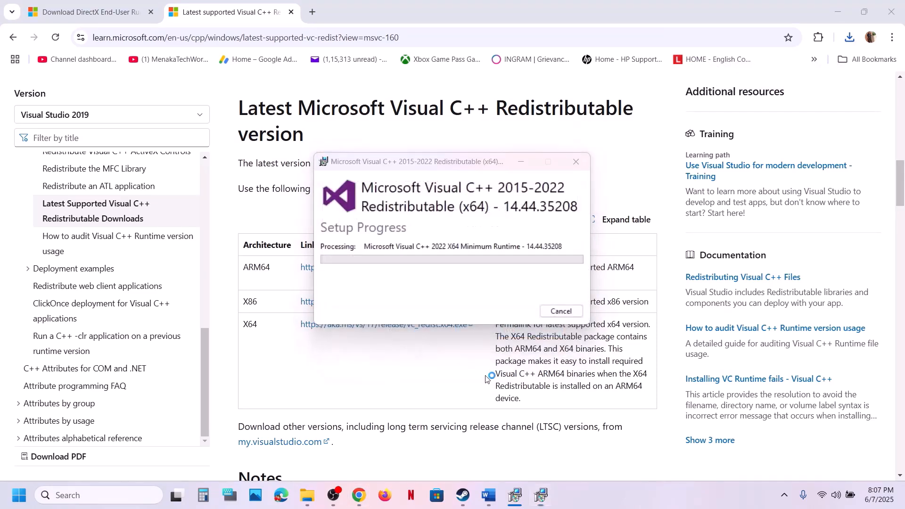
left_click(515, 496)
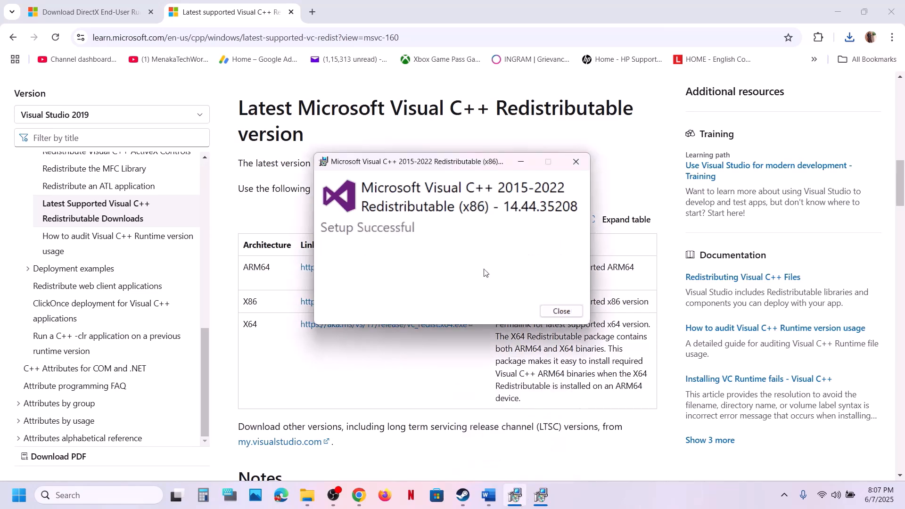
left_click_drag(466, 169, 648, 187)
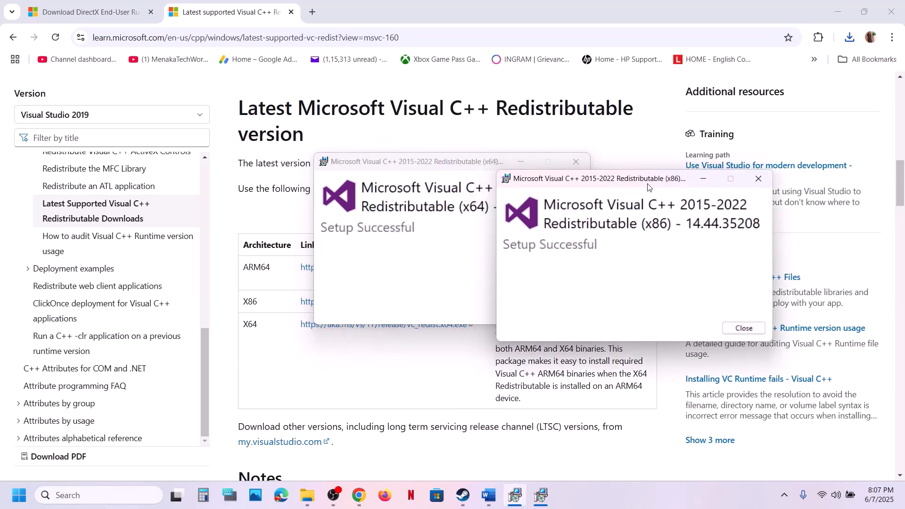
left_click(455, 287)
left_click(549, 312)
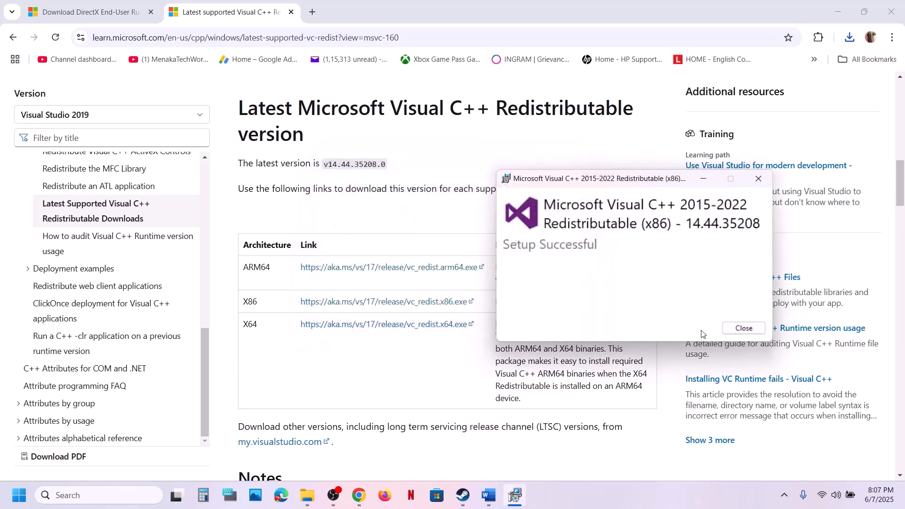
Close the finished x86 Visual C++ setup window and show the computer's power options for a restart
left_click(733, 329)
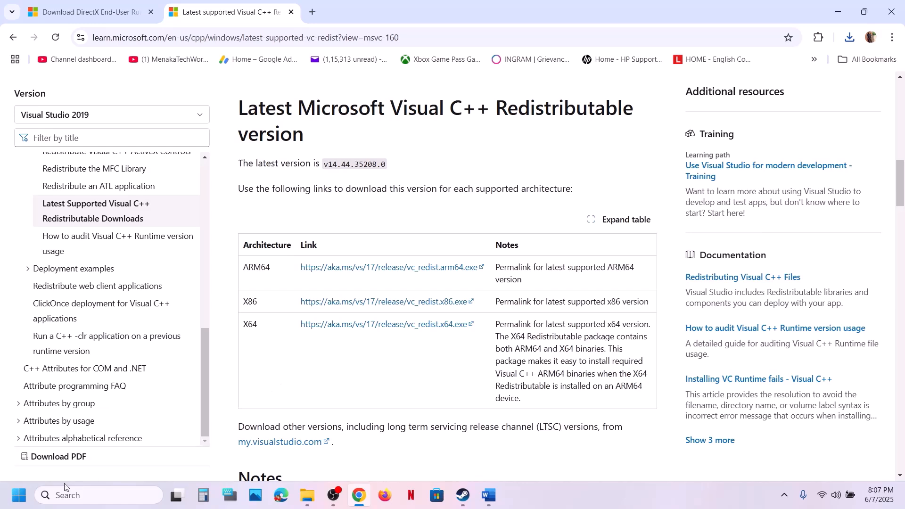
left_click(19, 495)
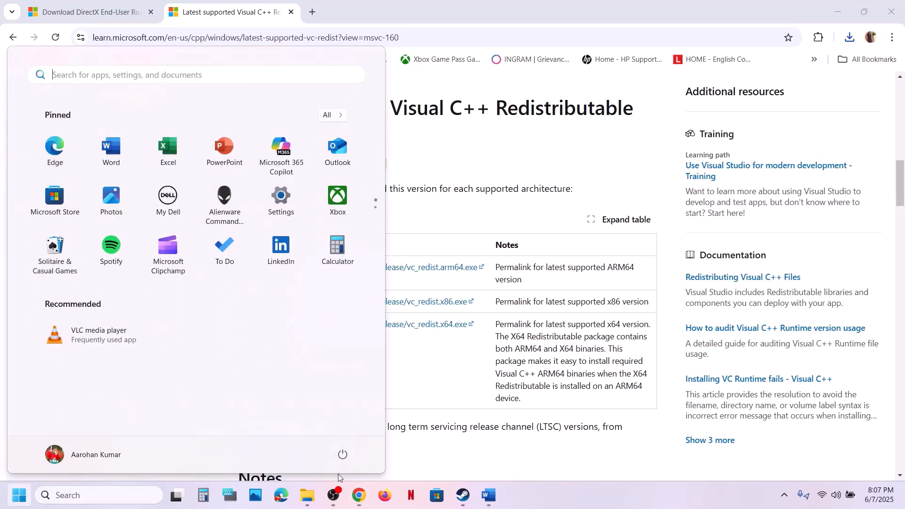
left_click(343, 454)
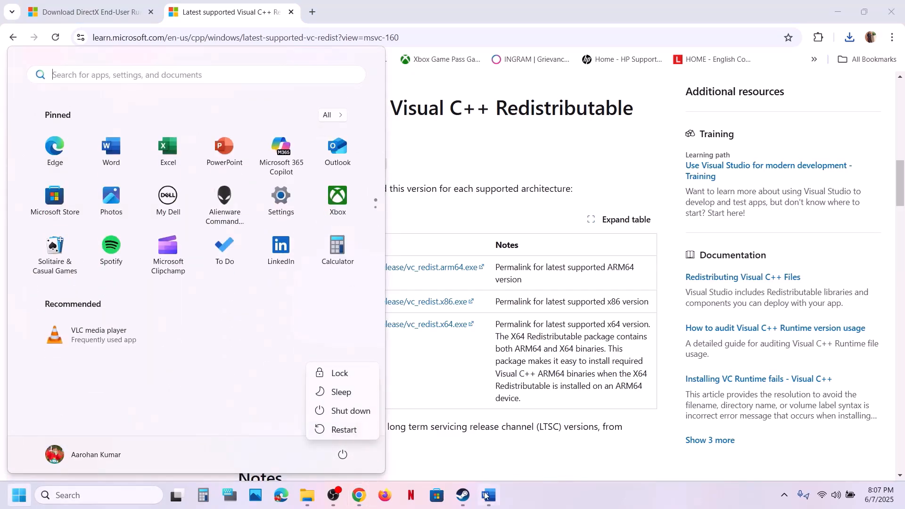
Switch to Word, maximize the document and highlight the Step 20 instructions on disconnecting devices, closing third-party software and removing the undervolt
left_click(464, 496)
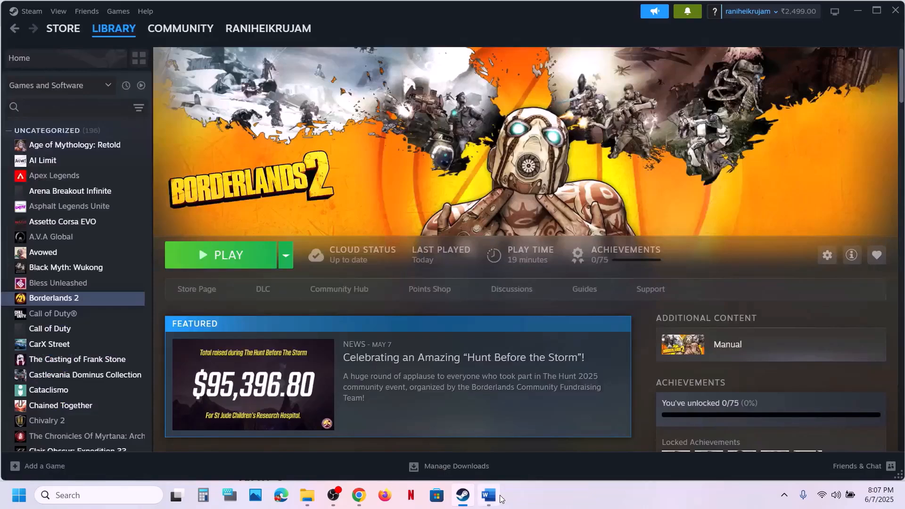
left_click(495, 496)
scroll(413, 336, "down", 3)
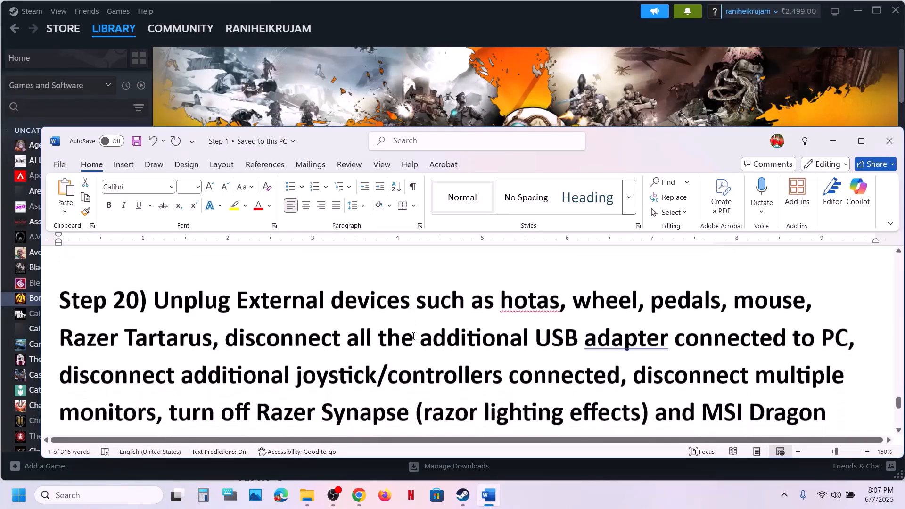
left_click(863, 142)
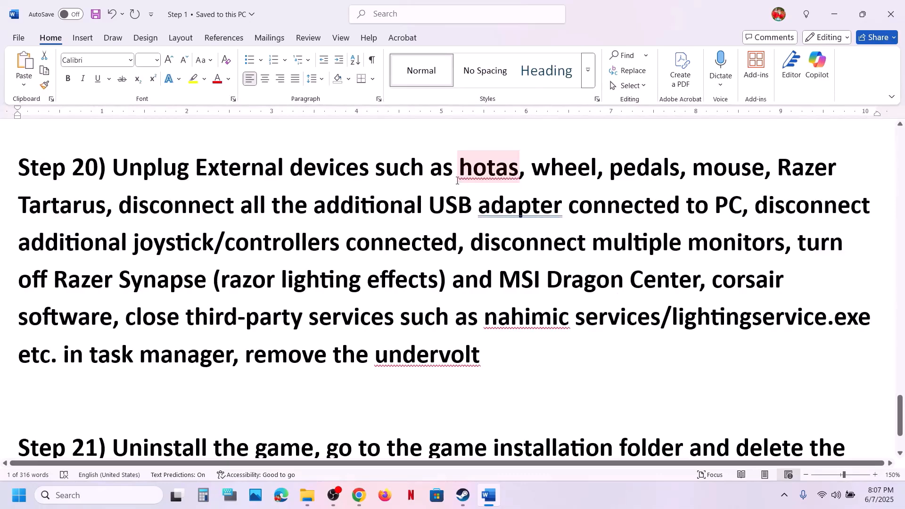
left_click_drag(457, 181, 785, 247)
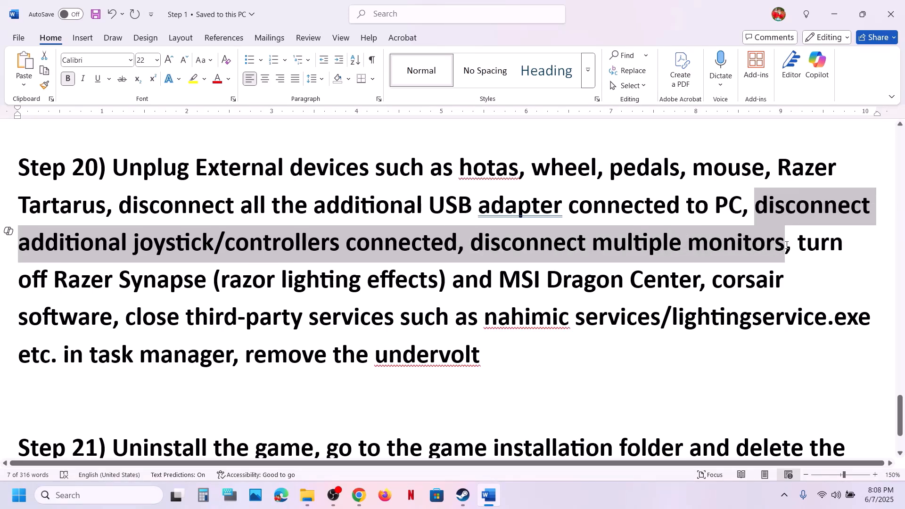
left_click_drag(799, 242, 213, 357)
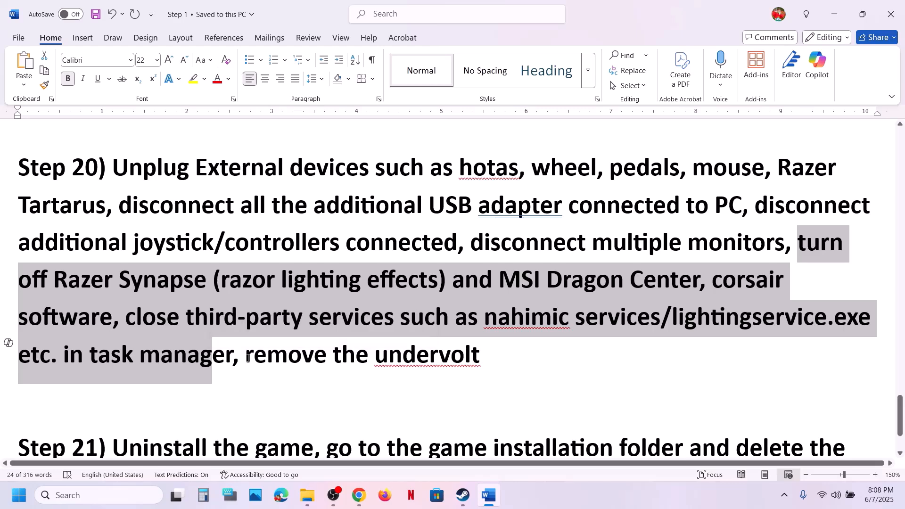
left_click_drag(247, 357, 428, 358)
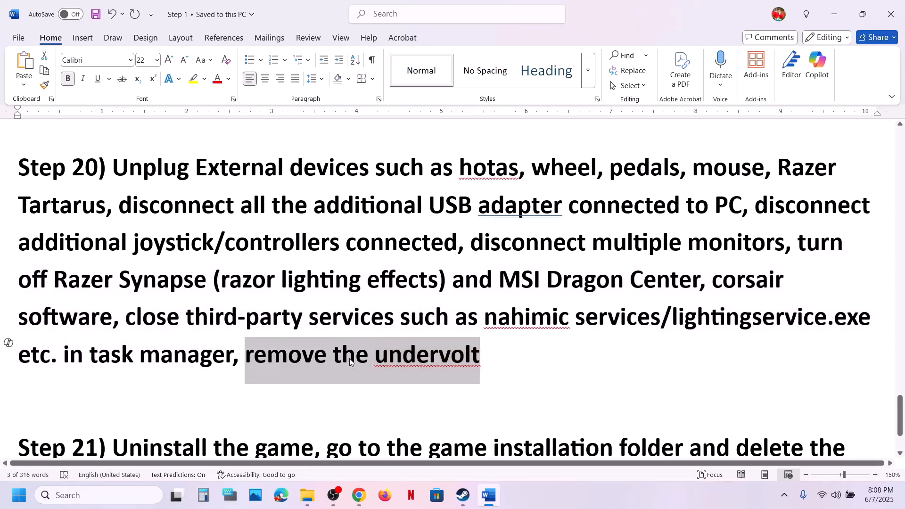
scroll(349, 362, "down", 2)
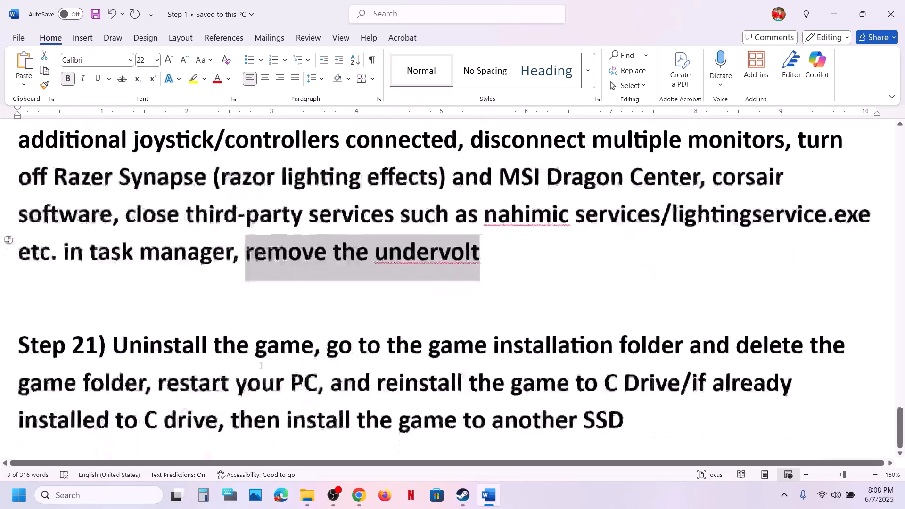
Switch to Steam and show the management options for Borderlands 2, where the game can be uninstalled
left_click(463, 495)
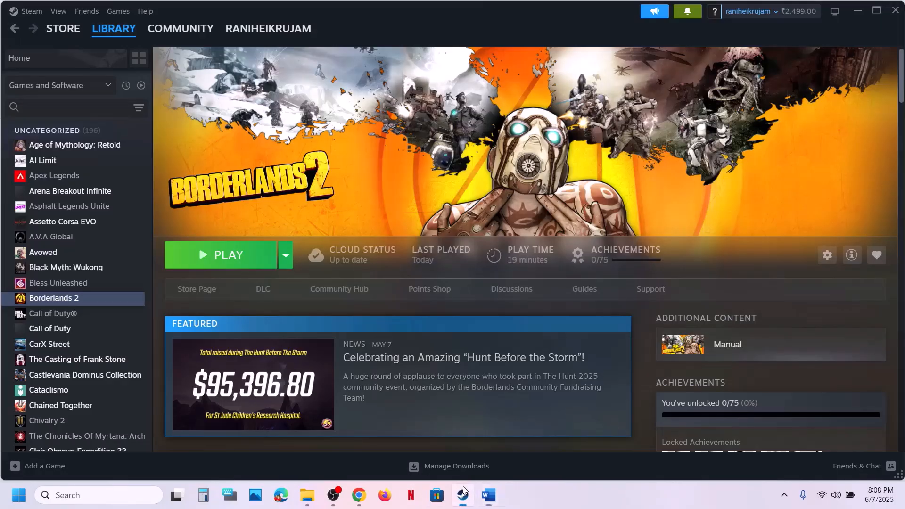
right_click(86, 298)
mouse_move(132, 367)
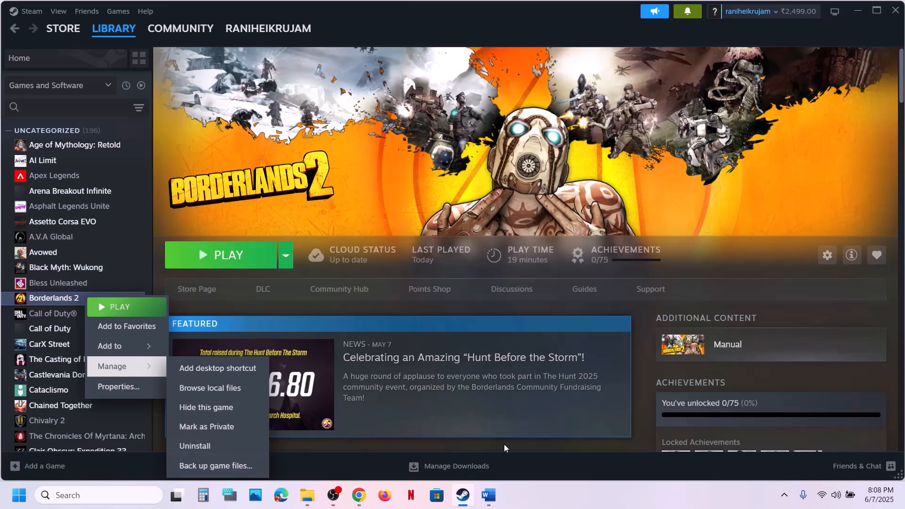
Switch to Word, highlight the Step 21 instructions on reinstalling the game to C drive or another SSD, and return to Steam
left_click(495, 501)
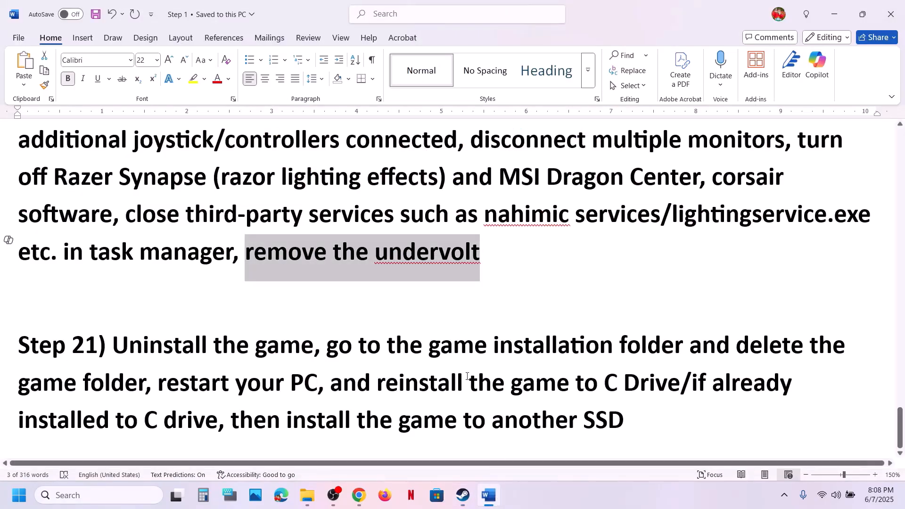
left_click_drag(415, 382, 641, 385)
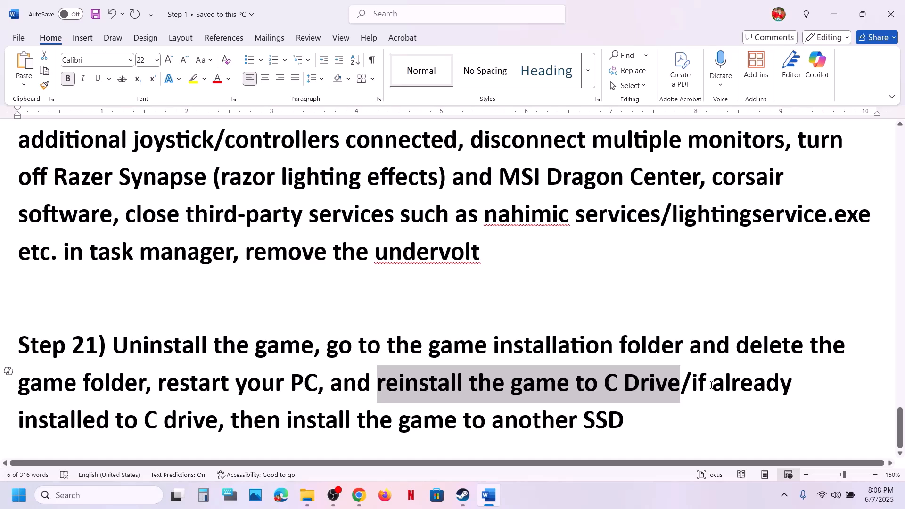
left_click_drag(694, 380, 715, 406)
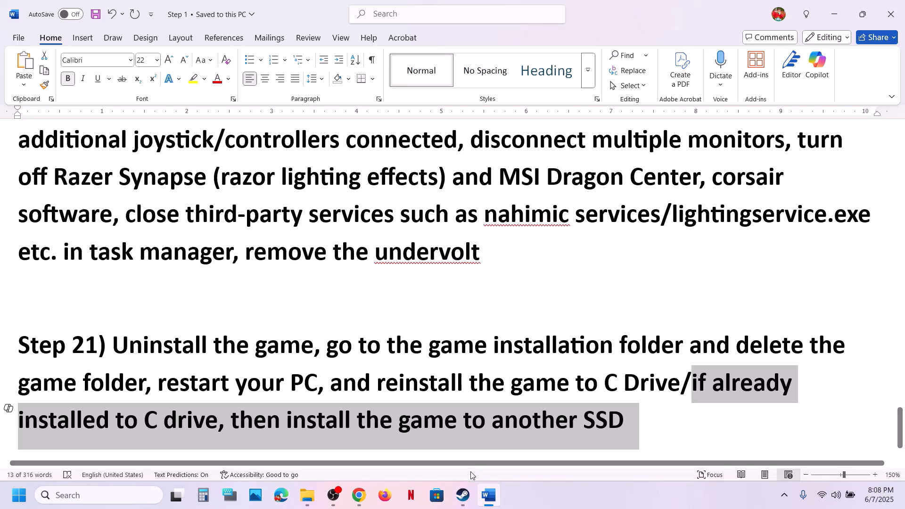
left_click(465, 495)
left_click(429, 179)
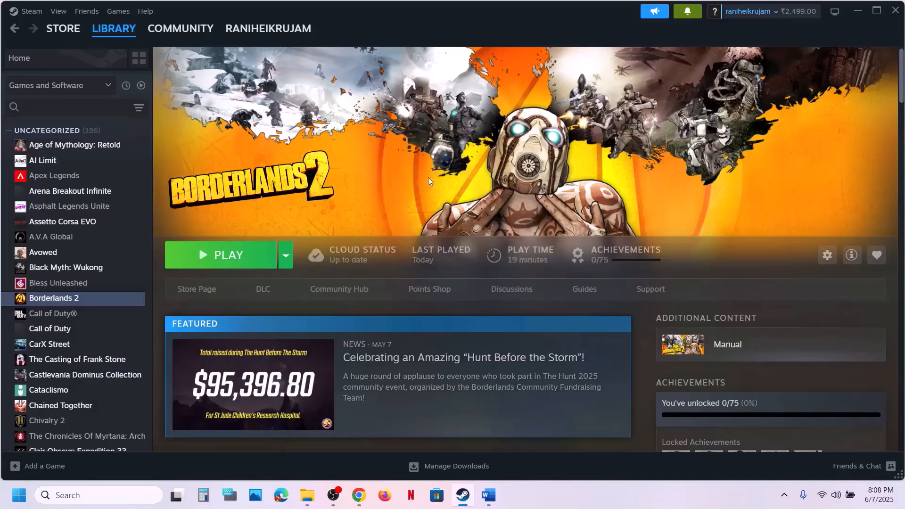